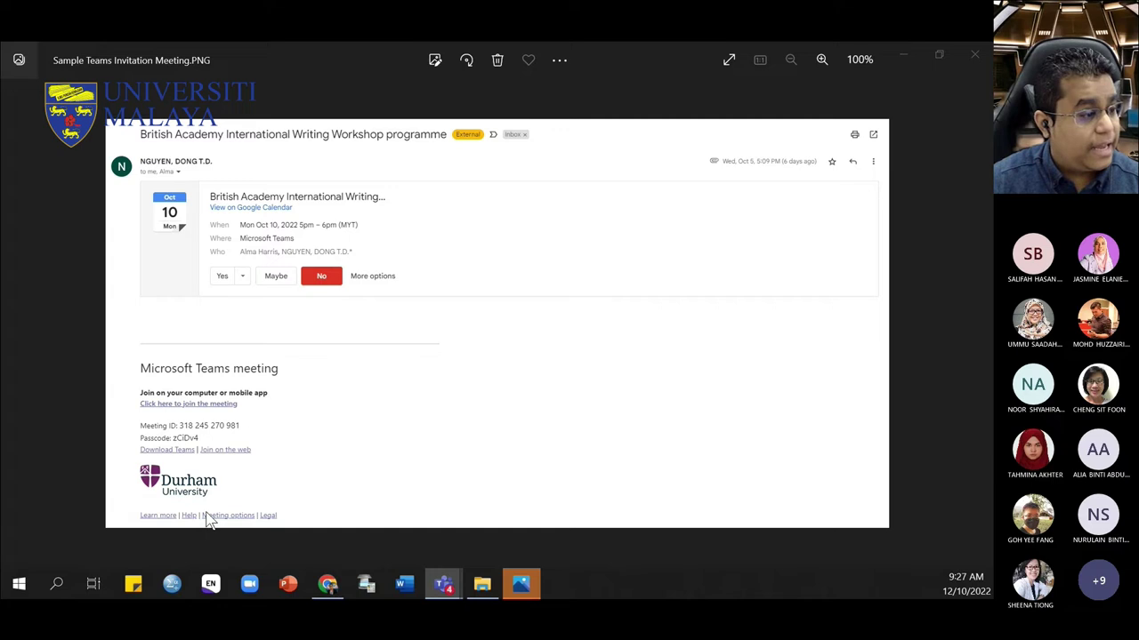
click(433, 69)
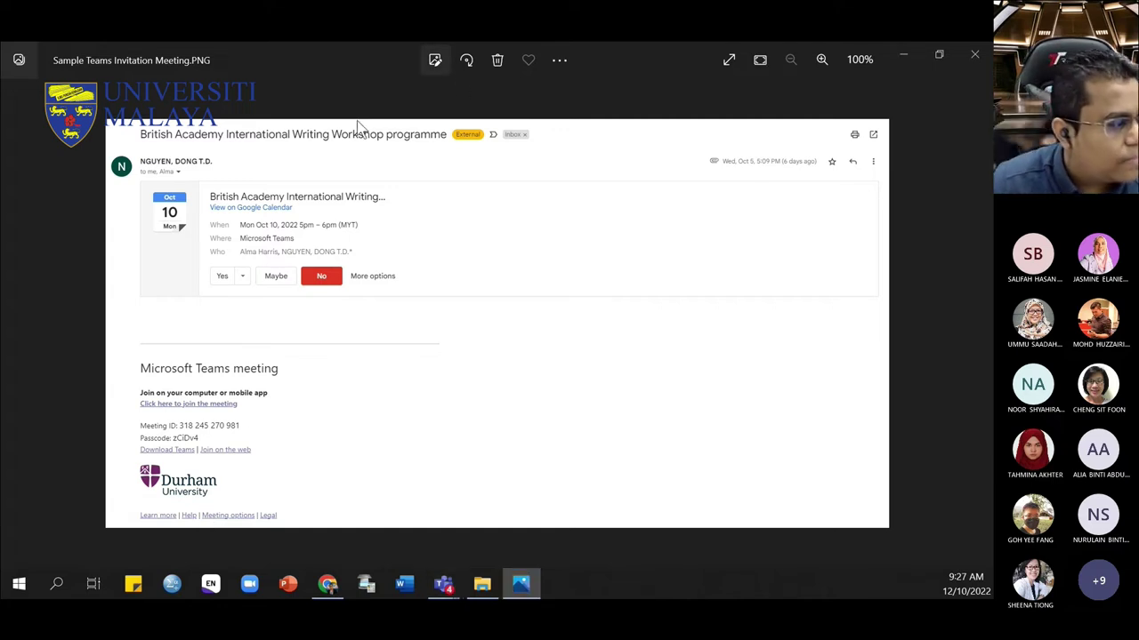
click(434, 59)
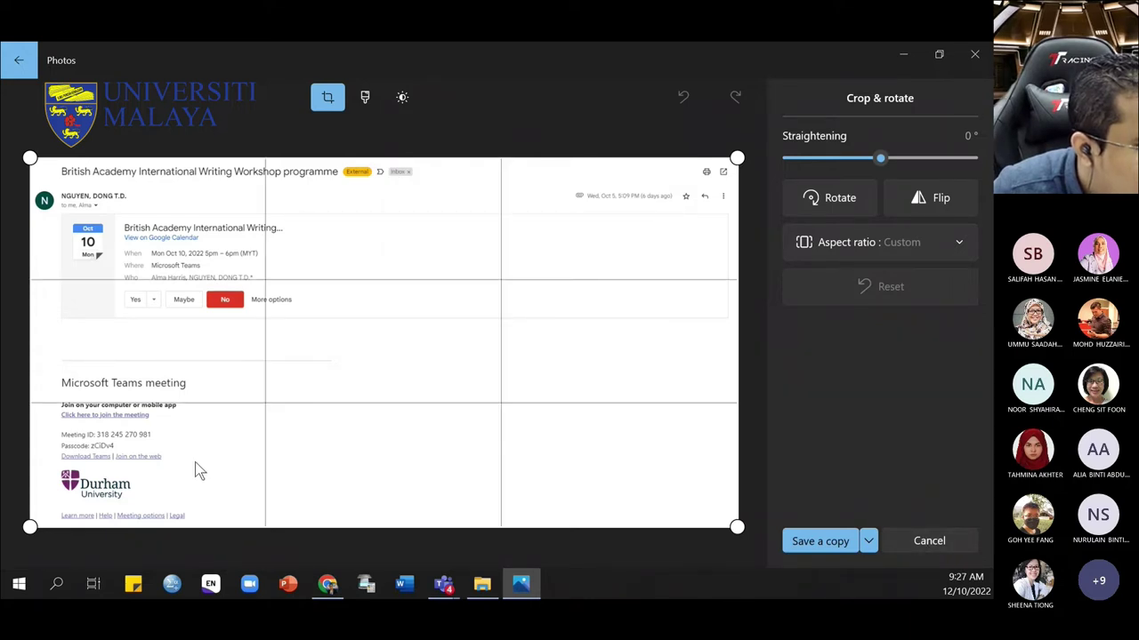
click(929, 539)
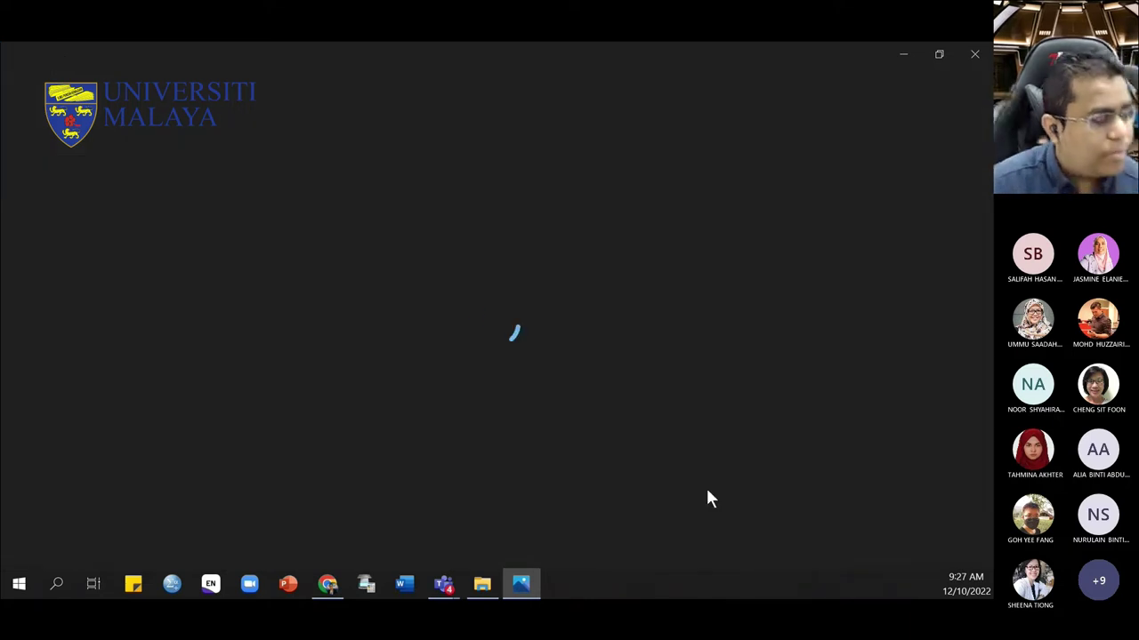
Zoom in on the Microsoft Teams meeting section of the sample invitation image to read the meeting ID and passcode
scroll(206, 485, up, 5)
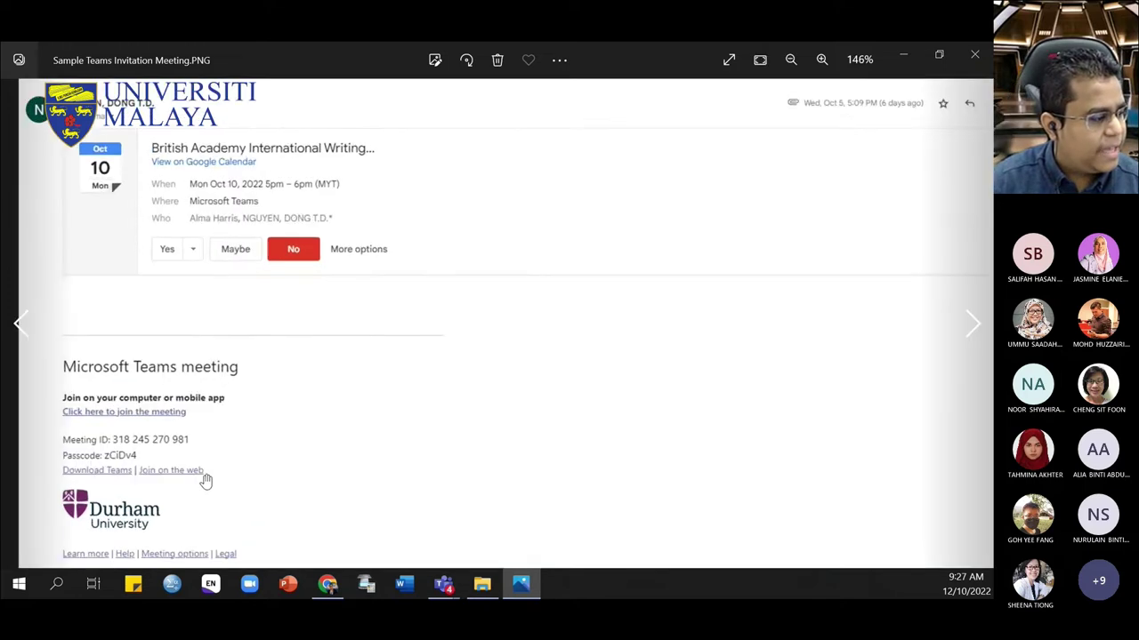
scroll(324, 502, up, 2)
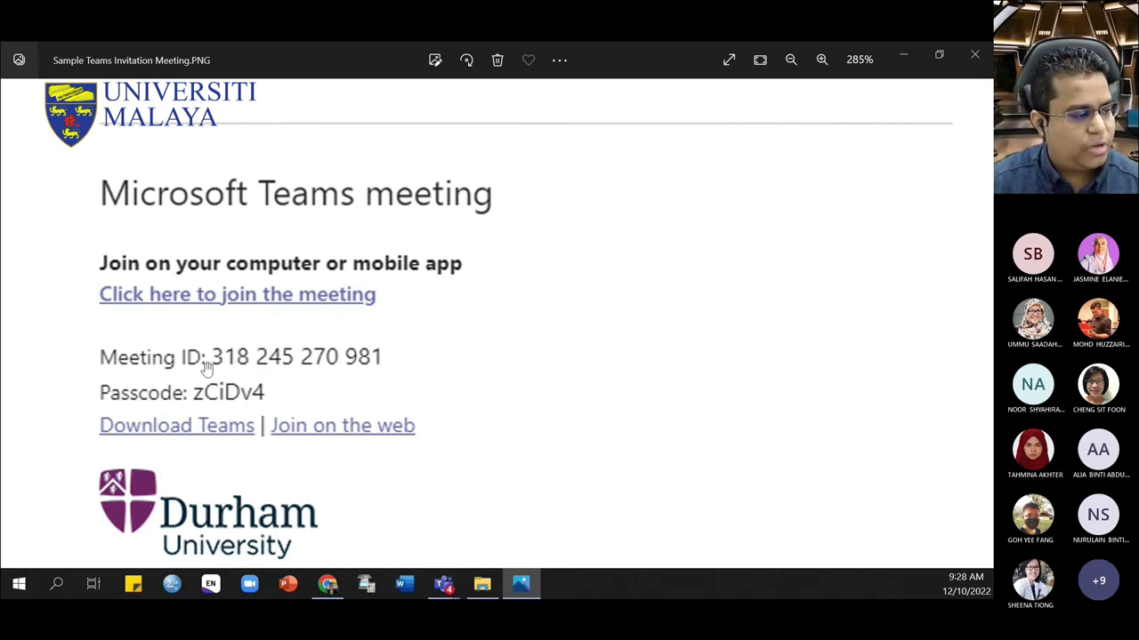
Switch to the Microsoft Teams calendar and fill in the join-with-ID form with a placeholder meeting ID and meeting passcode
click(442, 586)
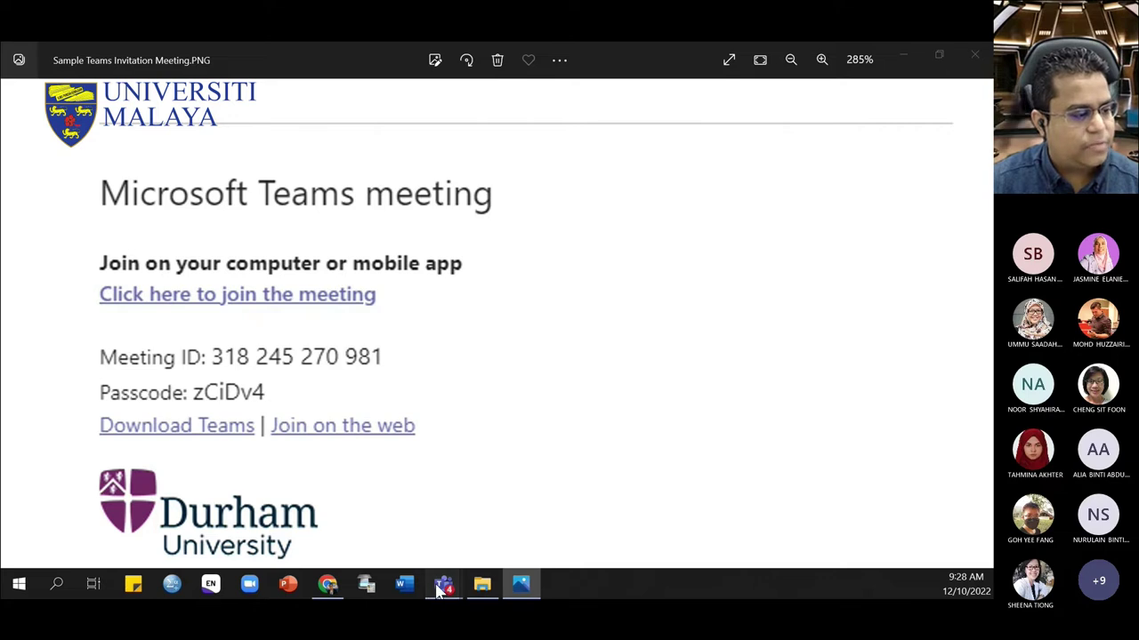
click(376, 515)
click(601, 211)
click(612, 265)
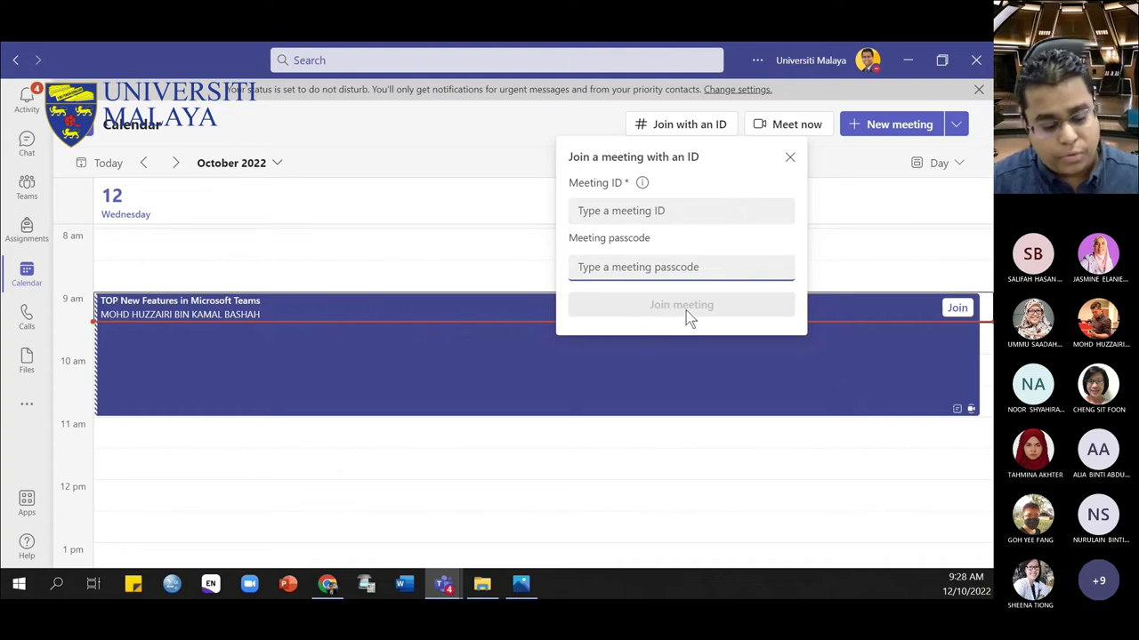
text(a)
click(625, 220)
click(620, 267)
text(11)
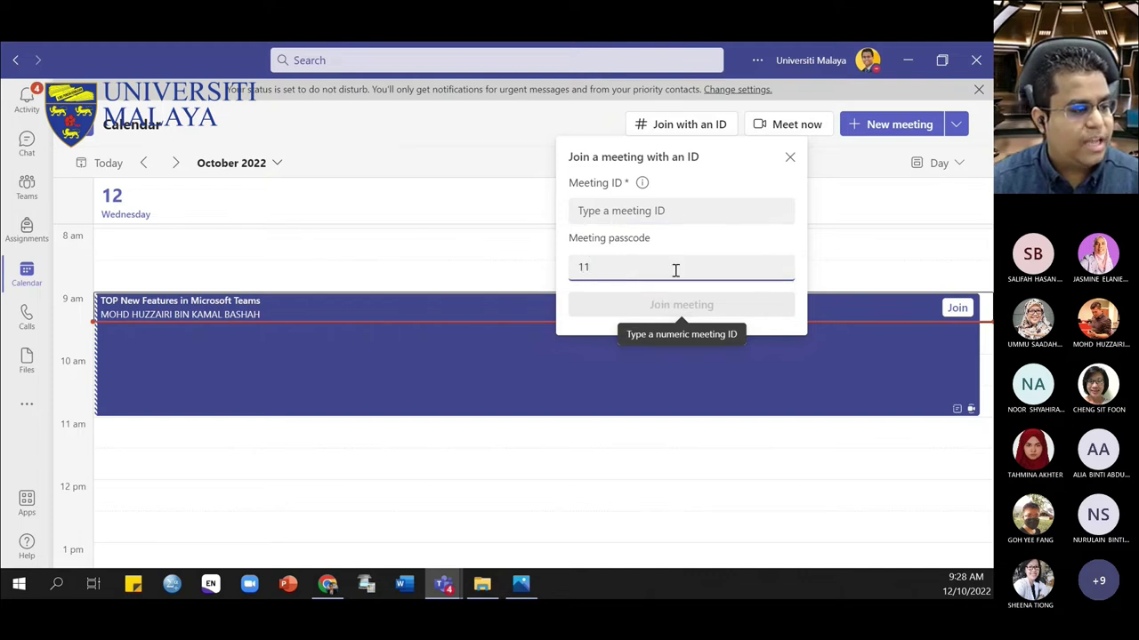
click(593, 217)
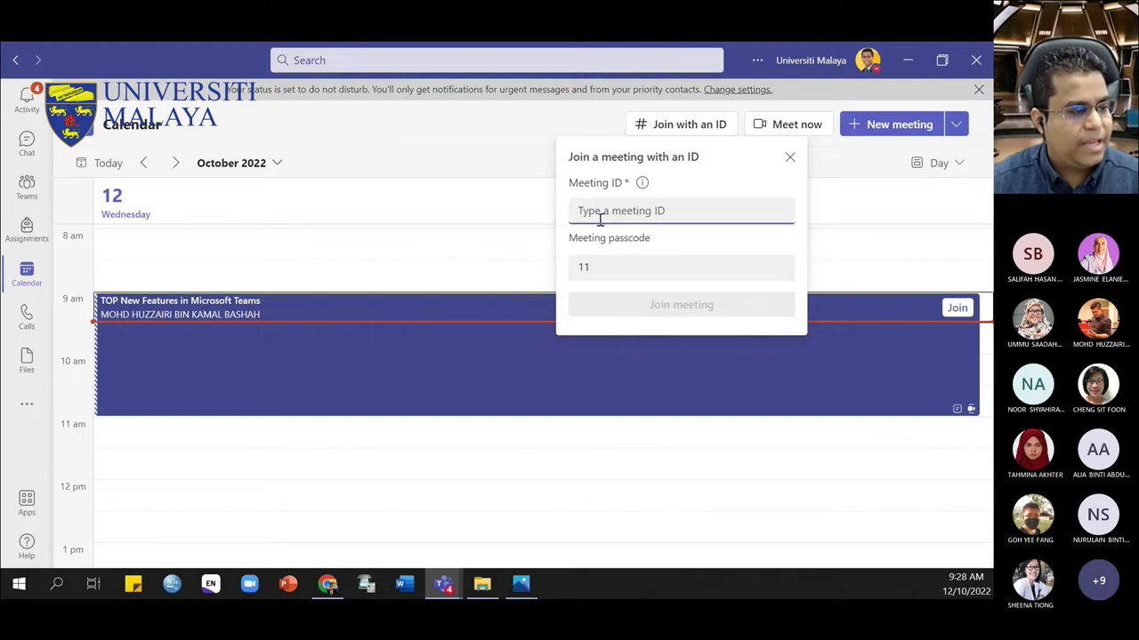
text(11)
click(602, 265)
double_click(602, 265)
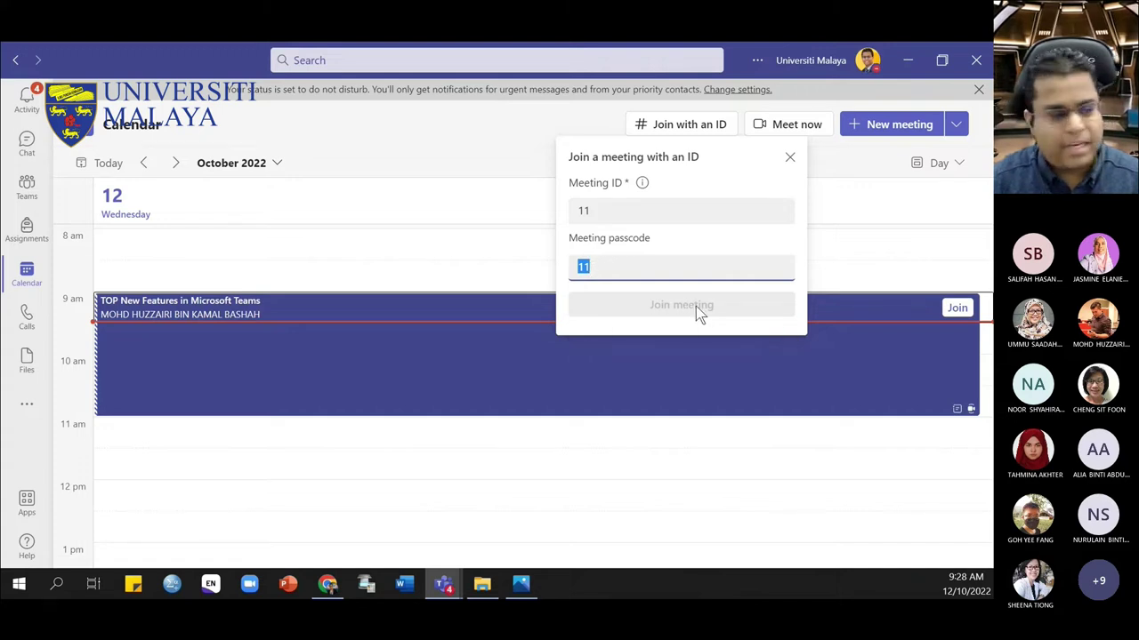
Check the meeting ID and passcode on the sample invitation image, then return to Teams and dismiss the join-with-ID form
click(454, 579)
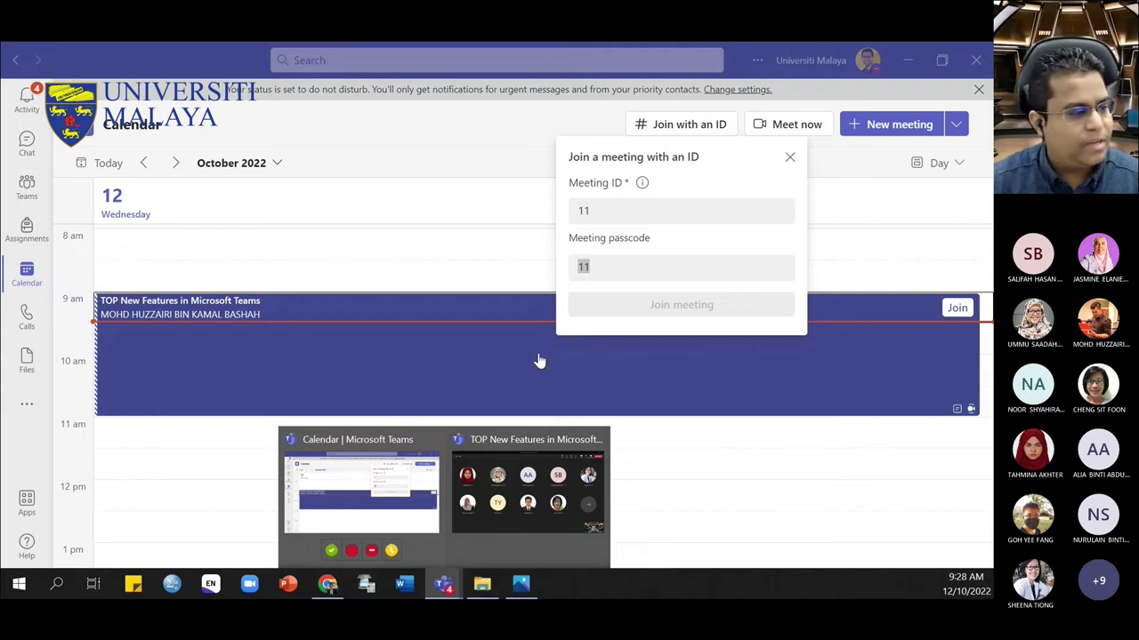
click(614, 286)
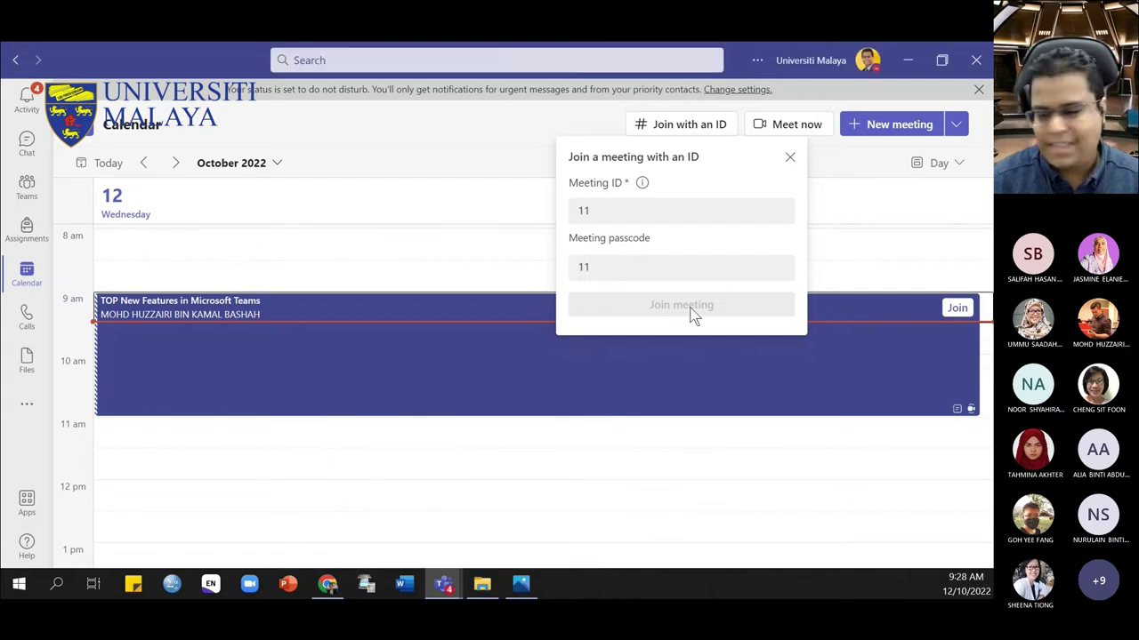
click(520, 584)
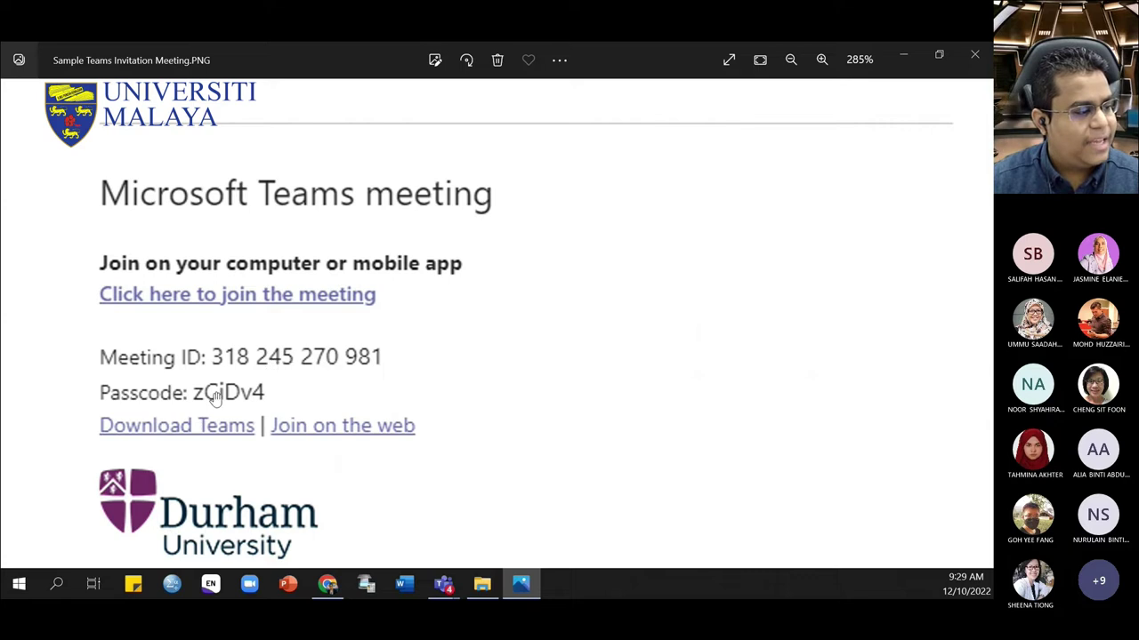
click(521, 583)
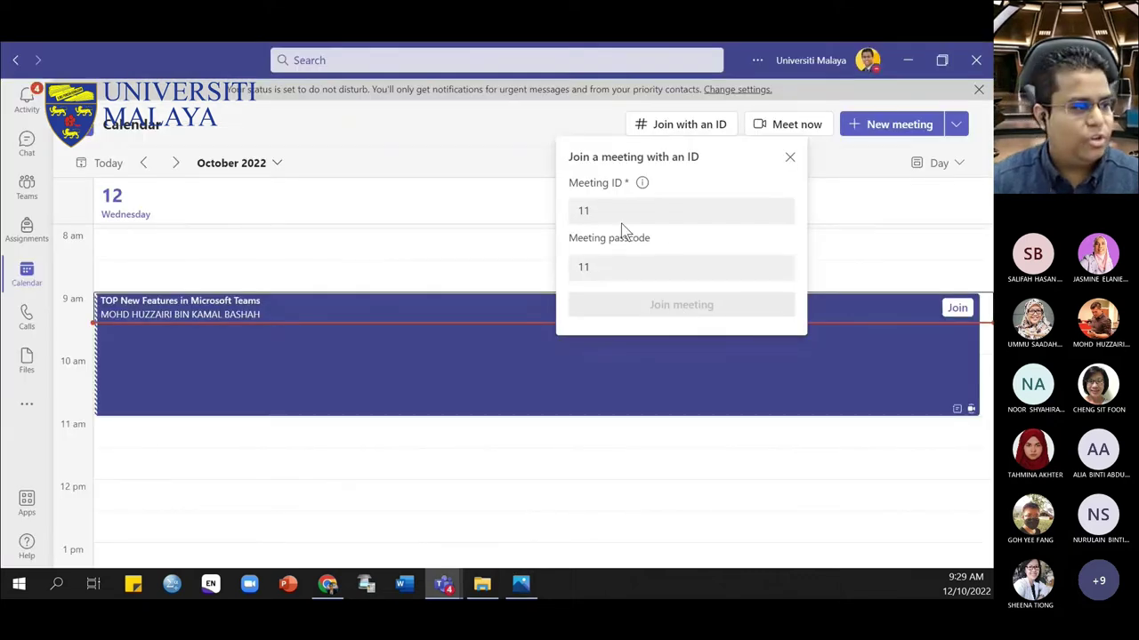
click(789, 156)
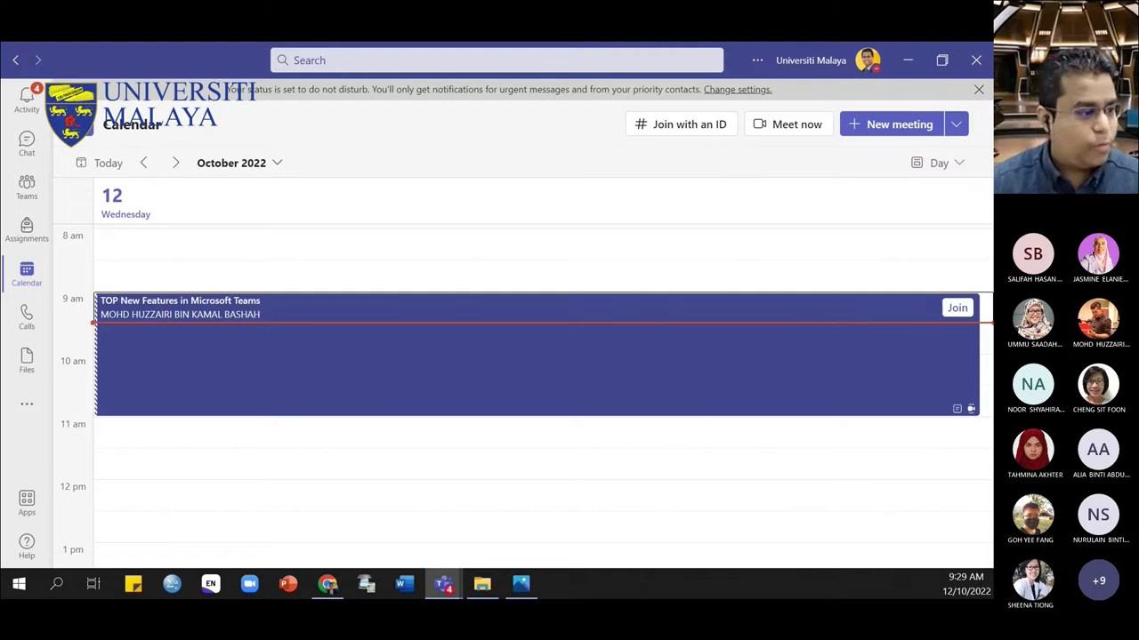
Bring up the TOP New Features in Microsoft Teams meeting window and move it off the shared screen
click(446, 587)
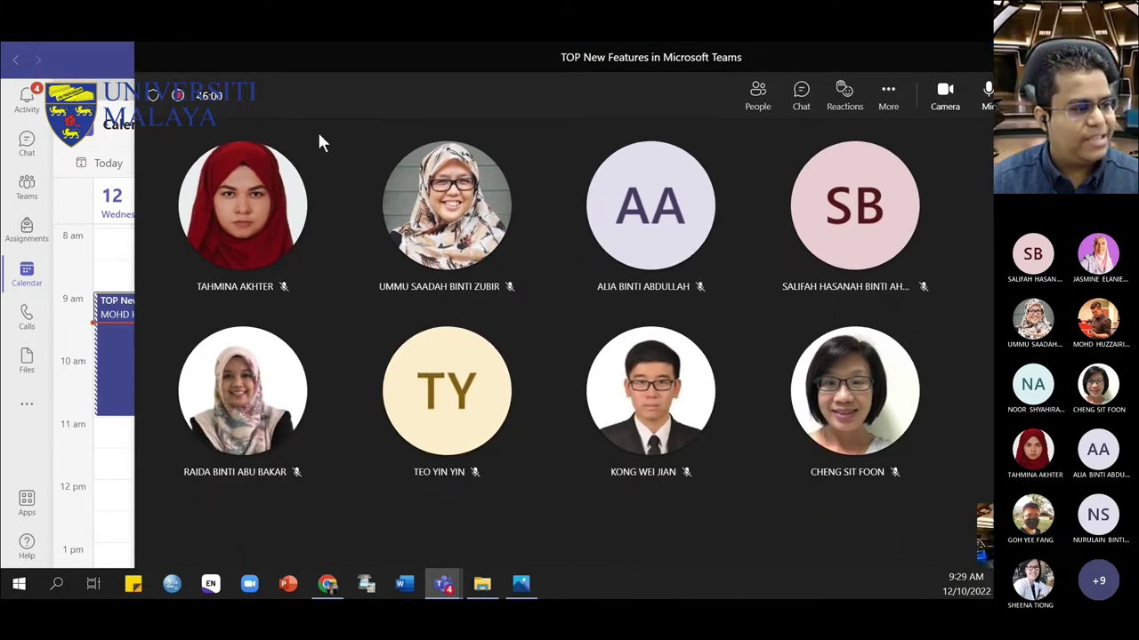
click(698, 198)
click(254, 106)
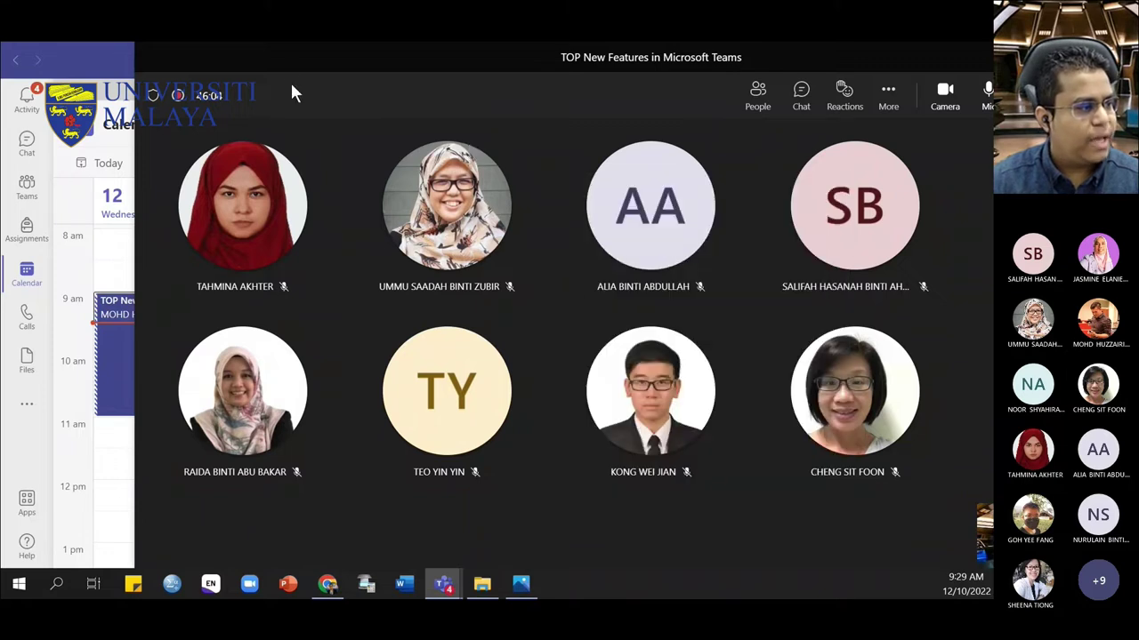
drag(278, 56, 987, 107)
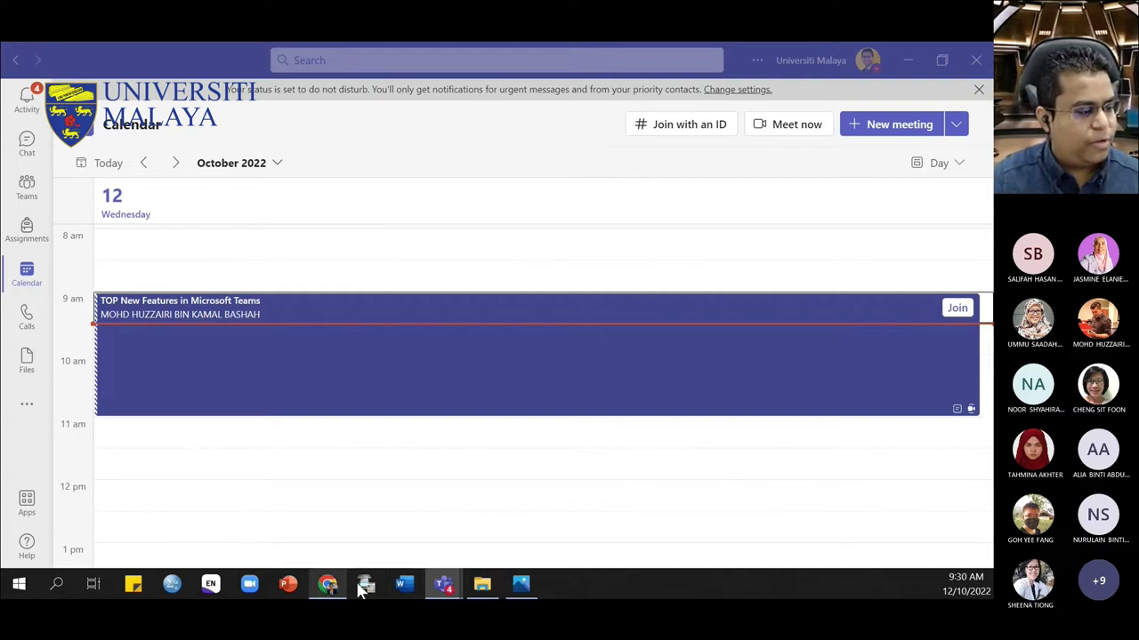
mouse_move(444, 587)
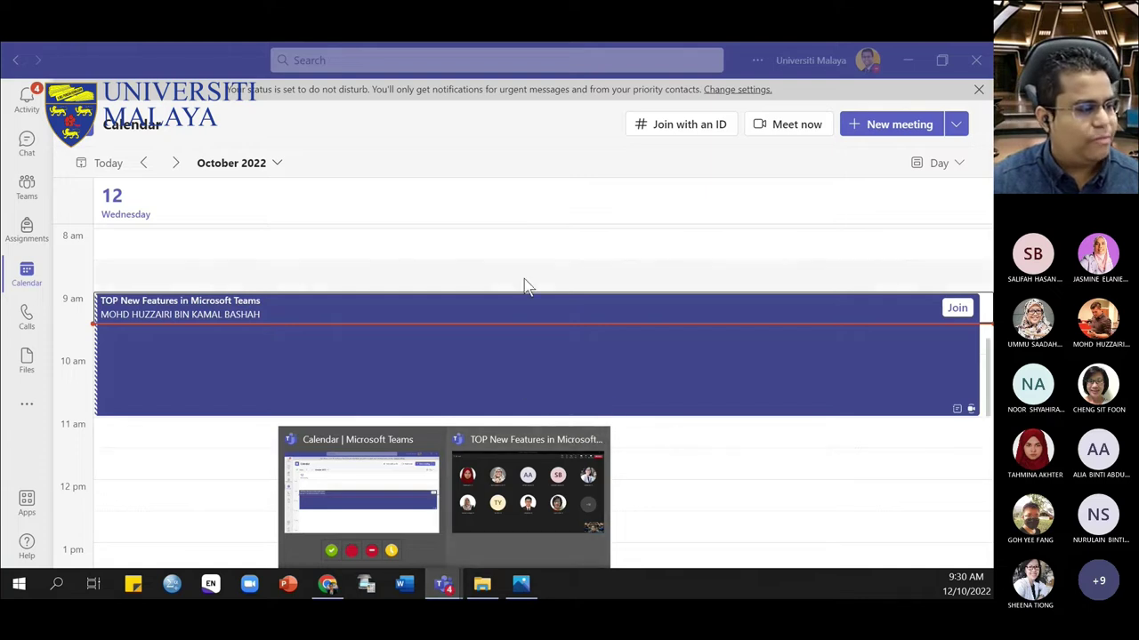
click(737, 487)
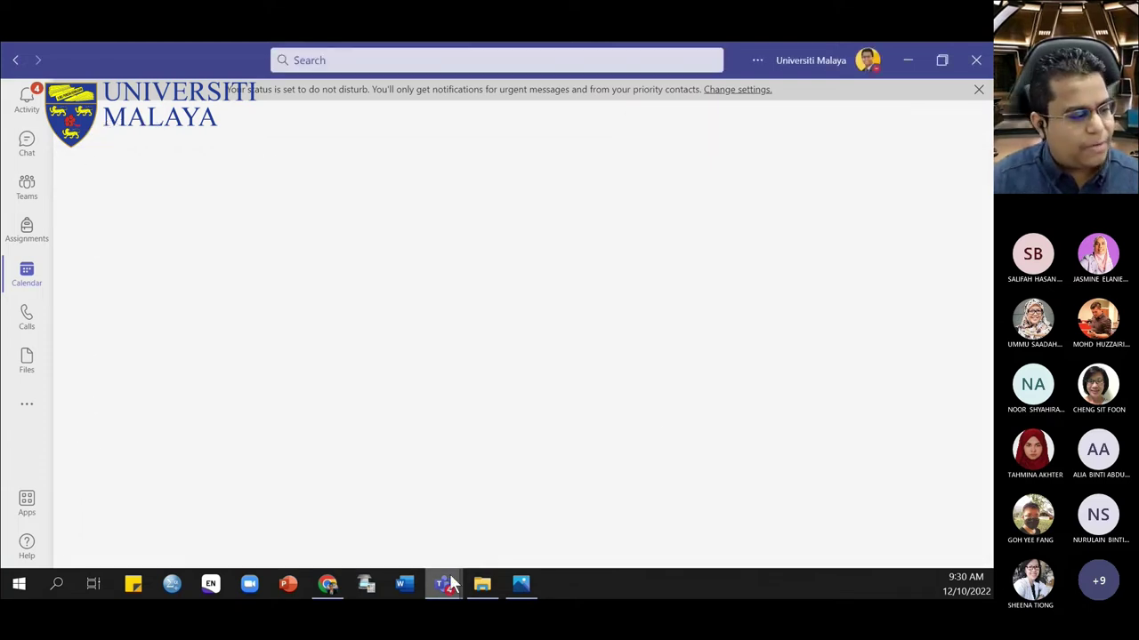
click(943, 124)
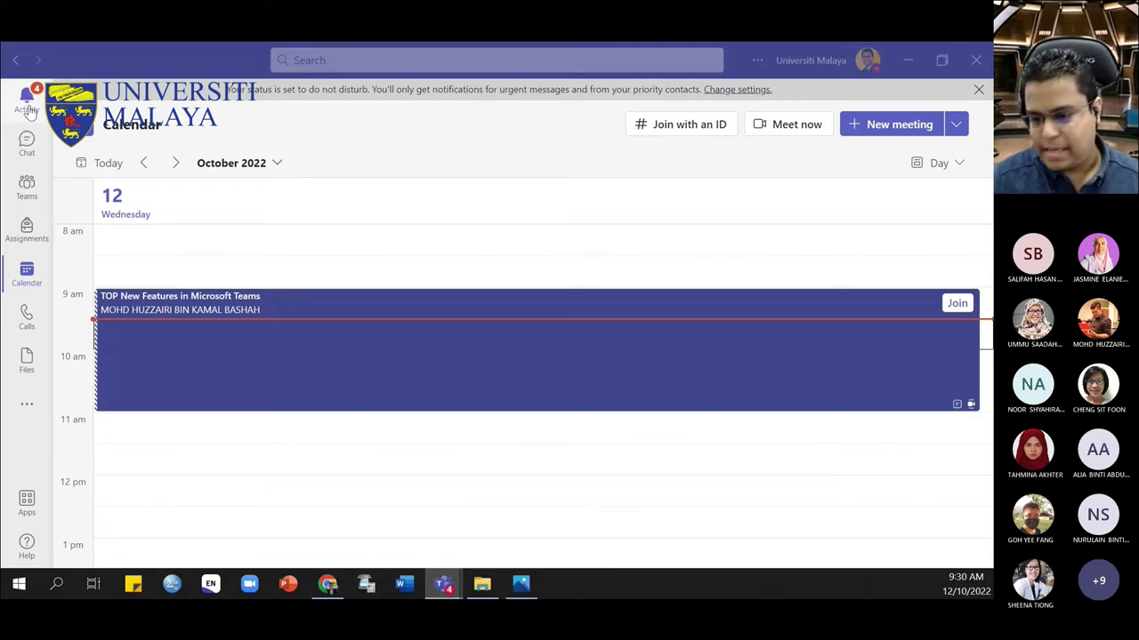
View the Chat and Teams sections, then return to the Calendar
click(27, 142)
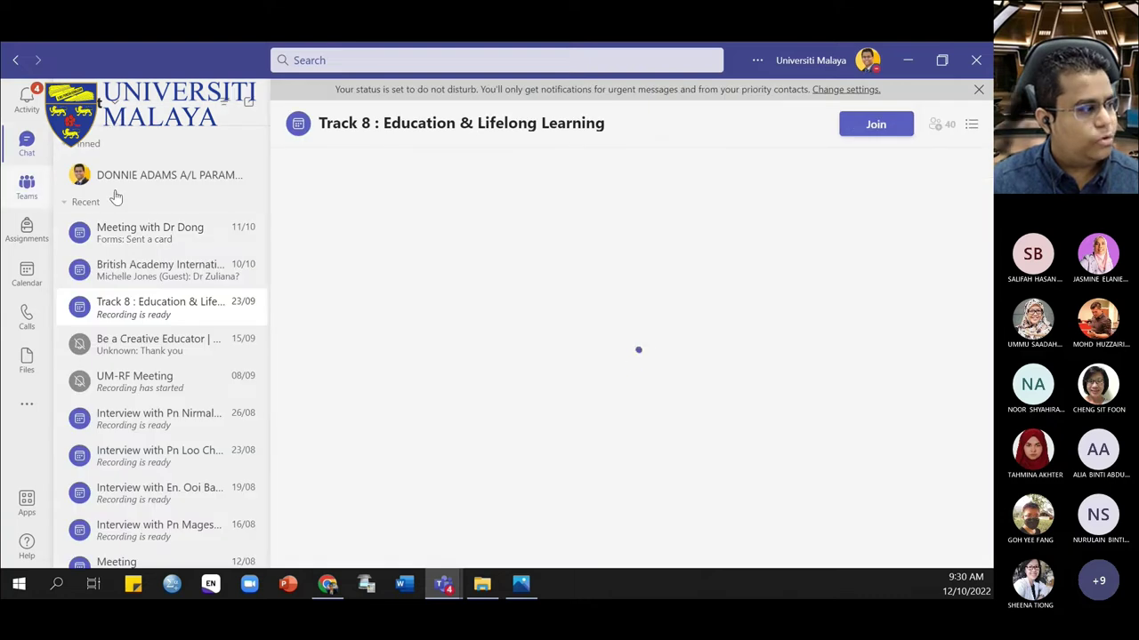
key(ctrl+3)
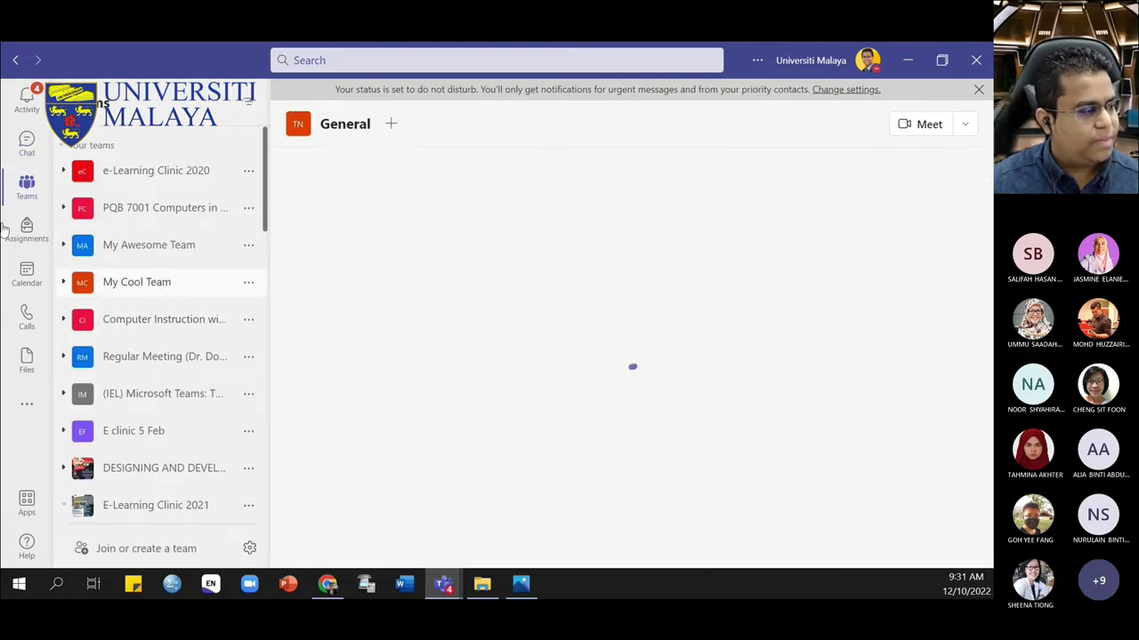
click(23, 284)
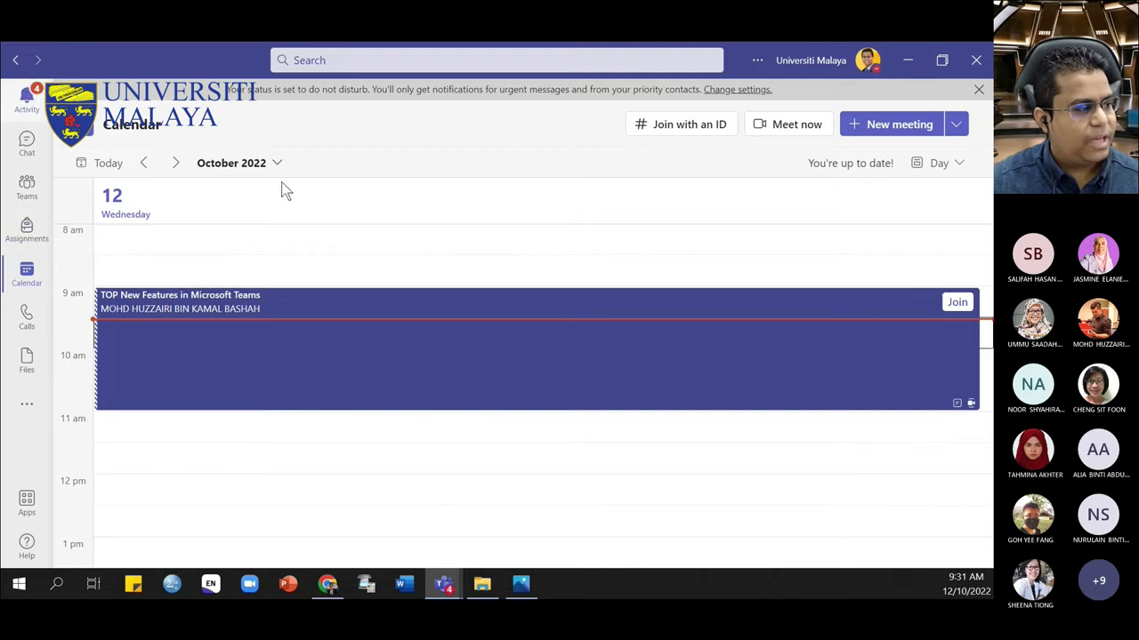
Accept the most recent request to join the TOP NEW FEATURES IN MICROSOFT TEAMS team from the activity feed
click(27, 99)
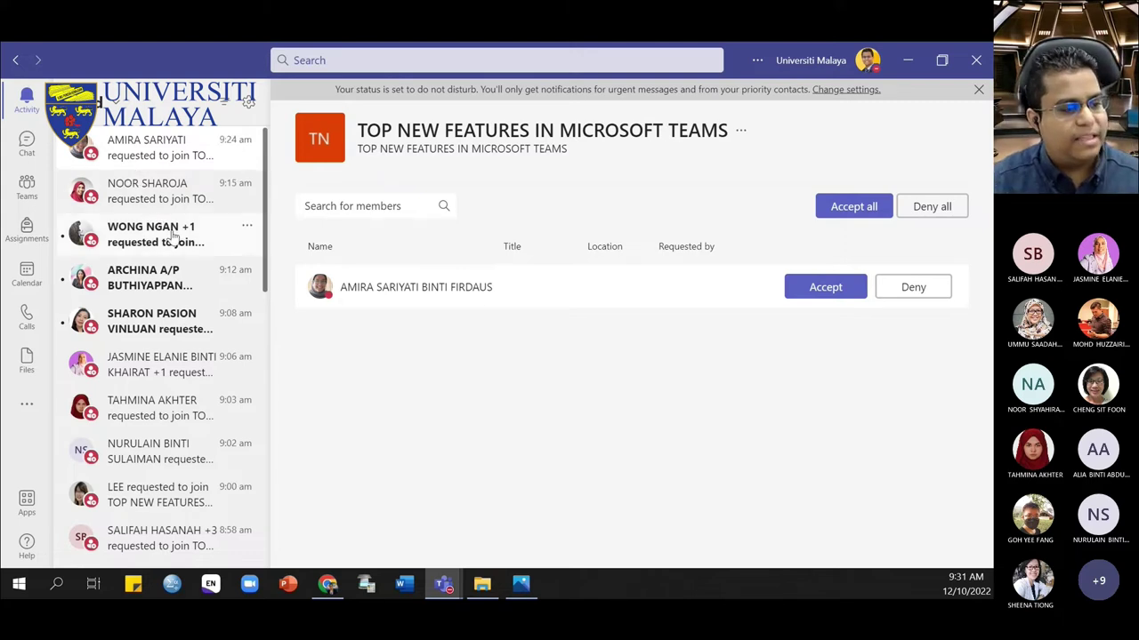
click(810, 288)
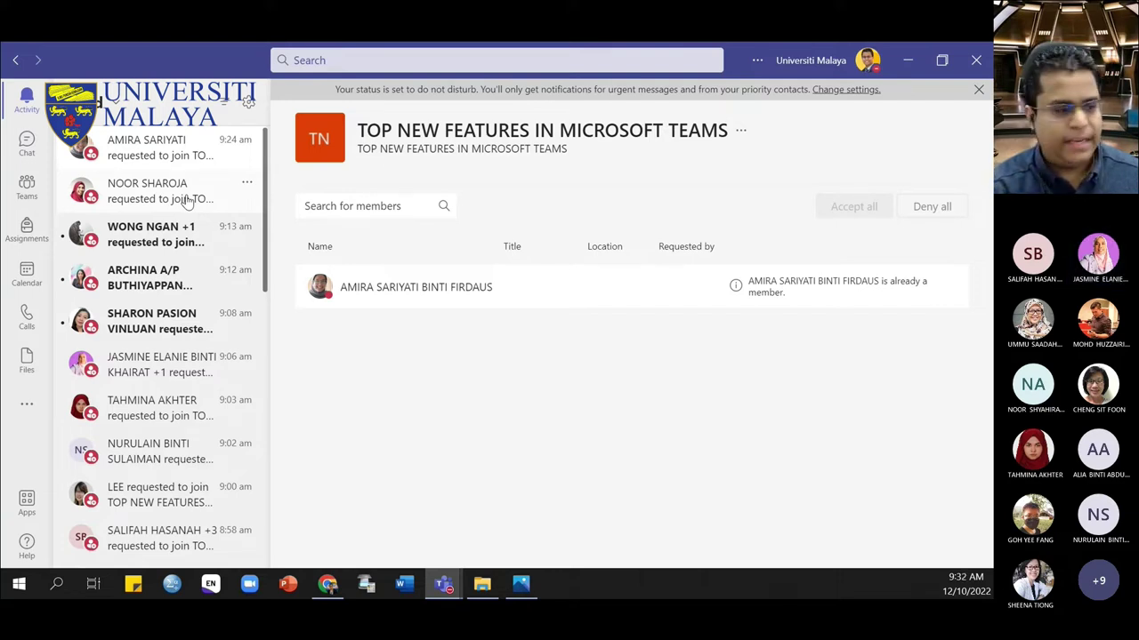
Return to the Calendar and view the Meet now options for sharing a link or starting a meeting, then dismiss them
click(19, 285)
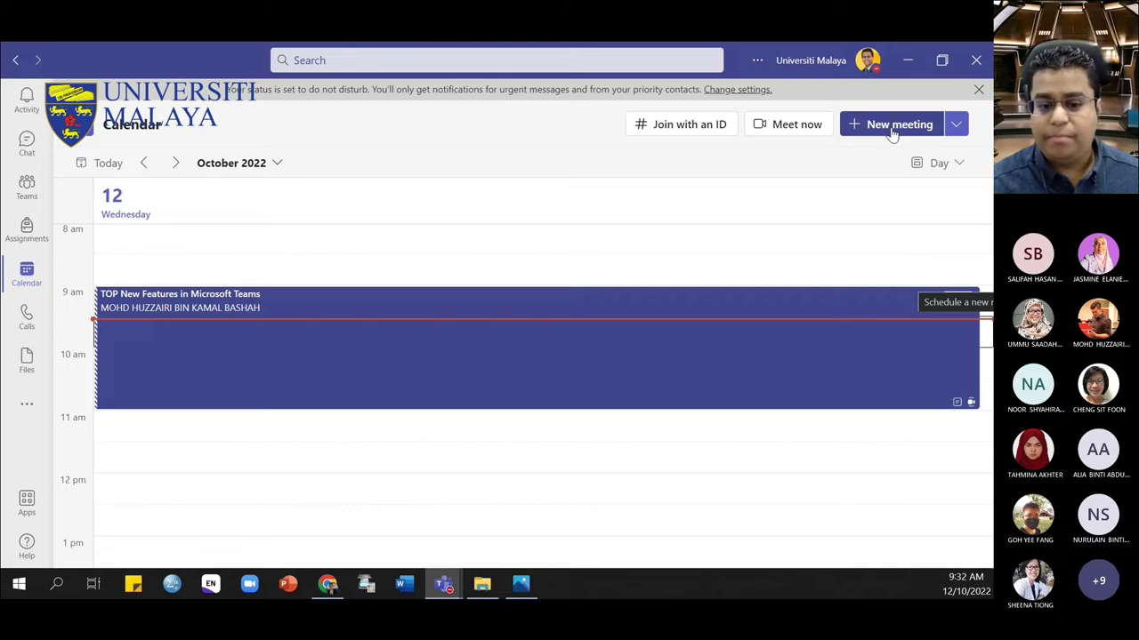
click(788, 130)
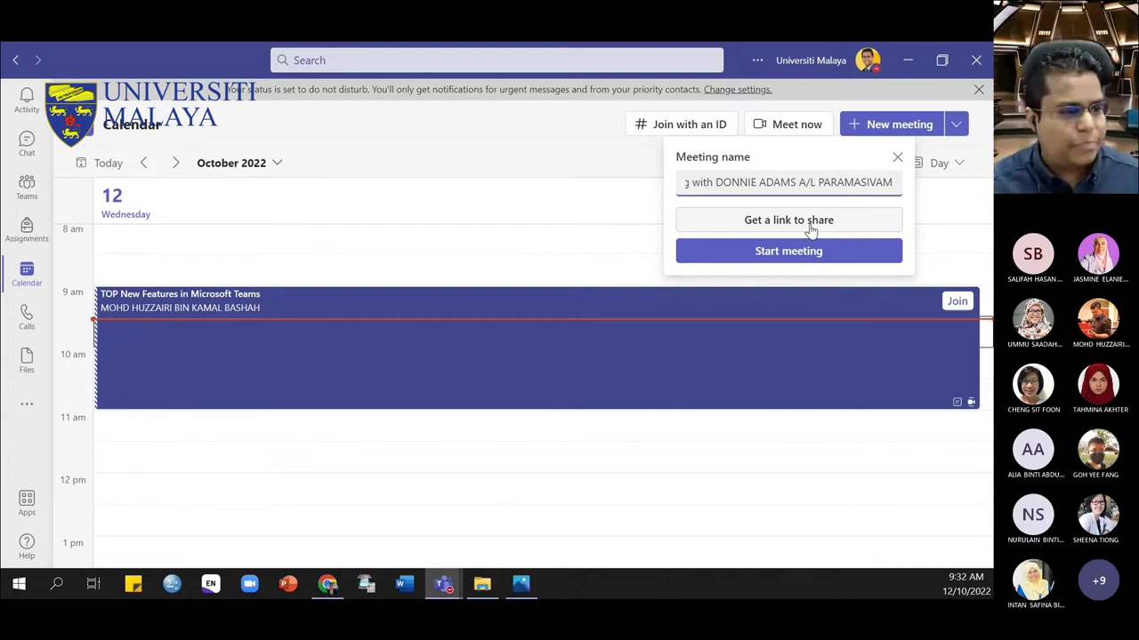
click(897, 158)
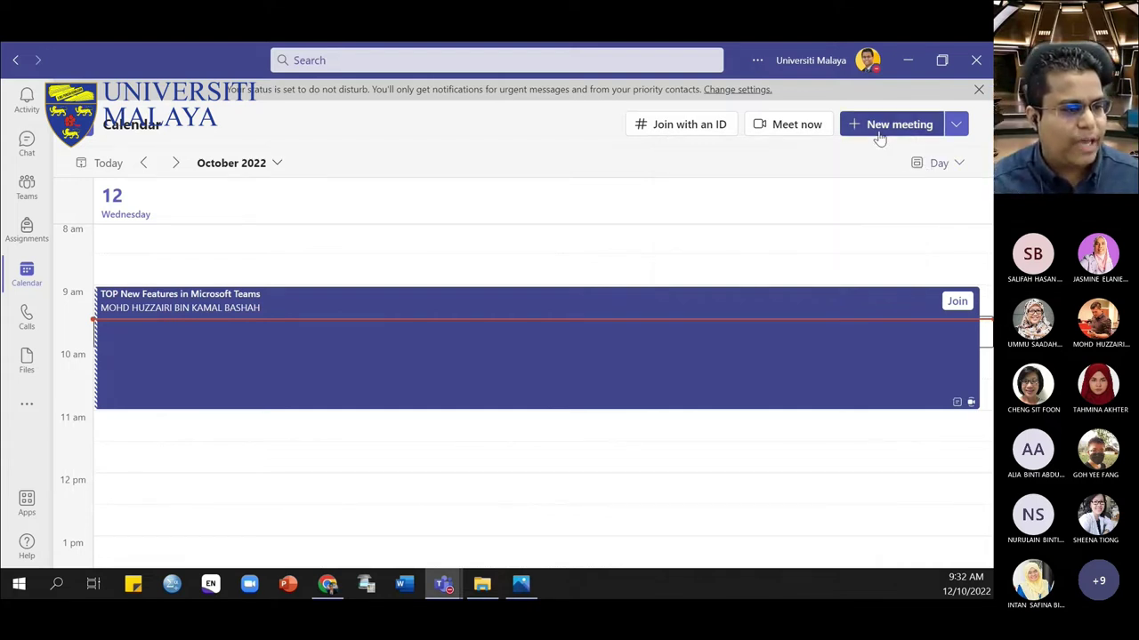
Open a new scheduled meeting form and go to its required attendees entry
click(877, 129)
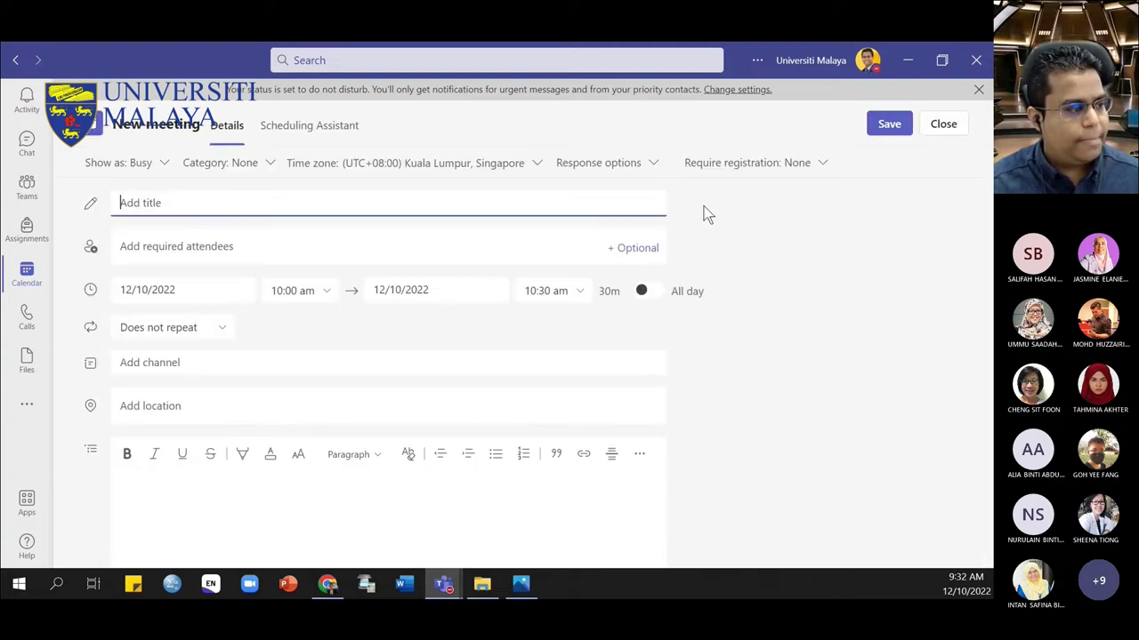
click(157, 247)
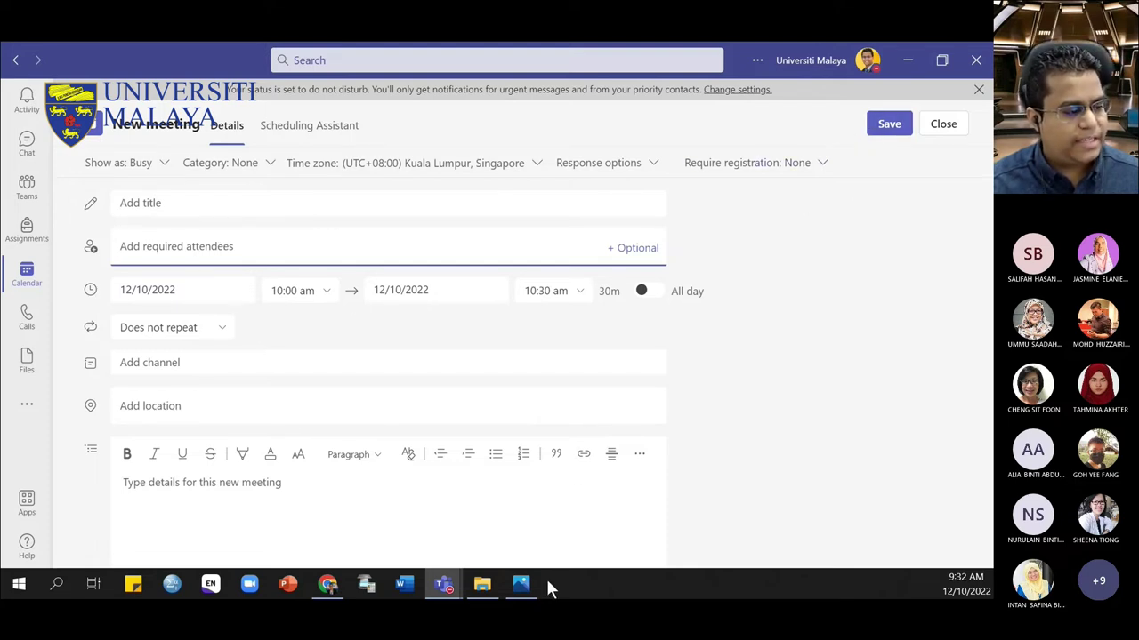
Switch to the sample invitation image in Photos and examine its join link, meeting ID and passcode up close
click(520, 583)
scroll(585, 424, down, 5)
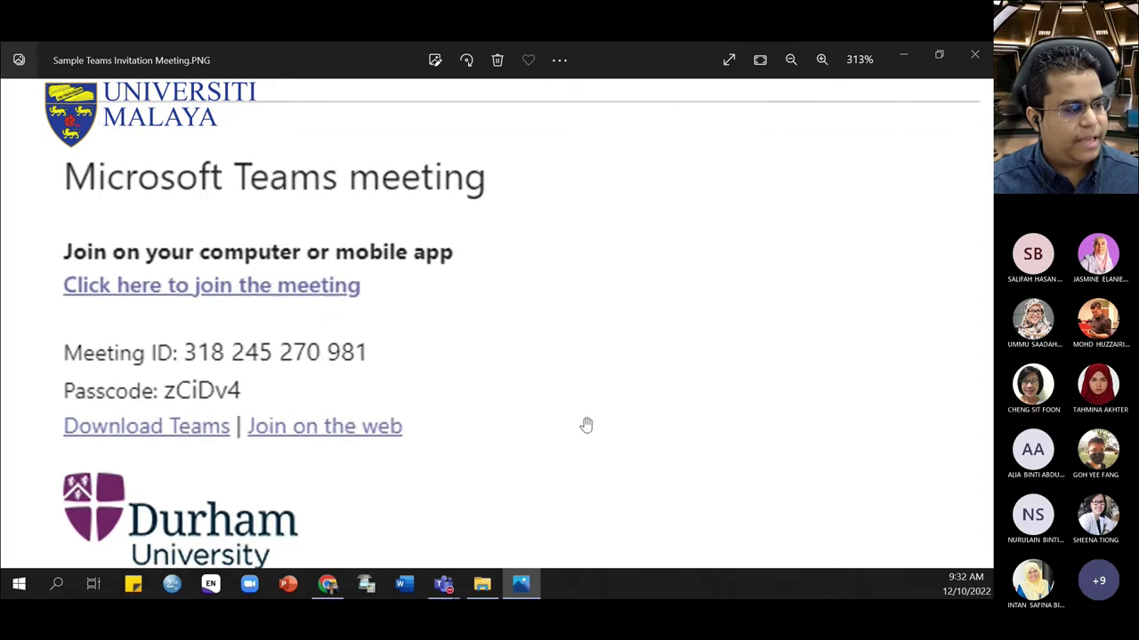
scroll(584, 424, down, 1)
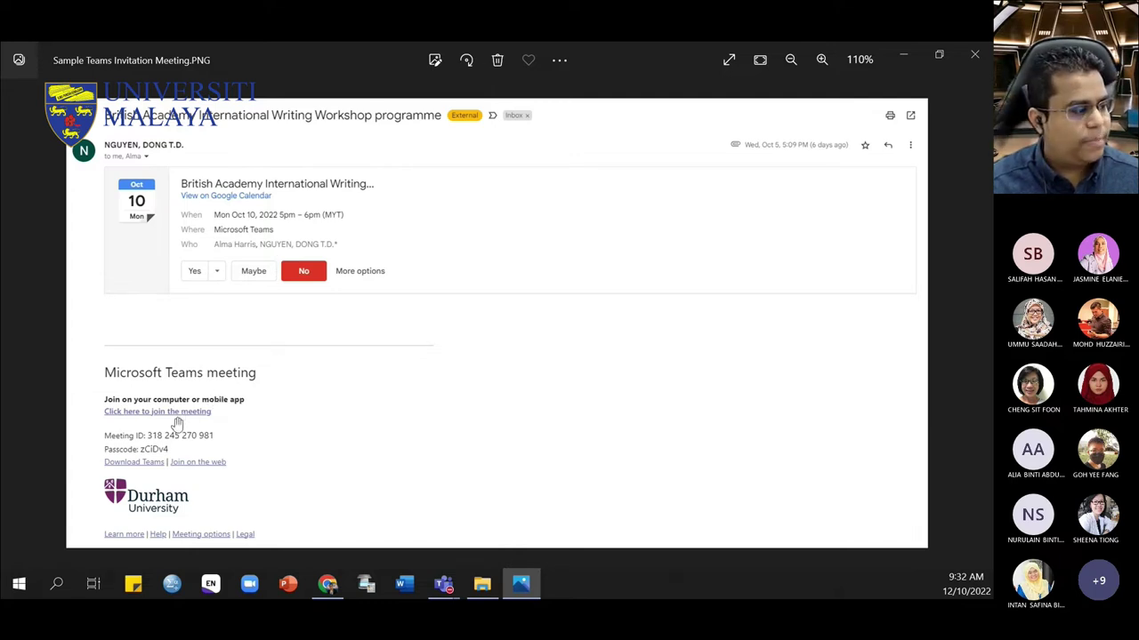
scroll(177, 426, up, 5)
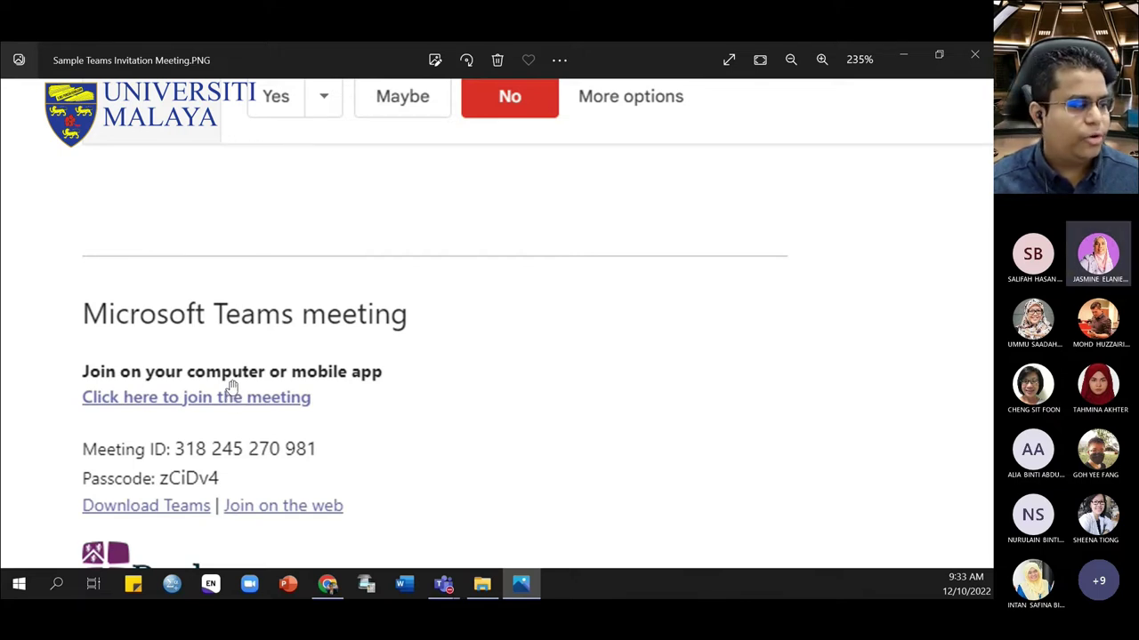
scroll(233, 391, up, 5)
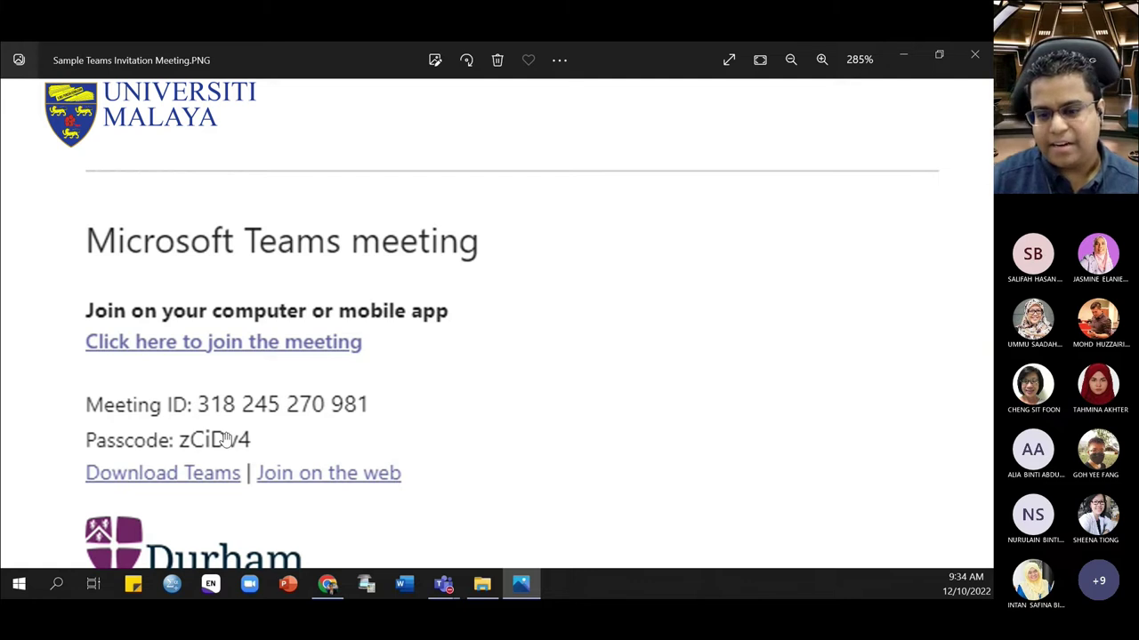
Finish viewing the sample invitation image, switch back to Microsoft Teams and close the new meeting form without saving
scroll(345, 410, down, 4)
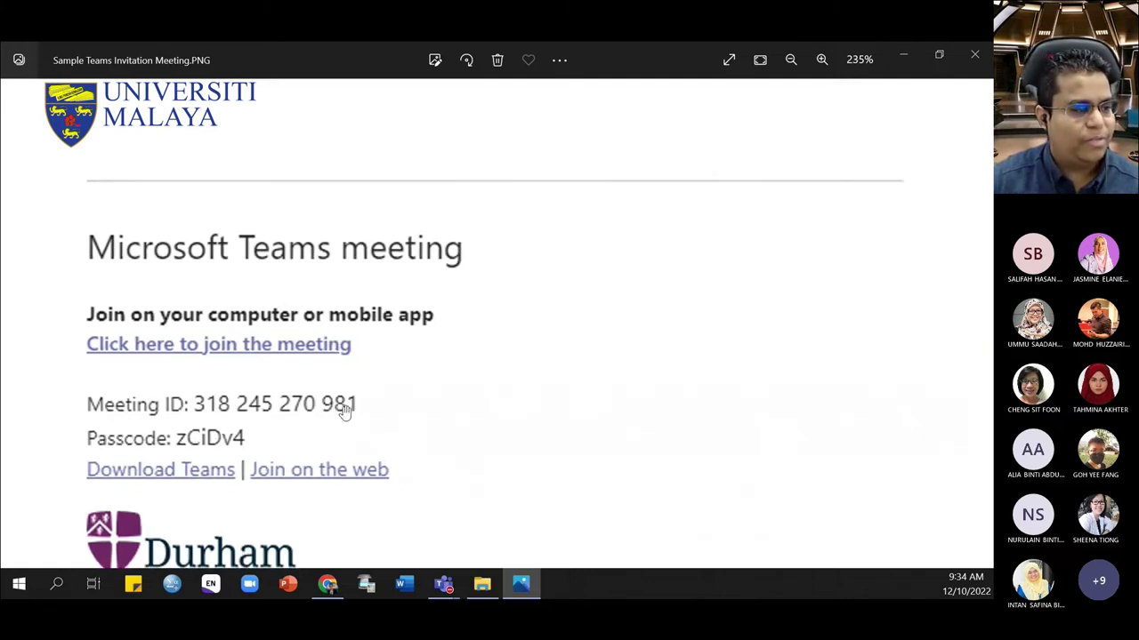
scroll(345, 412, up, 1)
mouse_move(453, 585)
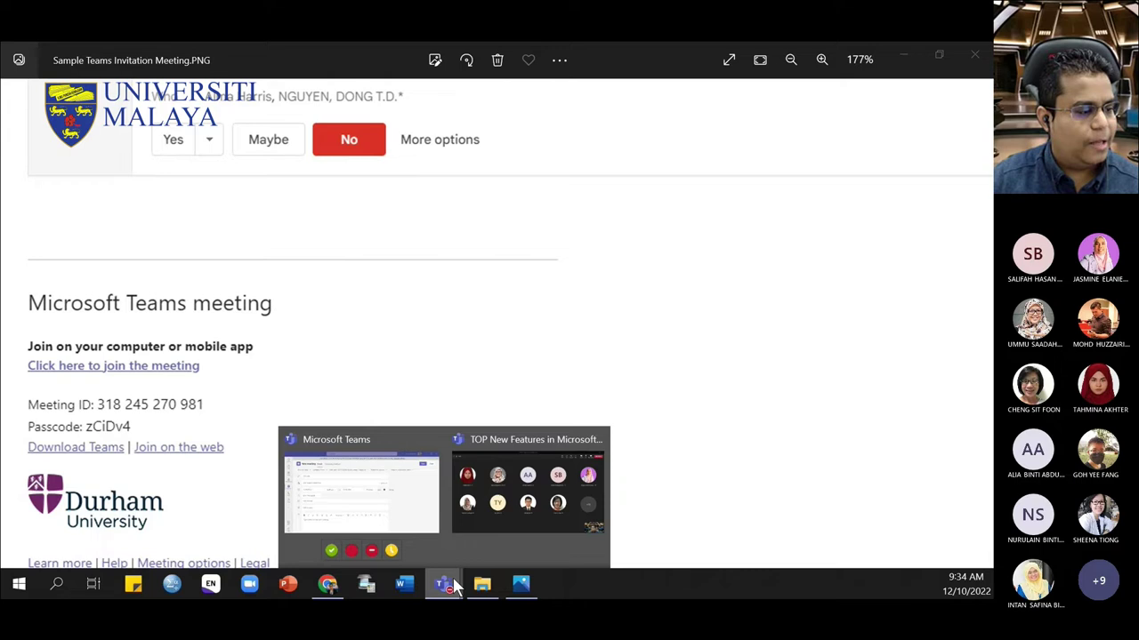
click(392, 516)
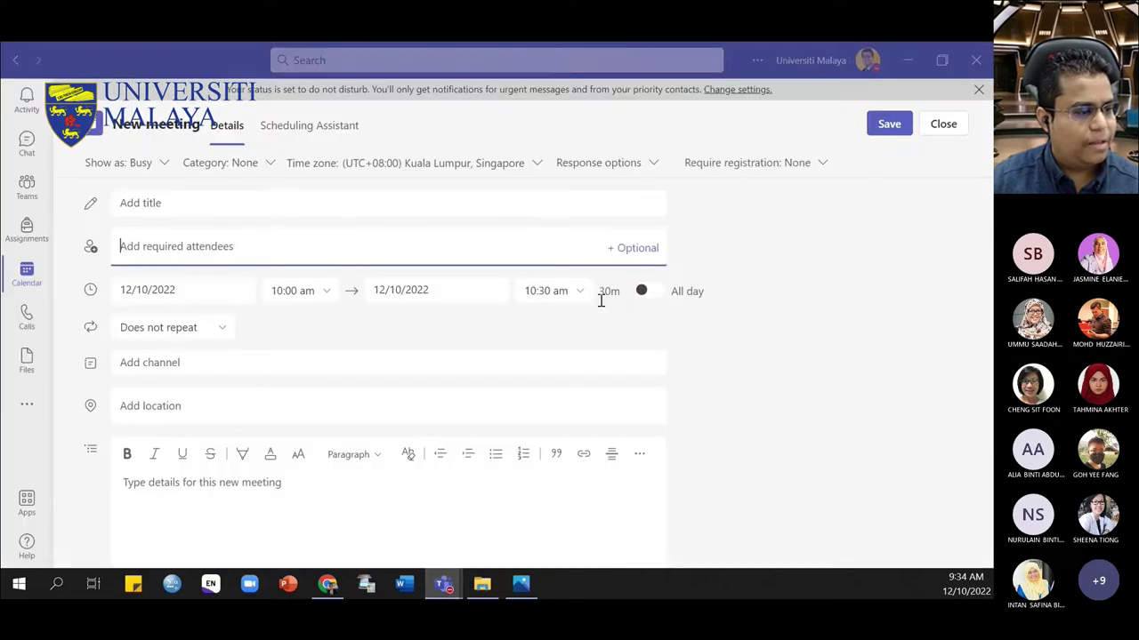
click(943, 125)
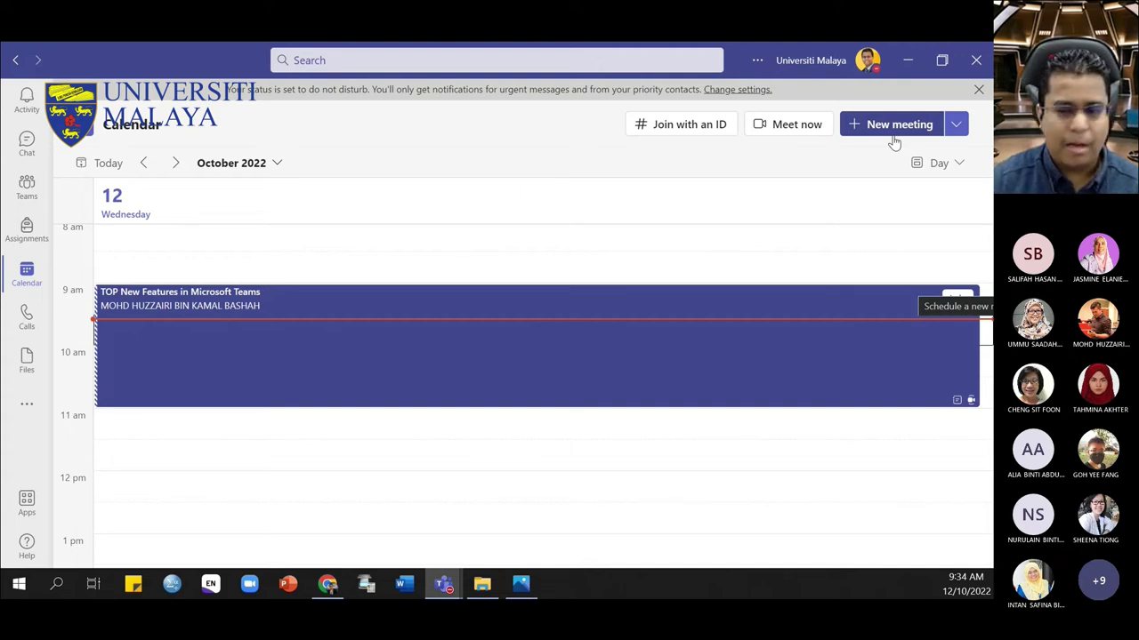
Start an instant meeting, maximize its pre-join window, and turn the microphone off and the camera on
click(793, 135)
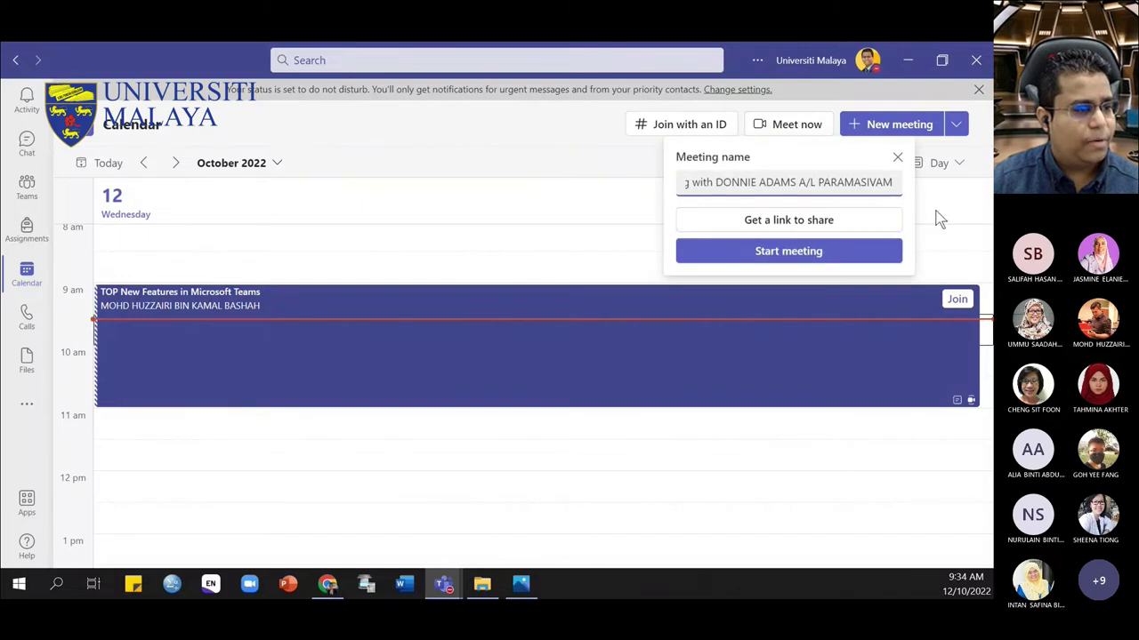
click(801, 258)
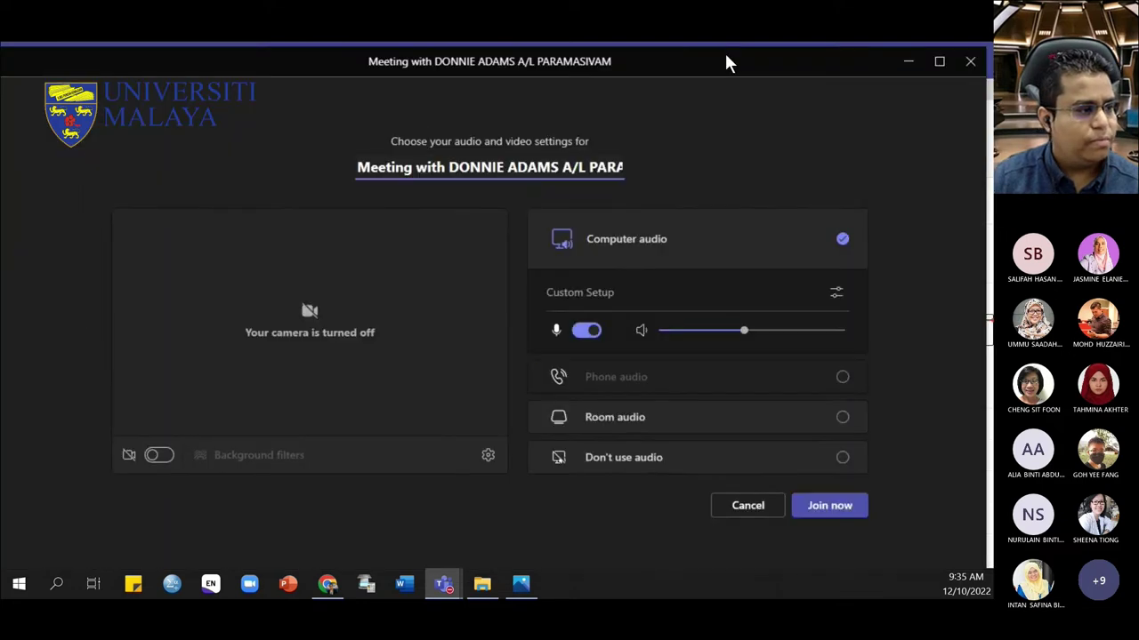
click(916, 75)
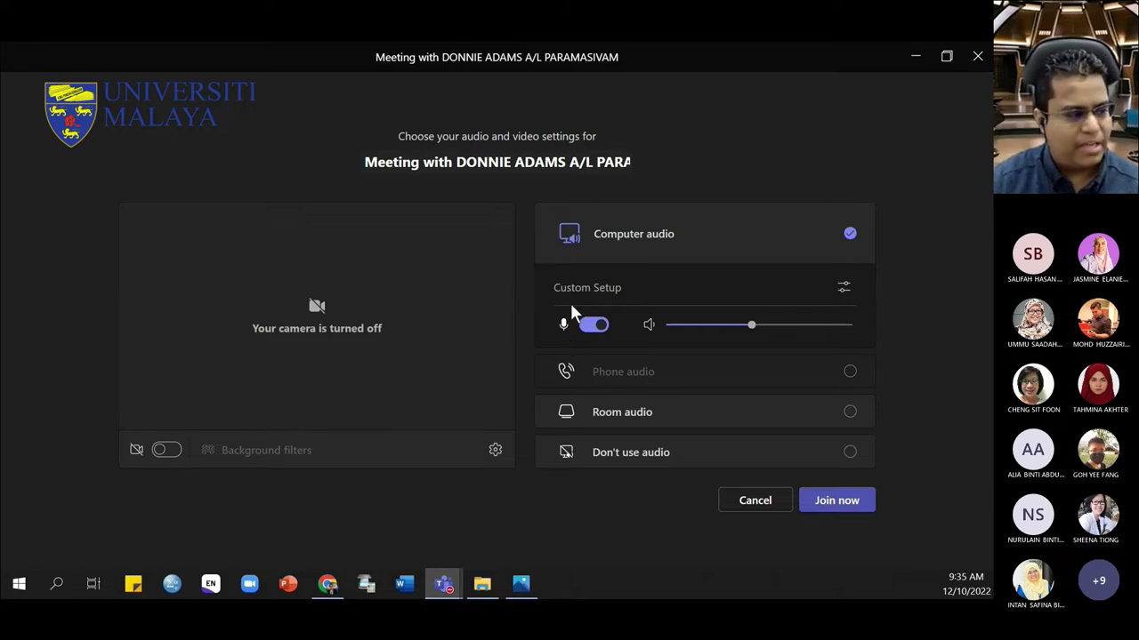
click(608, 325)
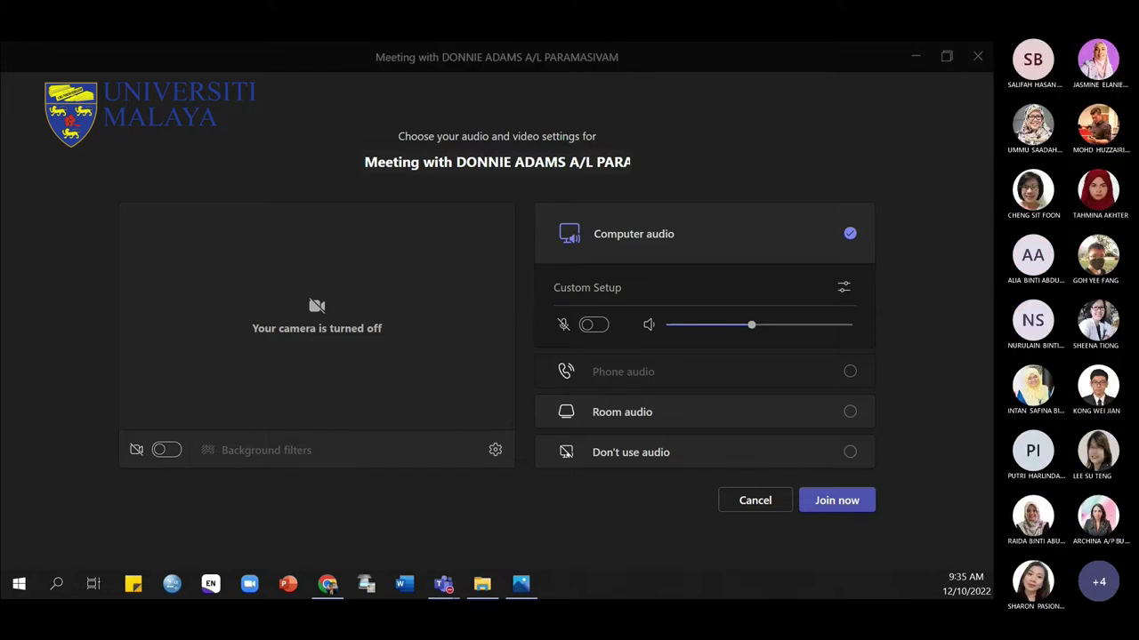
click(169, 451)
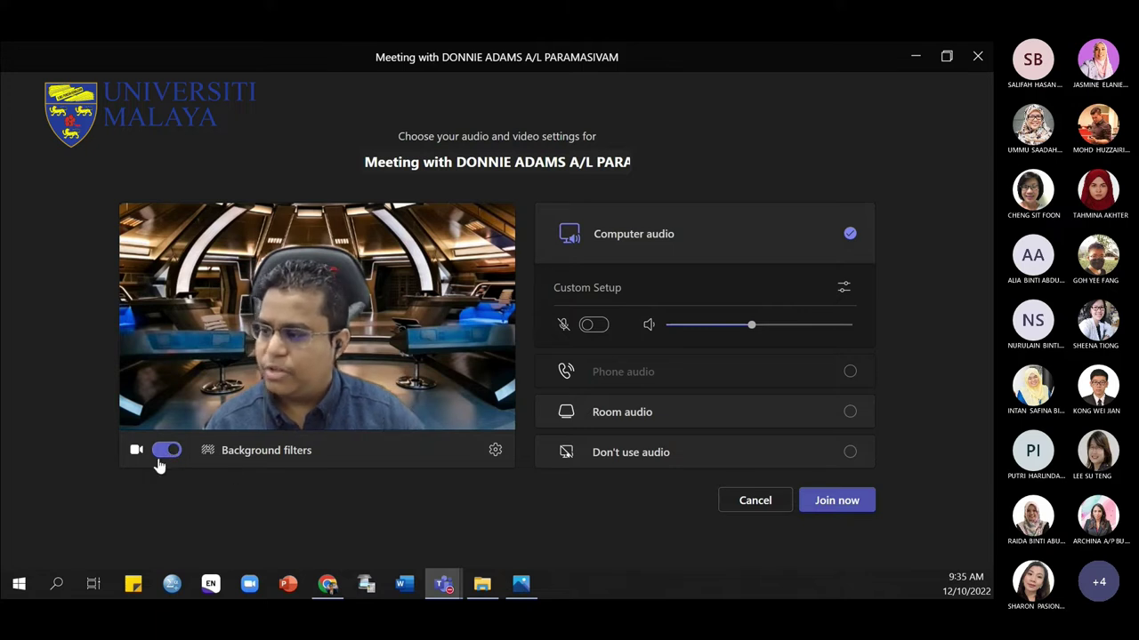
Open the background filters on the pre-join screen and look through all the available backgrounds
click(274, 454)
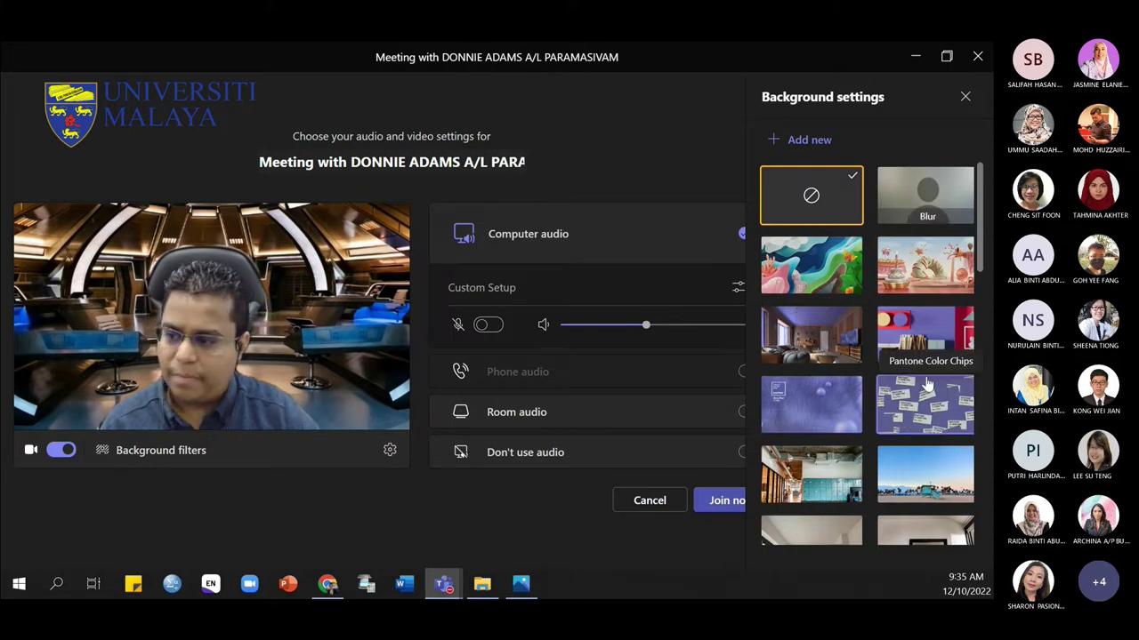
scroll(920, 405, down, 8)
scroll(929, 425, down, 2)
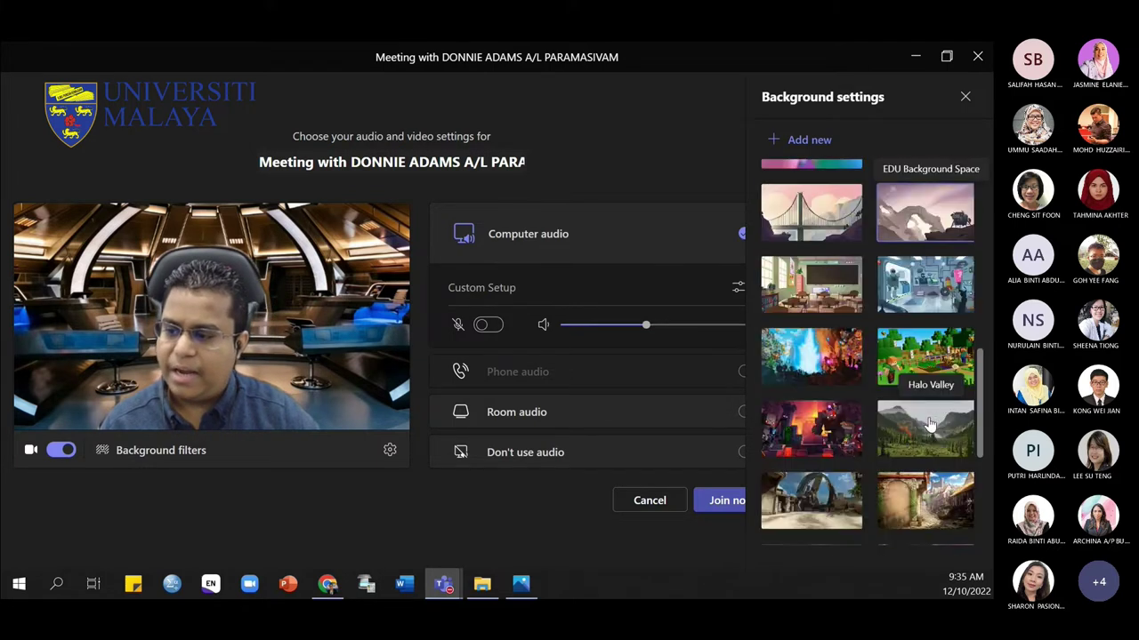
scroll(930, 425, up, 10)
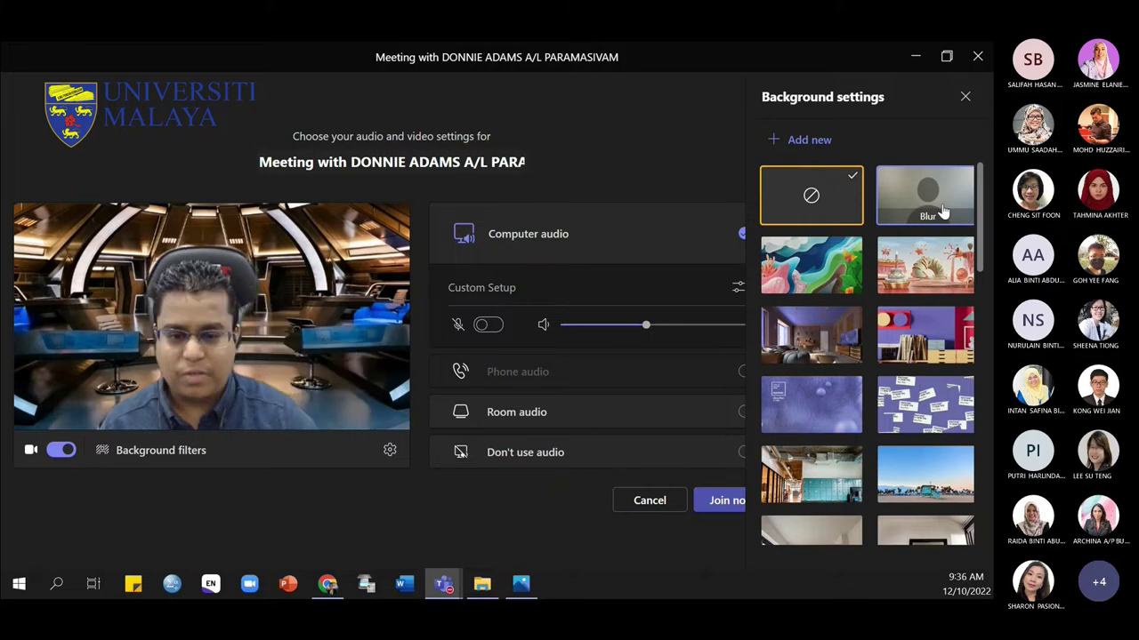
scroll(930, 267, down, 2)
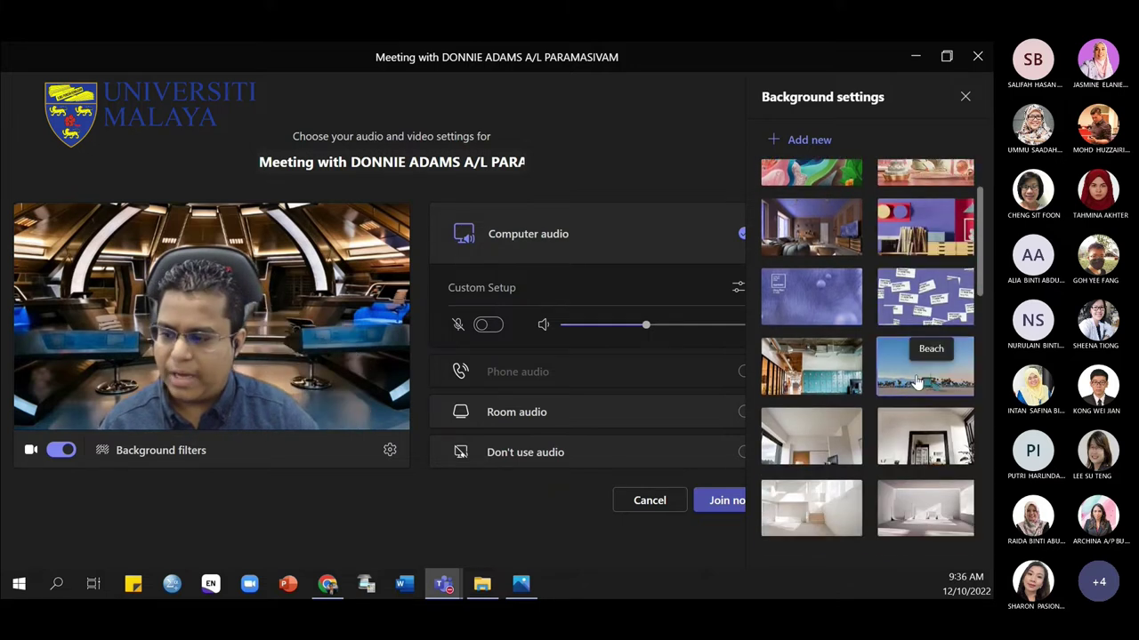
scroll(917, 380, down, 3)
scroll(914, 380, down, 10)
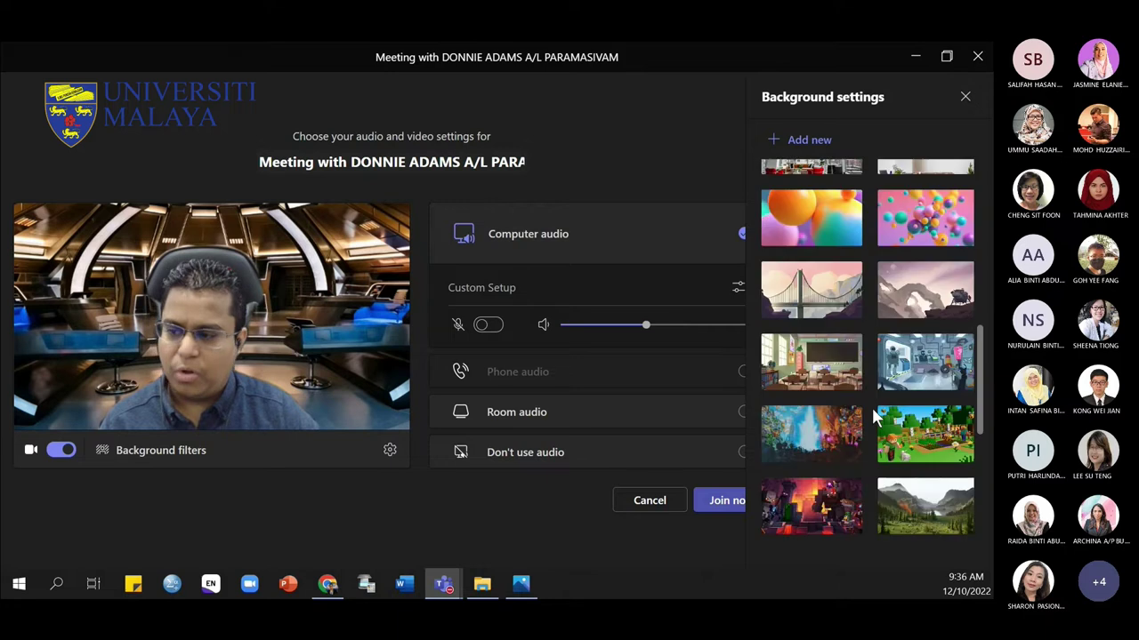
scroll(894, 472, down, 4)
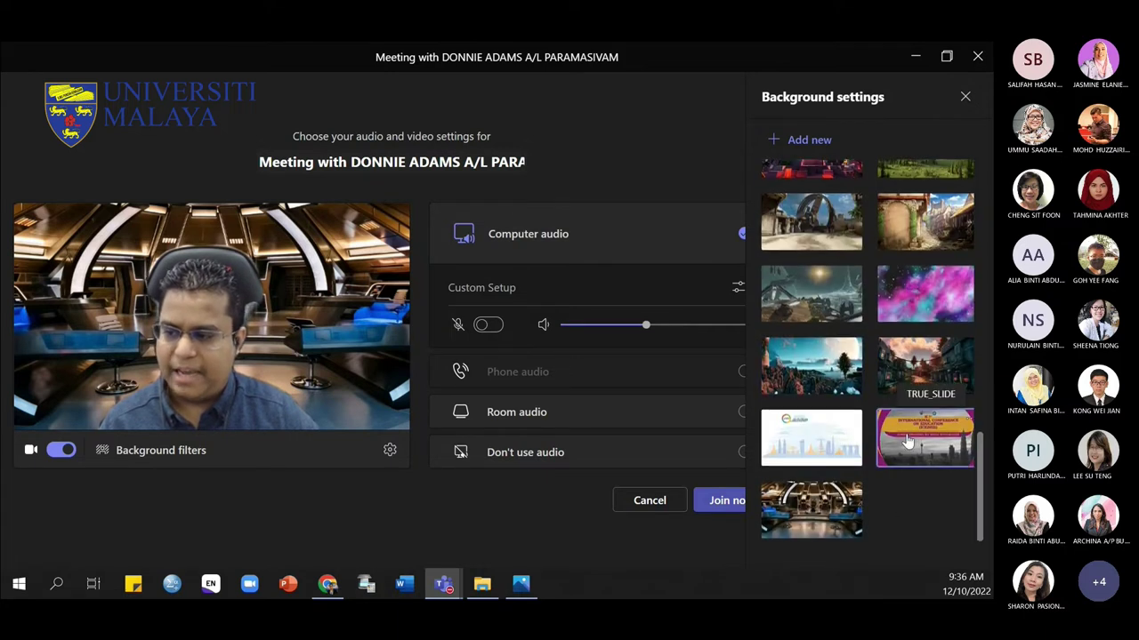
scroll(907, 442, up, 8)
scroll(908, 442, up, 10)
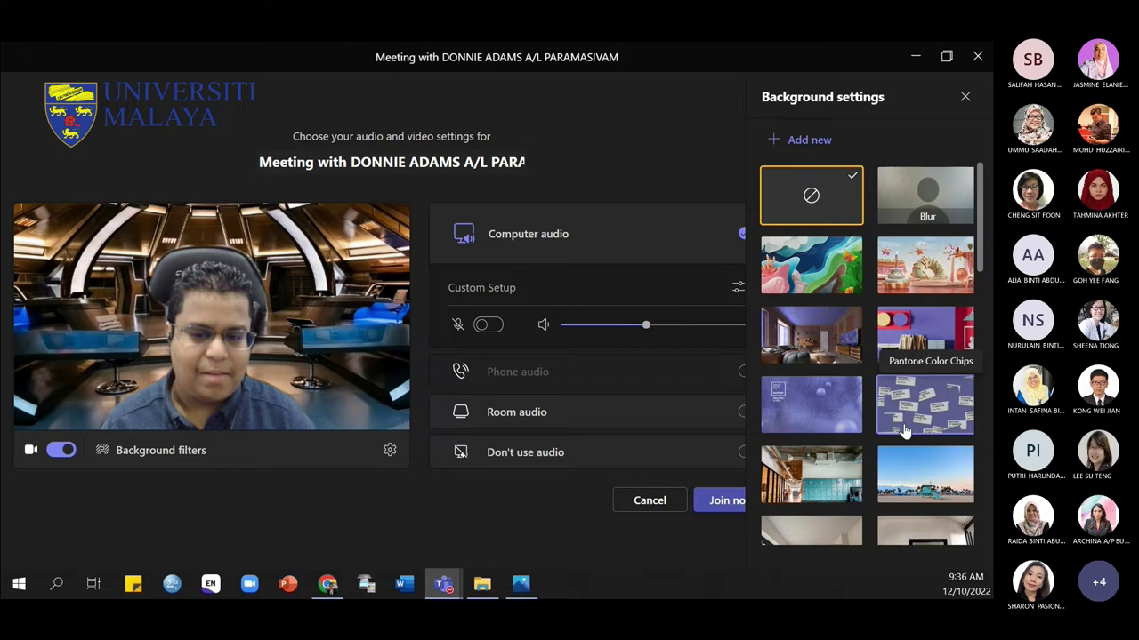
Add VirtualBackground3.jpg from the Top New Features in Microsoft Teams desktop folder as the video background
click(808, 140)
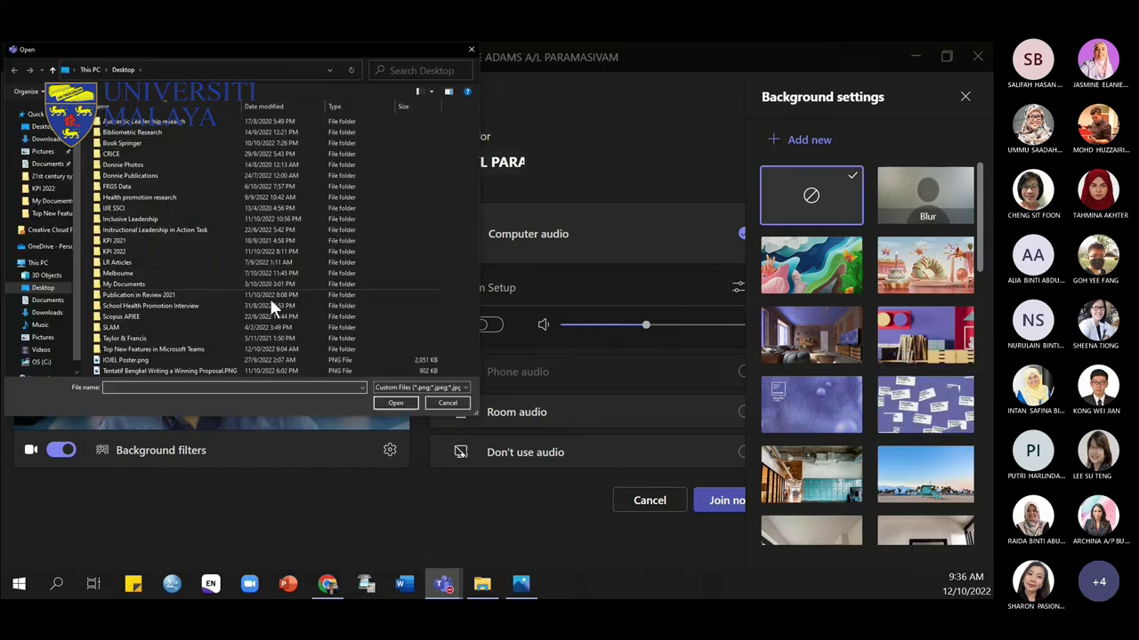
double_click(199, 347)
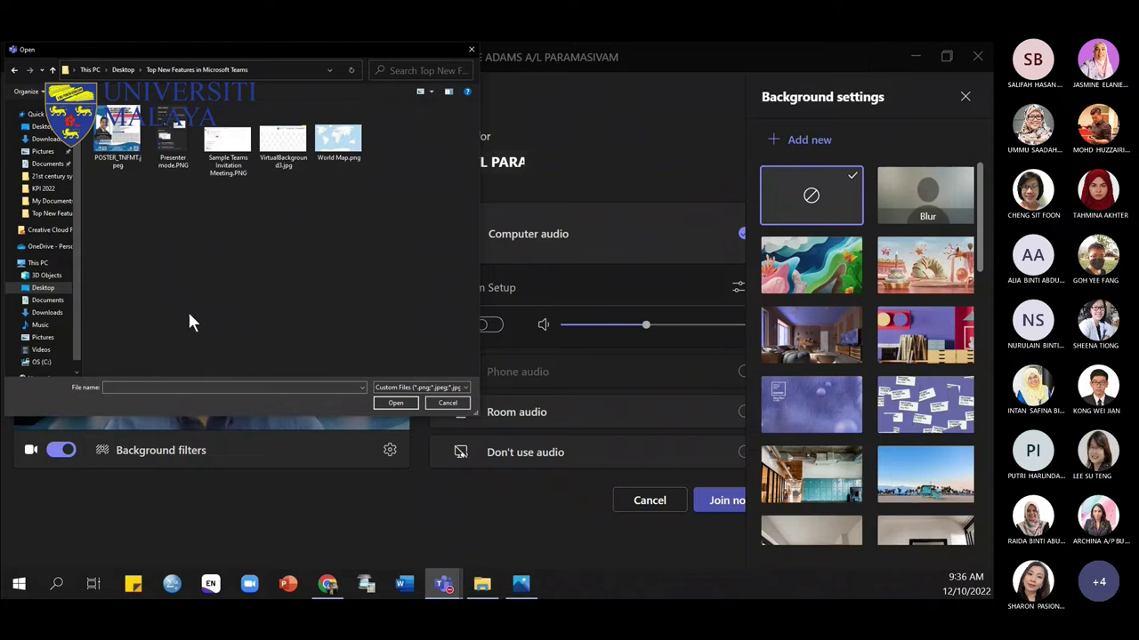
double_click(283, 153)
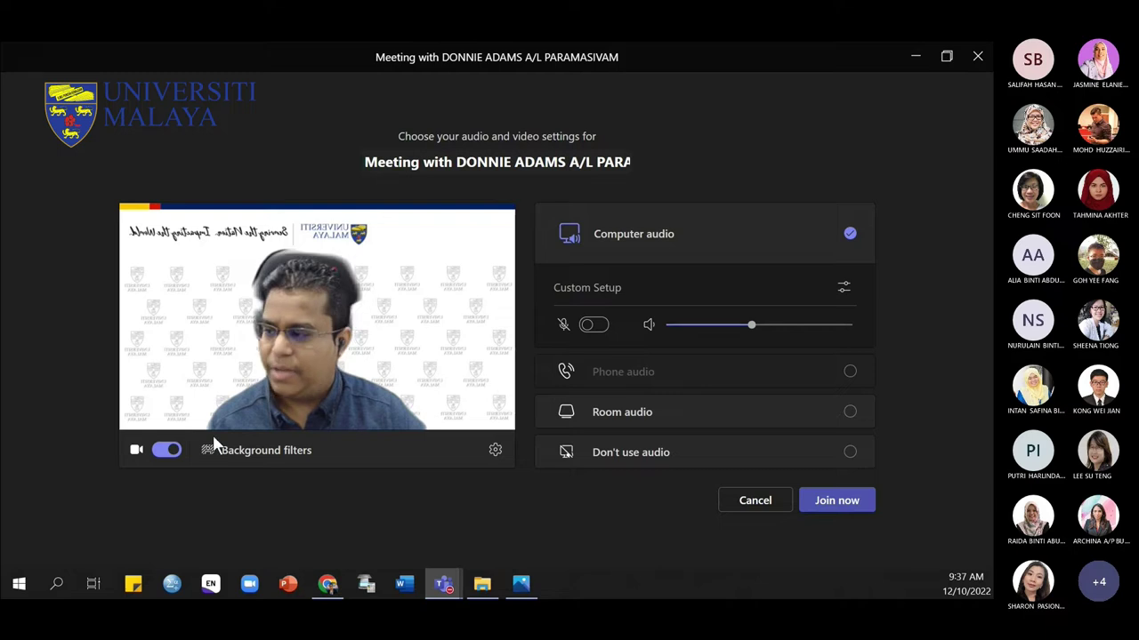
Turn the camera off and cancel joining the instant meeting
click(164, 451)
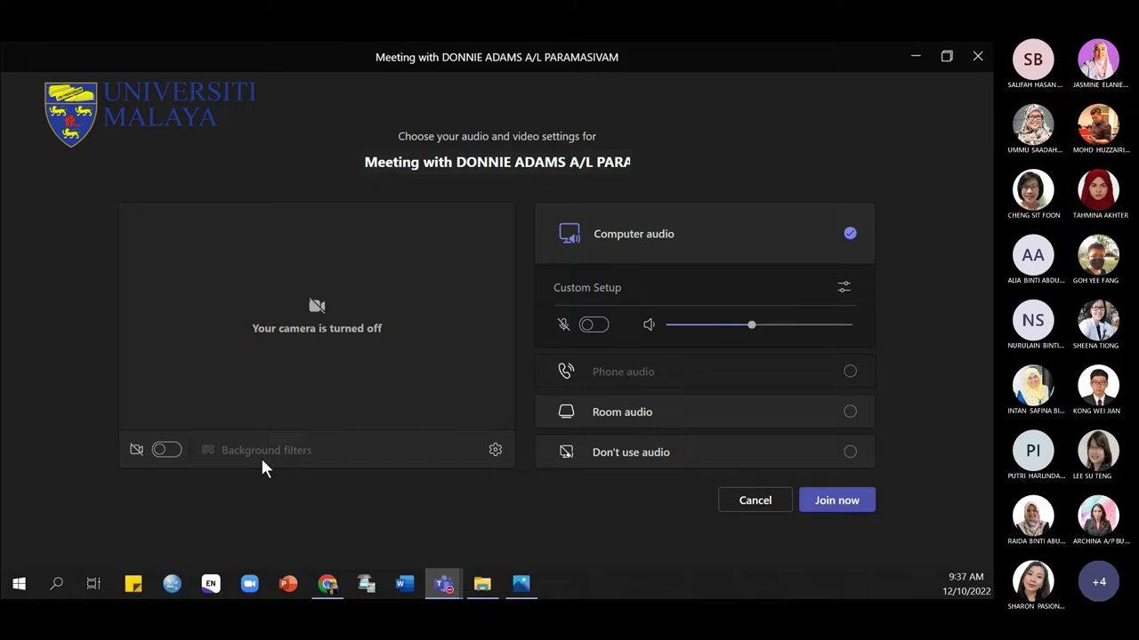
click(742, 506)
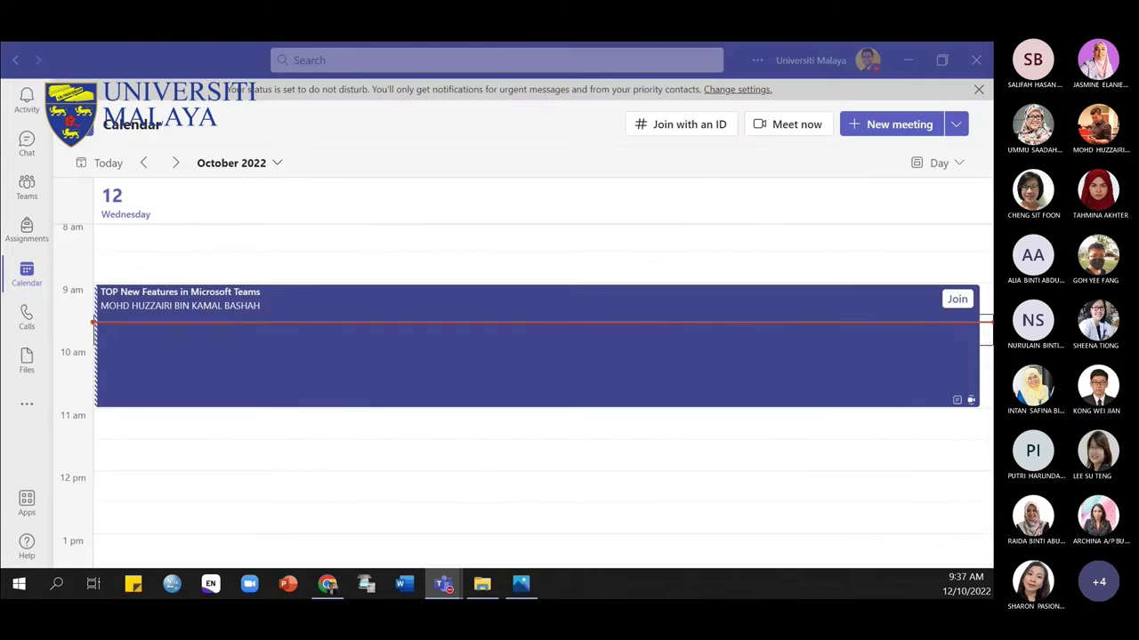
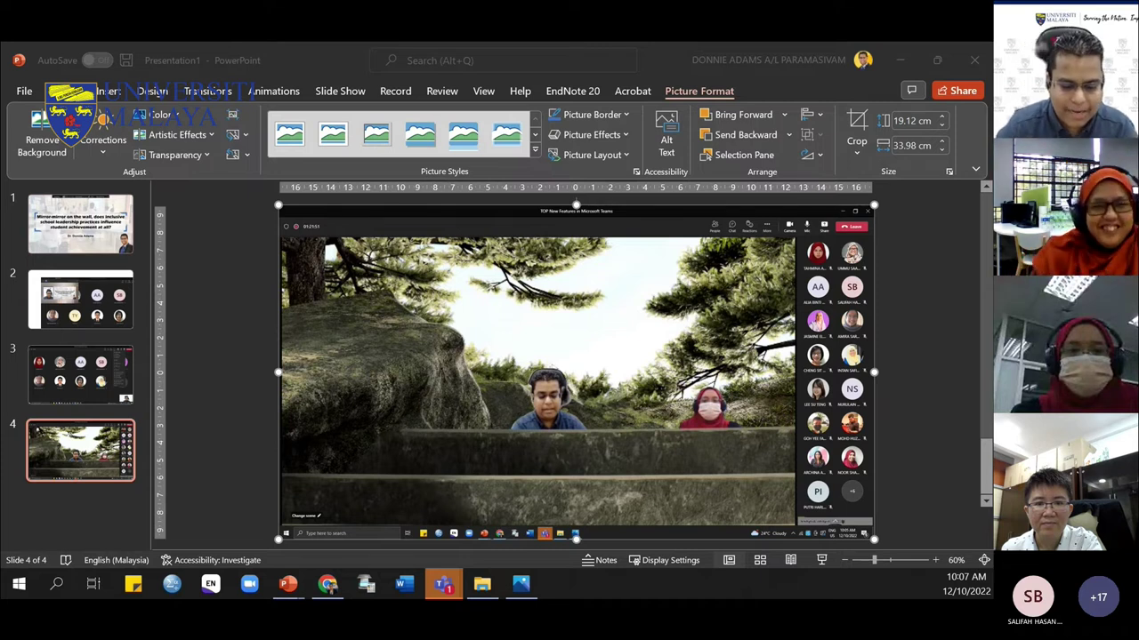
Switch from PowerPoint to Teams, view the account options and the general settings options, and dismiss them
key(alt+Tab)
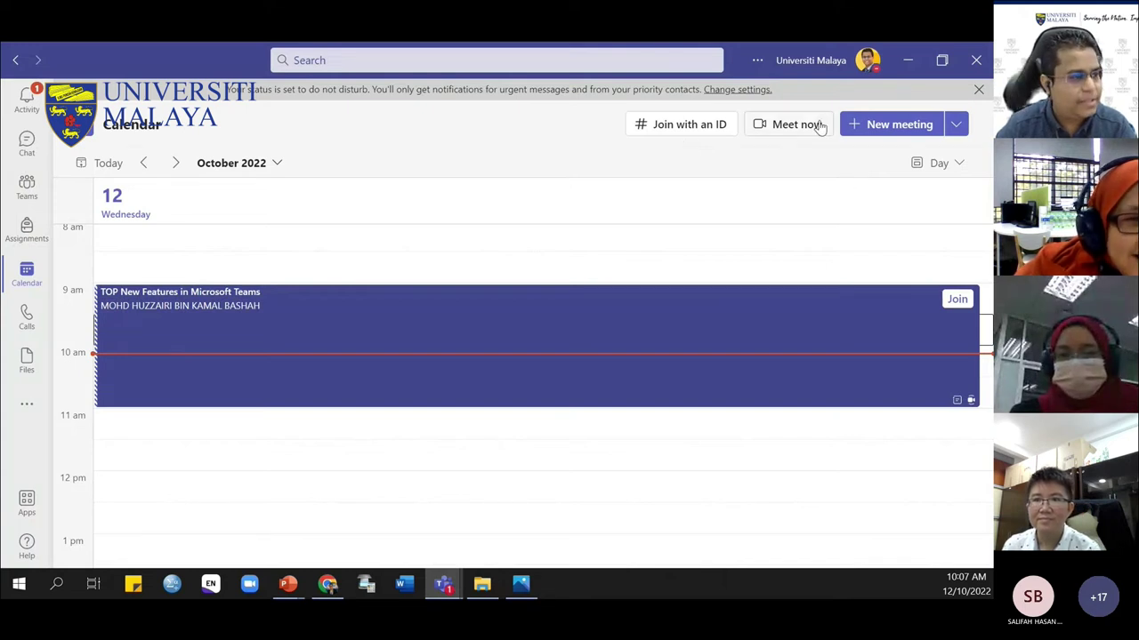
click(772, 65)
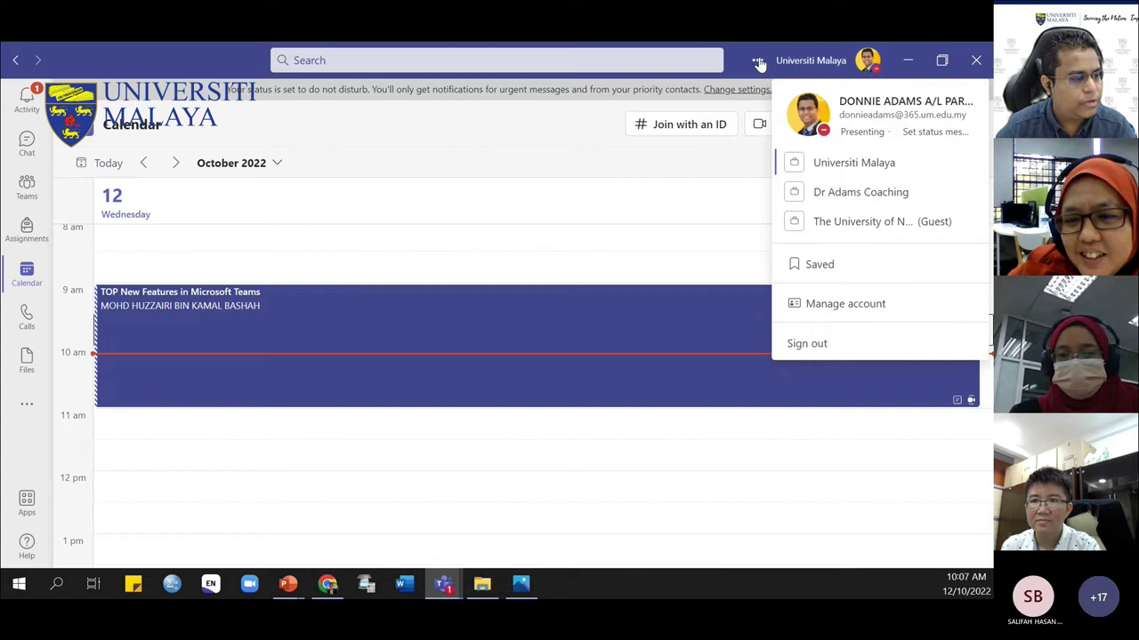
click(758, 62)
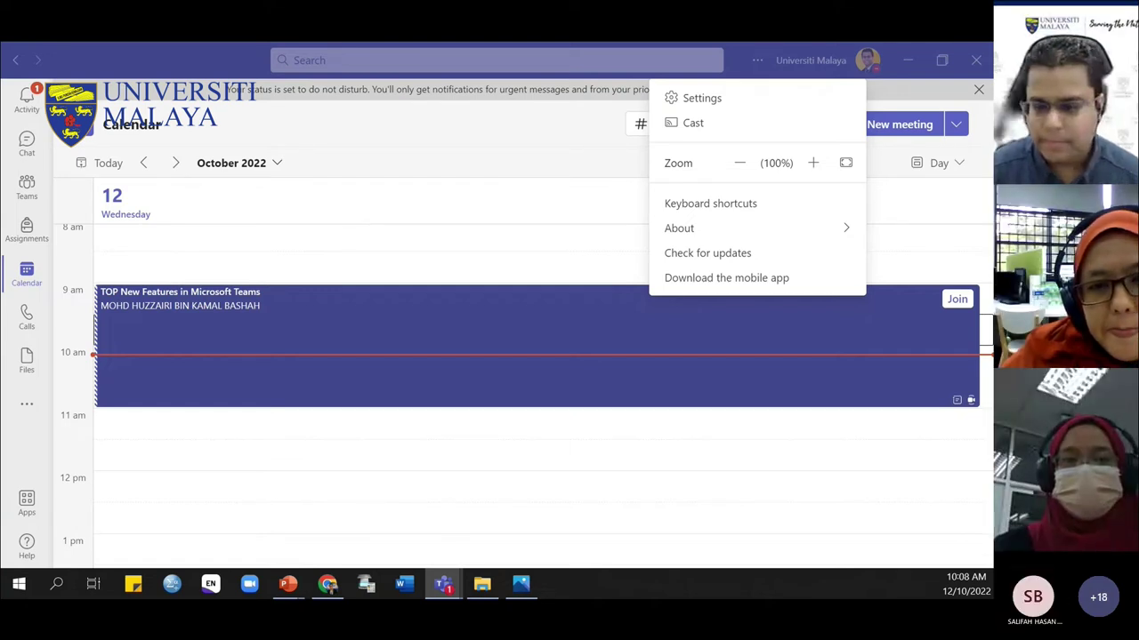
click(456, 129)
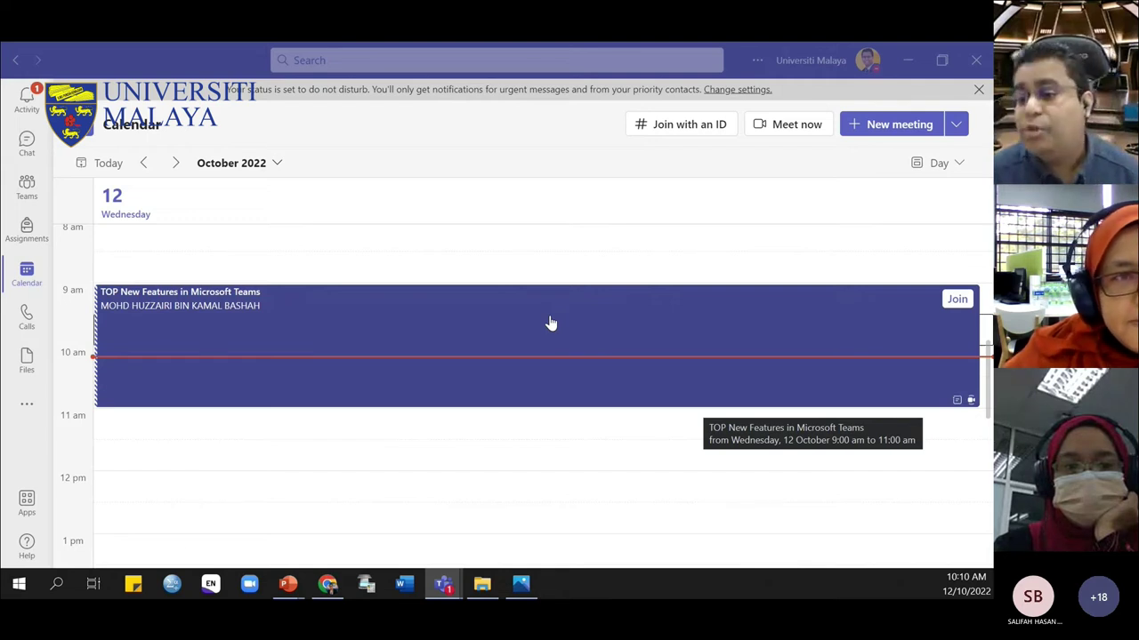
View a blank new meeting form and close it without saving
click(885, 124)
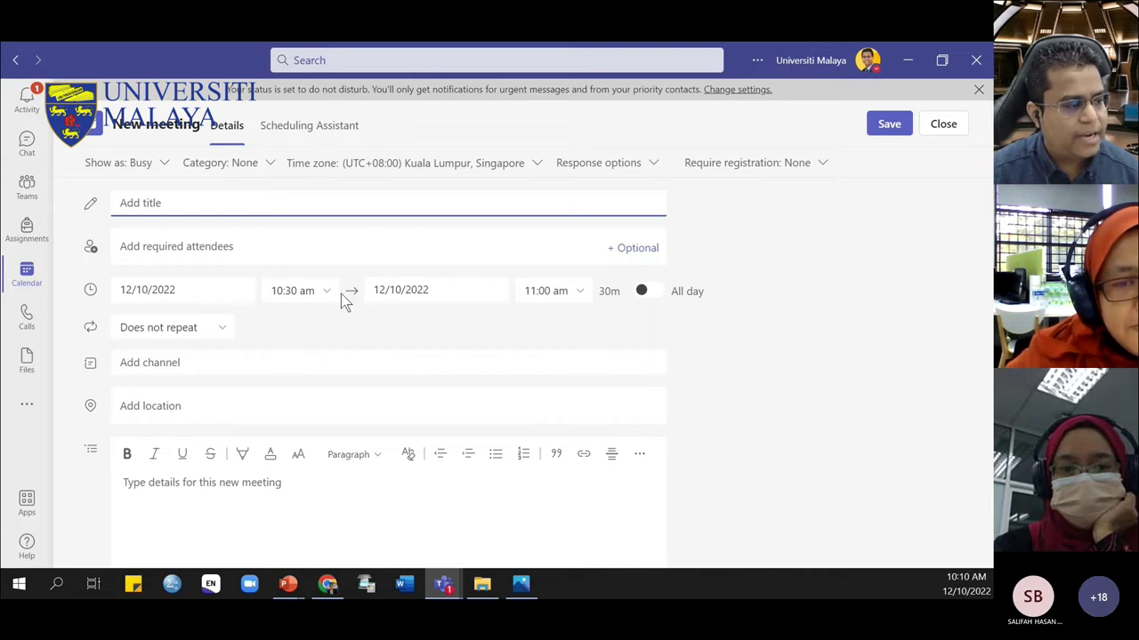
click(956, 140)
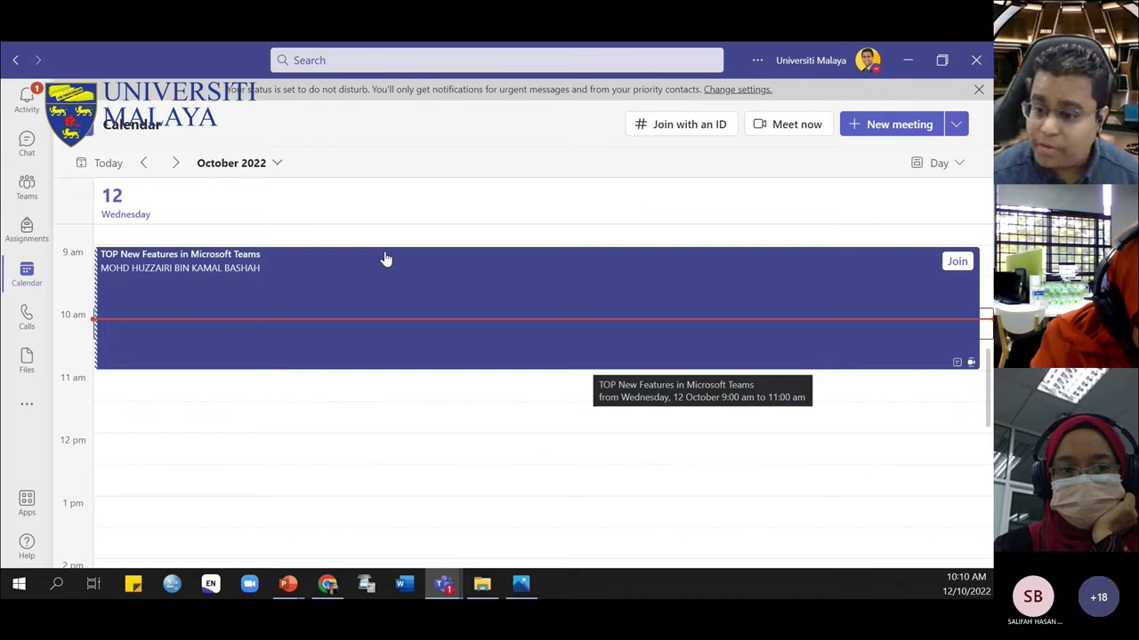
Examine the details of the TOP New Features in Microsoft Teams event, including its join information, and close them
double_click(444, 297)
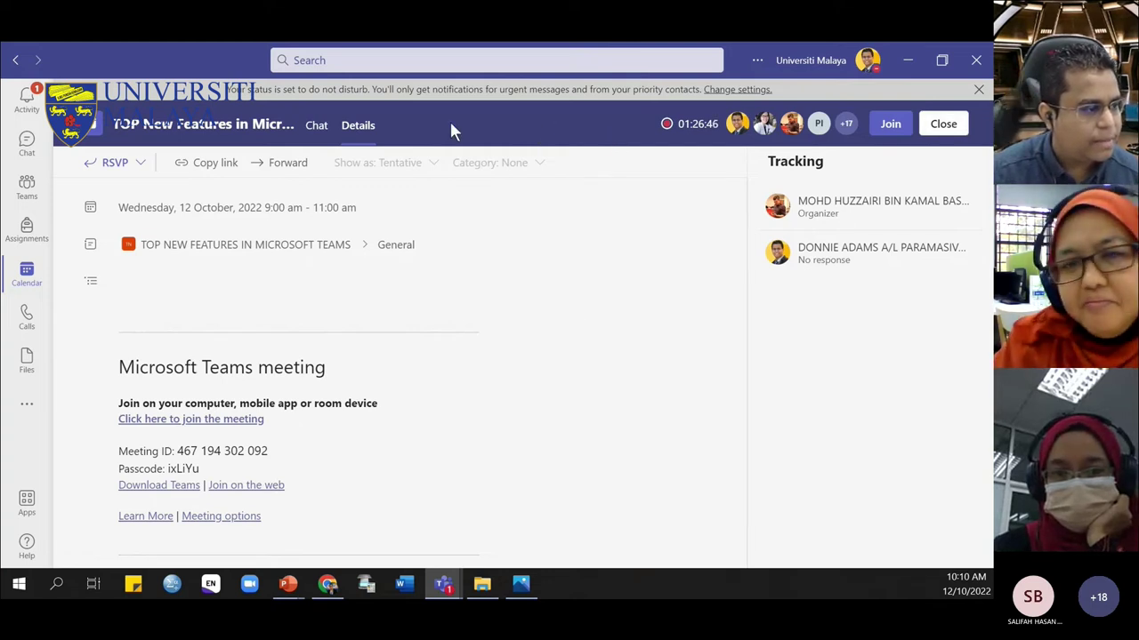
drag(981, 143, 745, 160)
click(531, 163)
drag(531, 163, 483, 204)
click(504, 137)
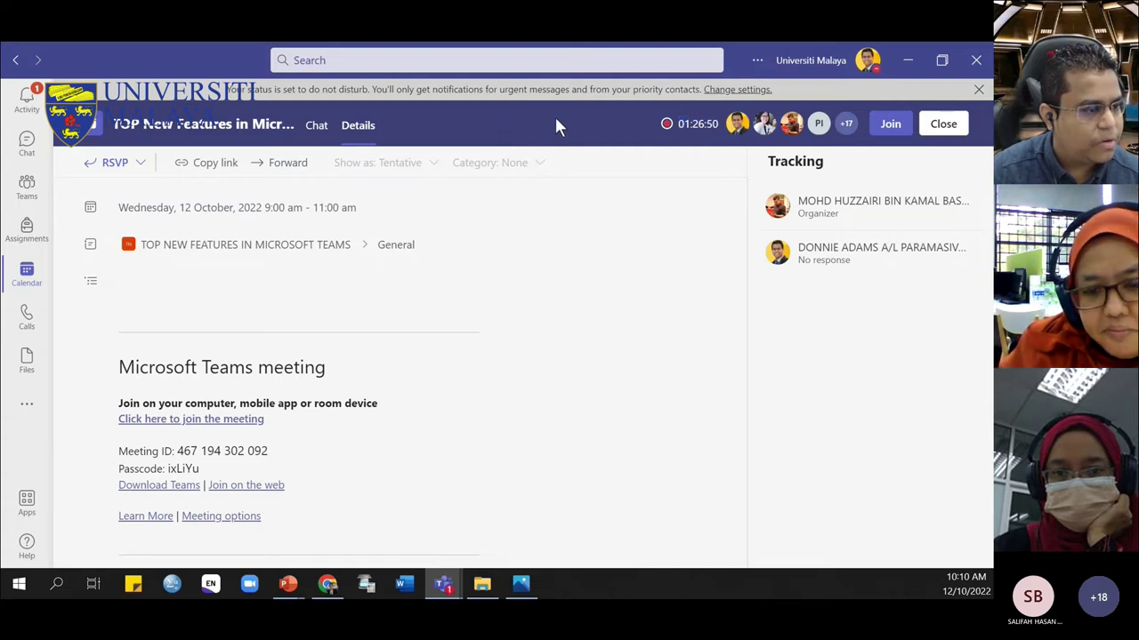
click(950, 127)
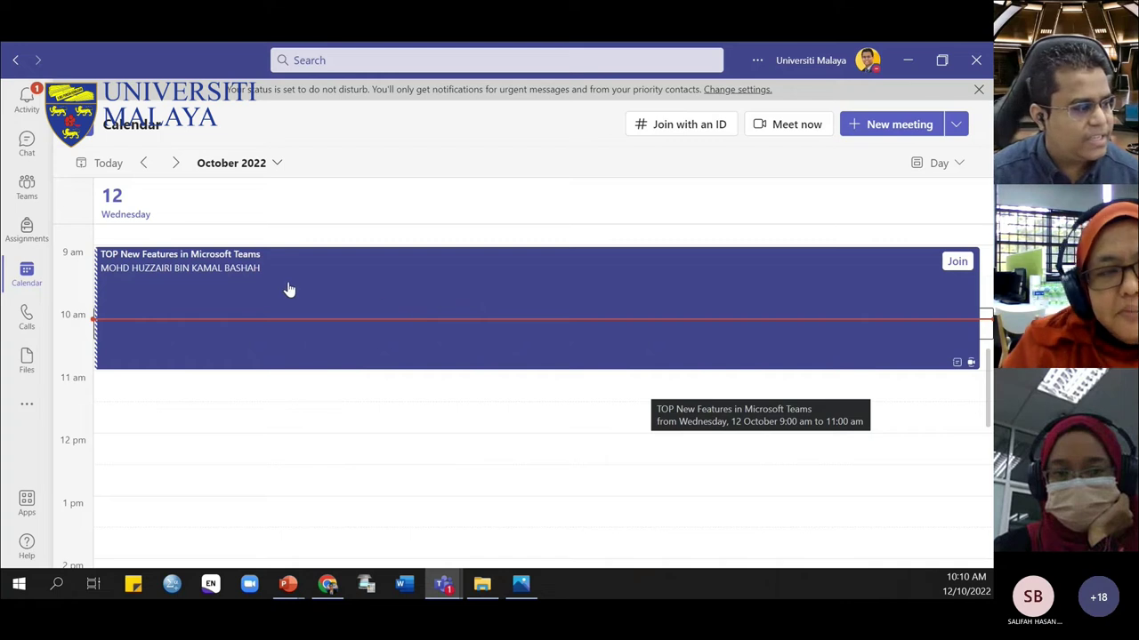
Browse the calendar back day by day to Monday, 10 October 2022, checking each day for scheduled meetings
scroll(356, 359, up, 1)
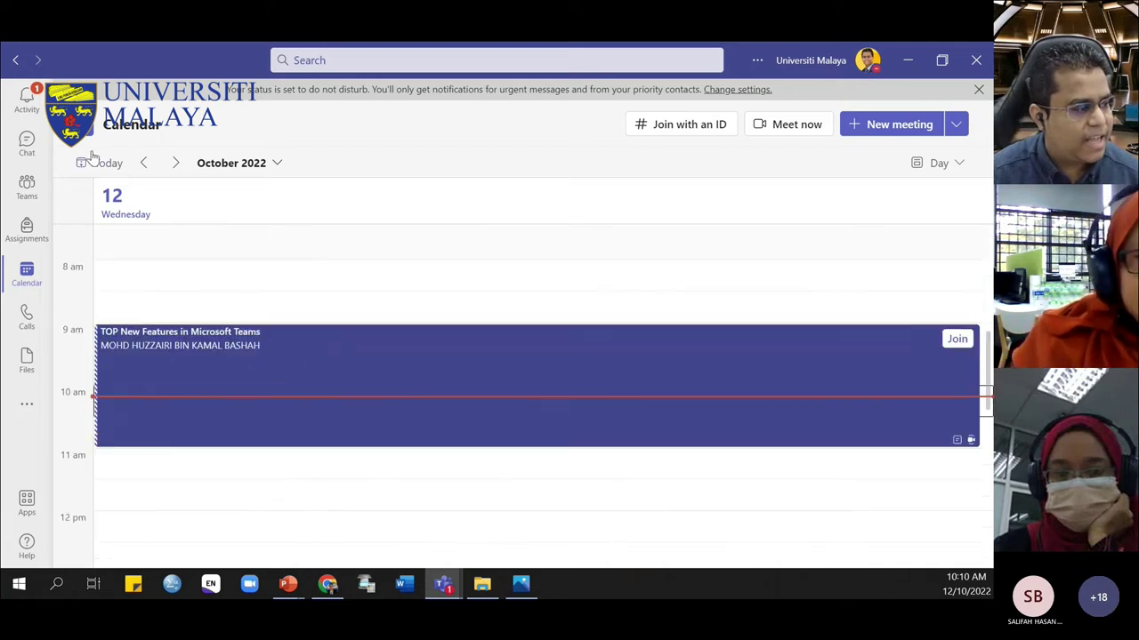
click(143, 165)
scroll(339, 376, up, 6)
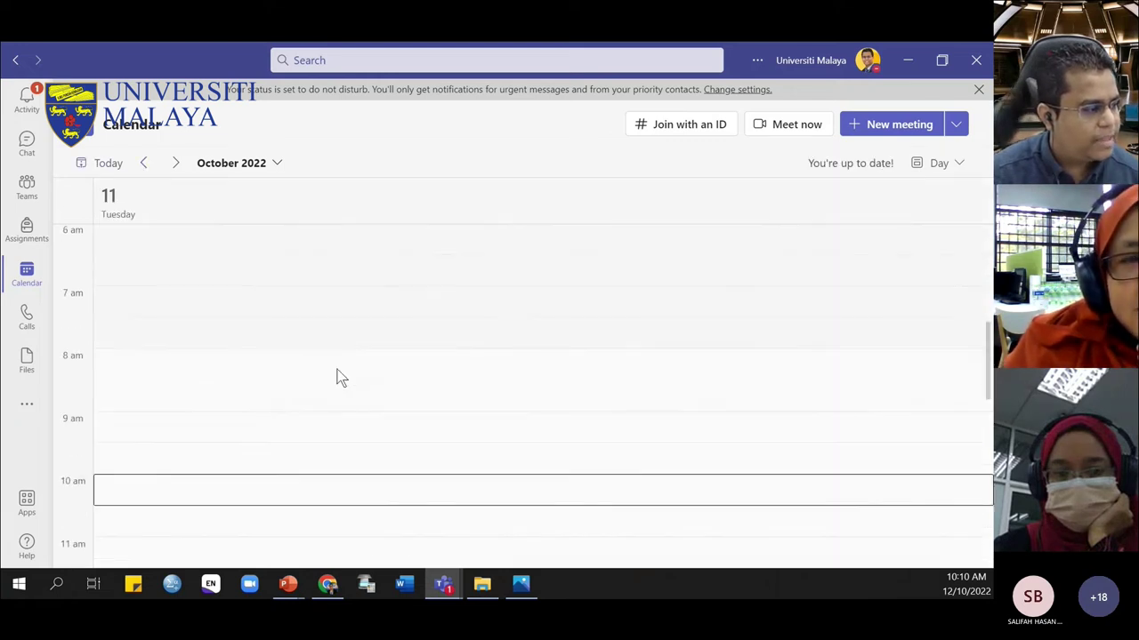
click(143, 163)
scroll(297, 358, down, 3)
scroll(298, 363, up, 3)
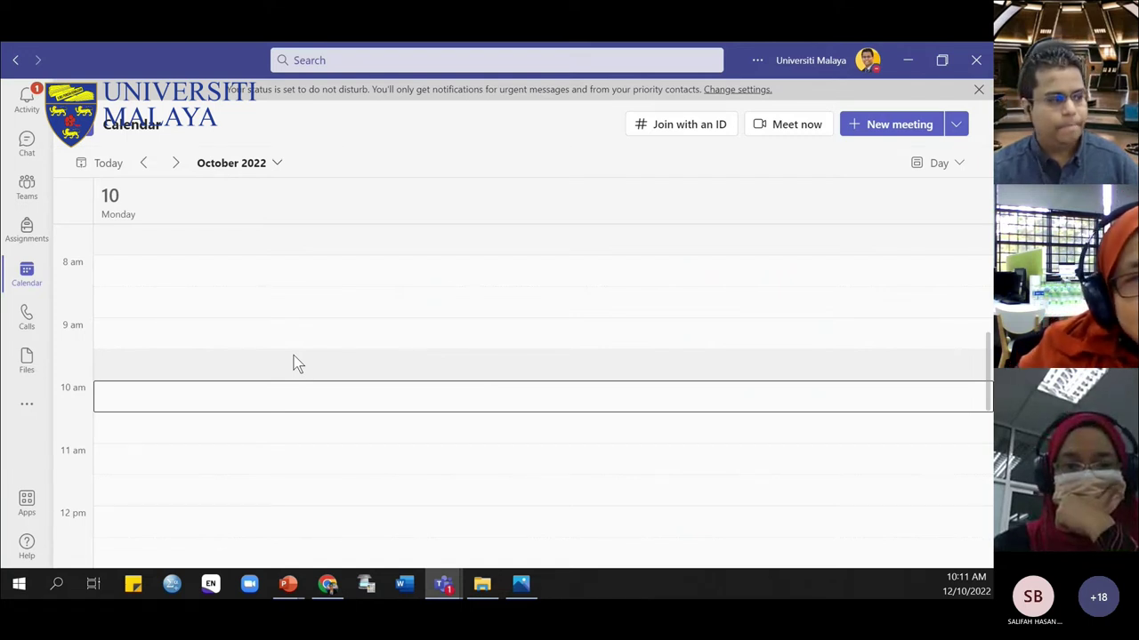
scroll(558, 436, up, 5)
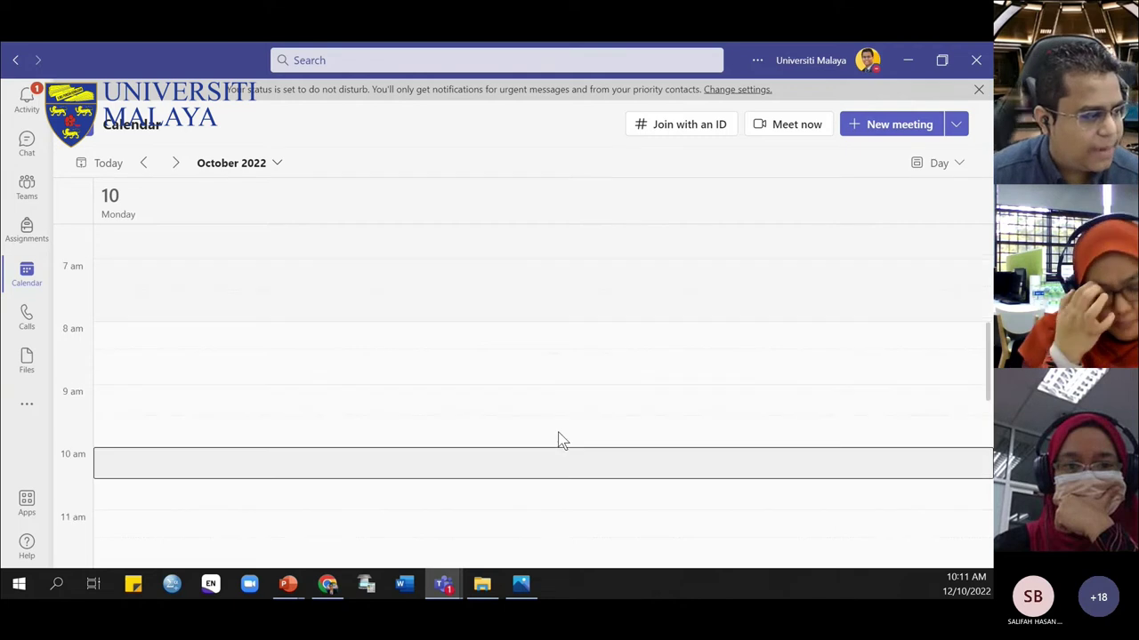
Open the details of the 4 pm meeting on Monday, 10 October 2022
scroll(558, 434, down, 1)
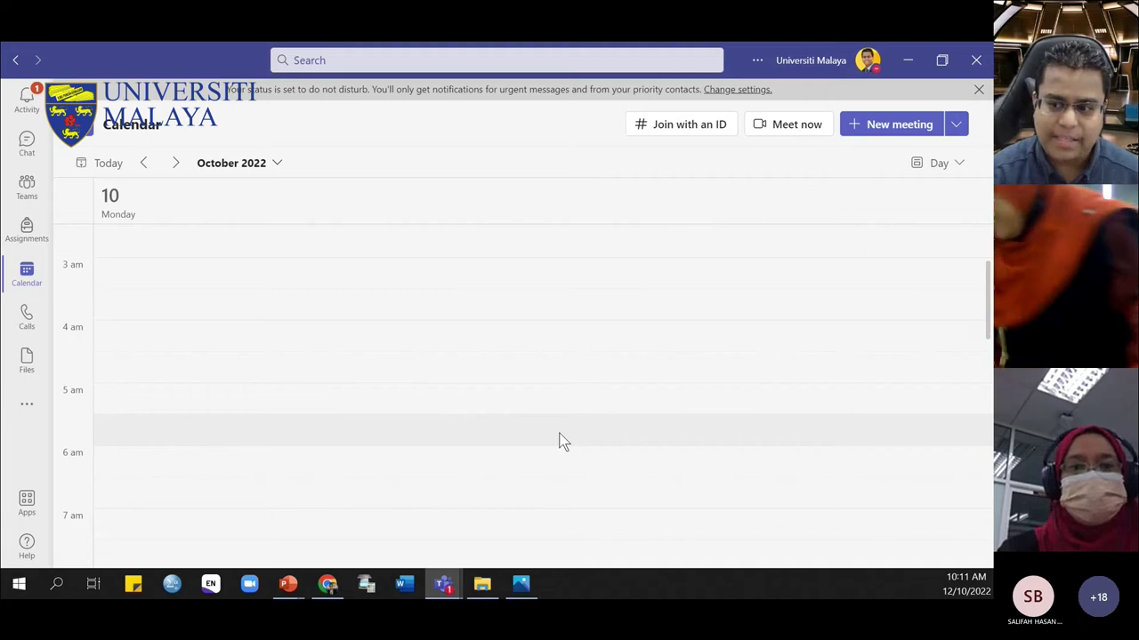
scroll(421, 420, down, 2)
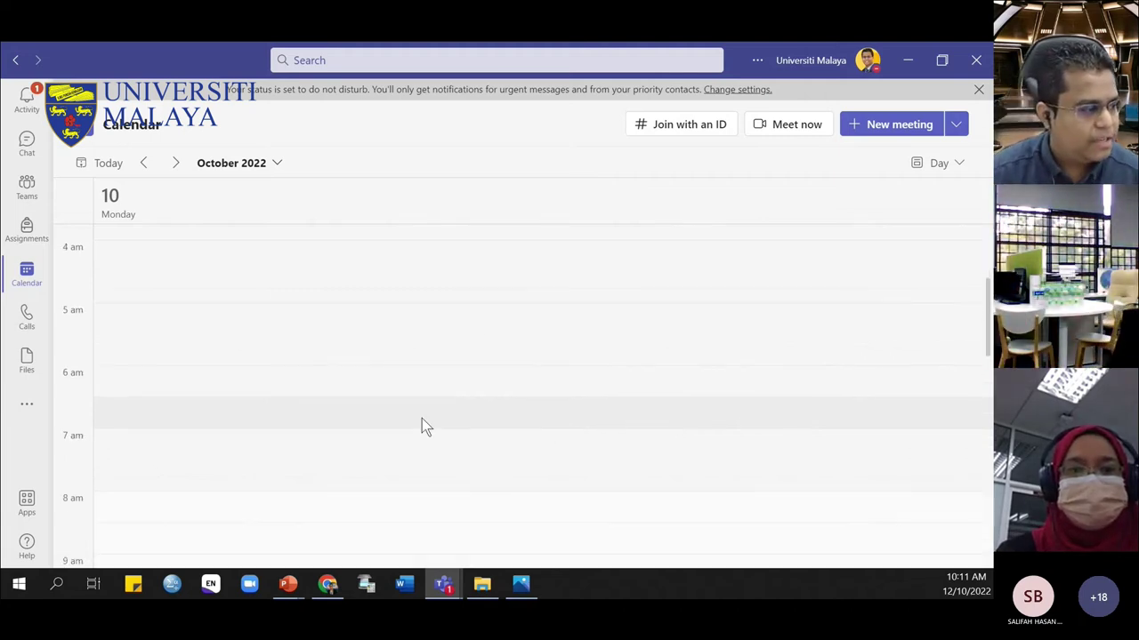
scroll(425, 426, down, 15)
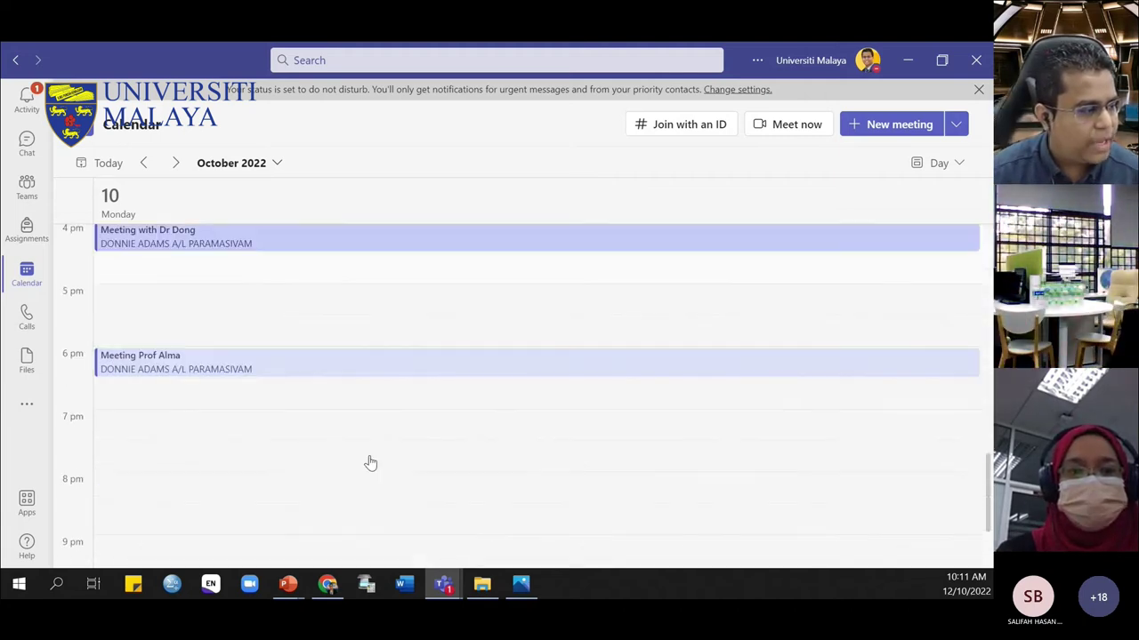
scroll(370, 462, up, 2)
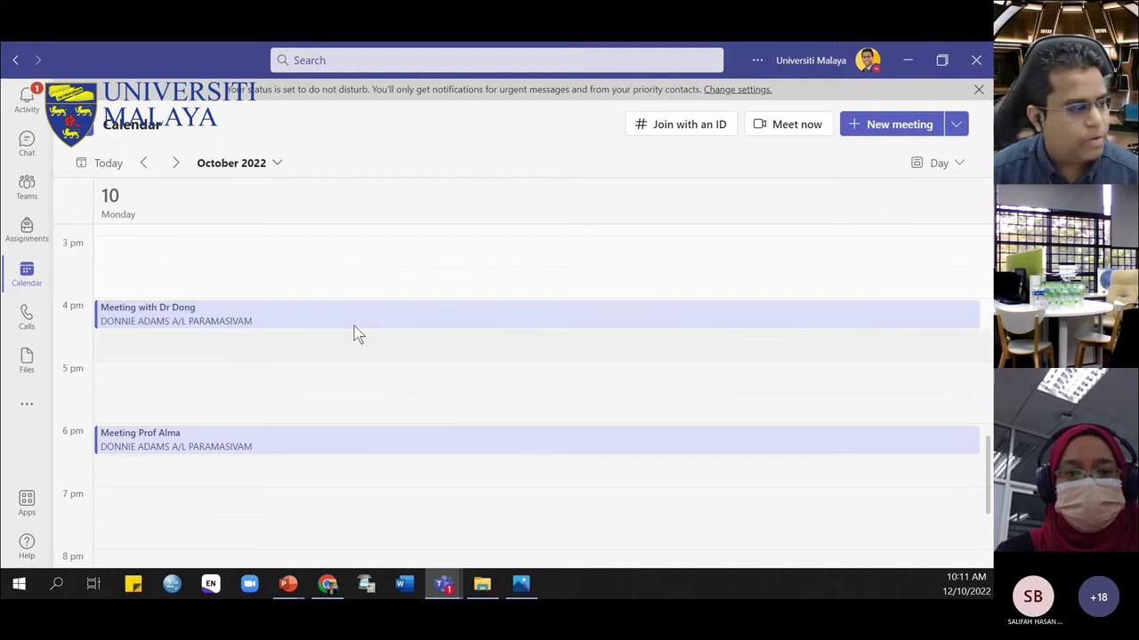
click(352, 328)
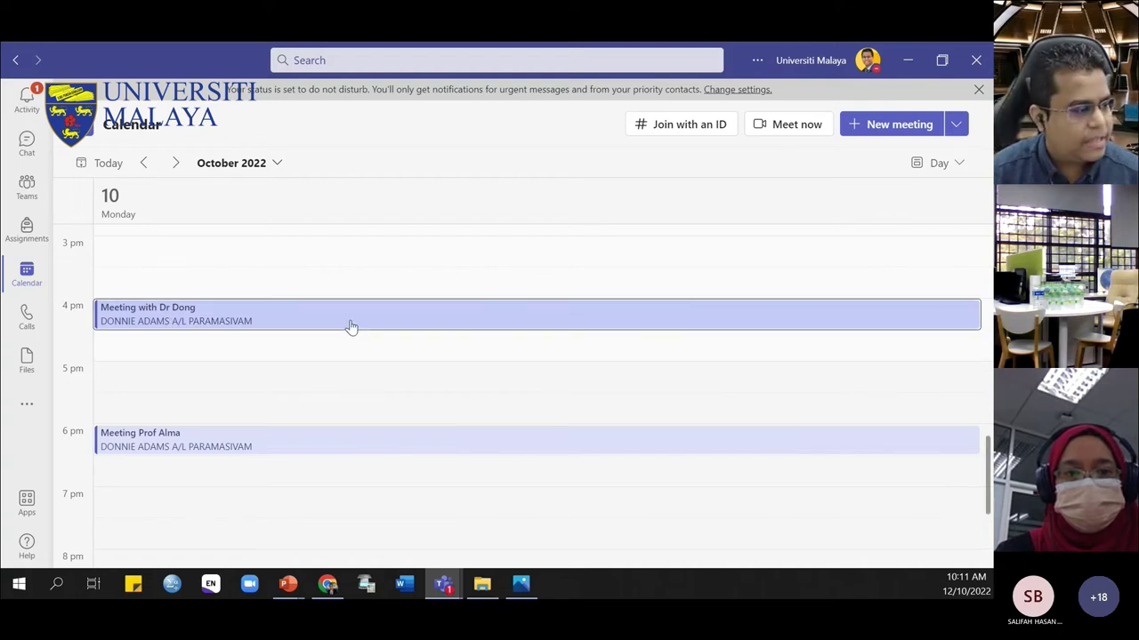
double_click(349, 326)
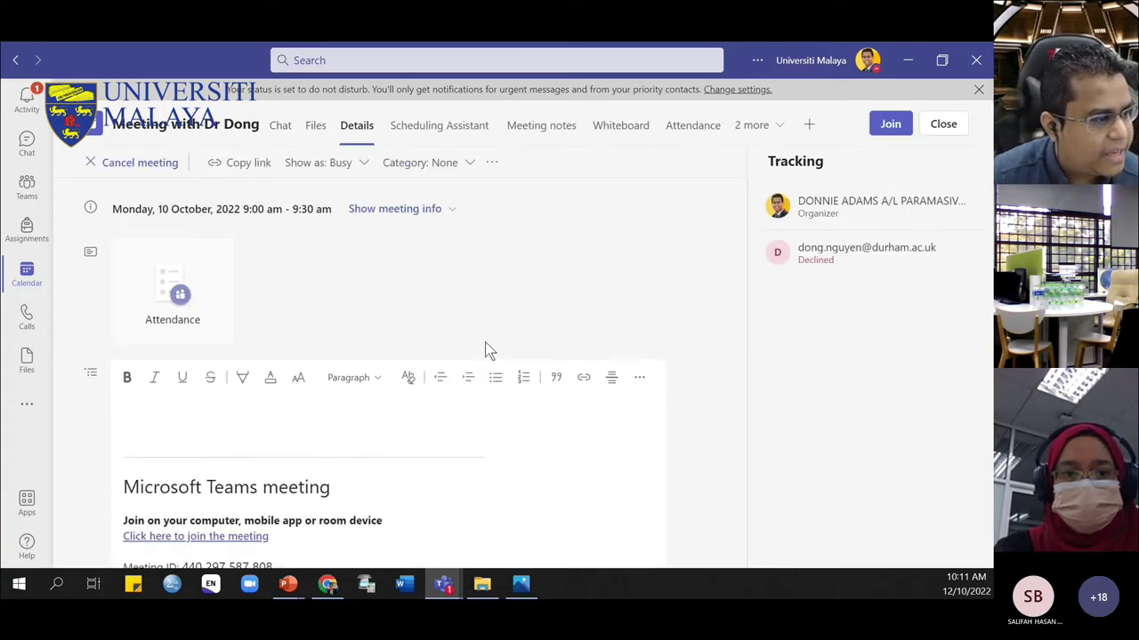
Open the meeting's polls and delete the existing poll "Which of the Teams Feature you like best?"
click(764, 129)
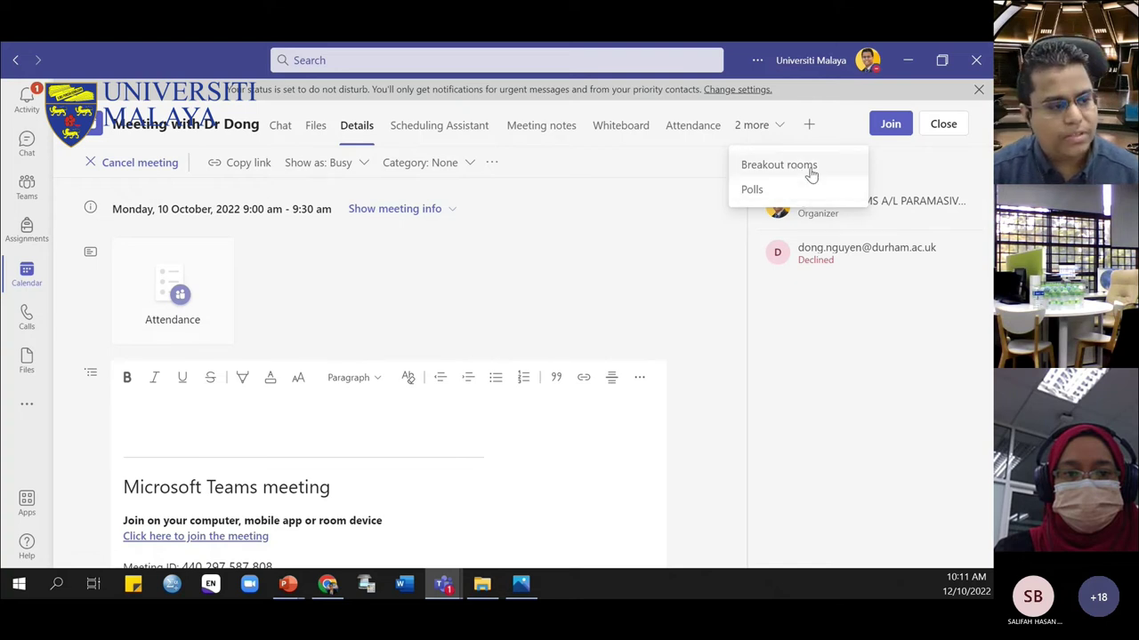
click(755, 192)
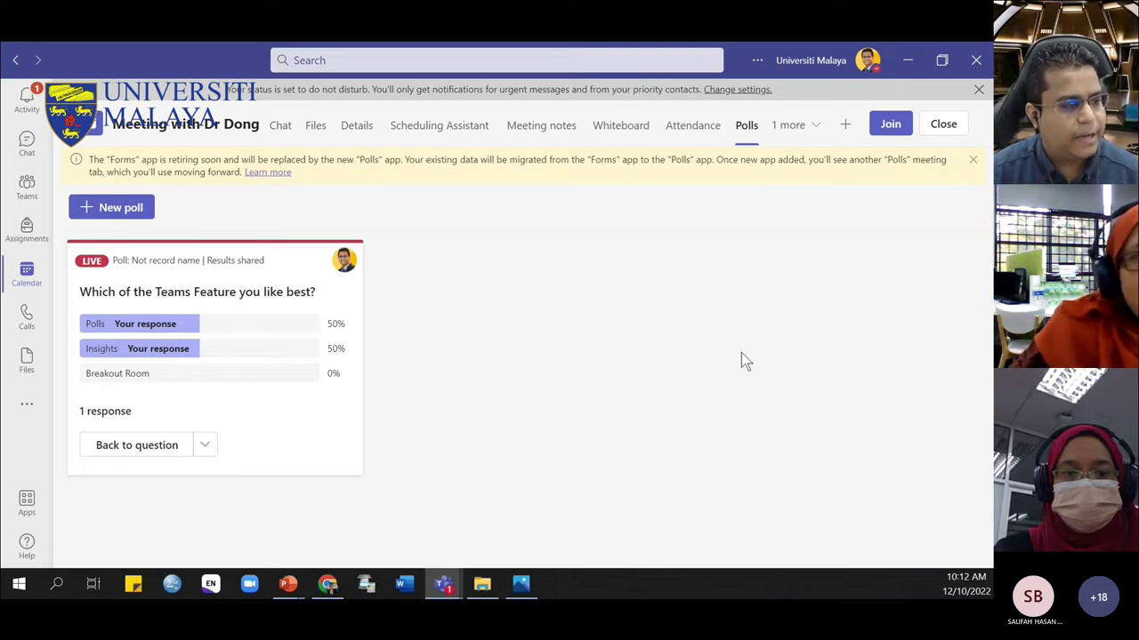
click(205, 445)
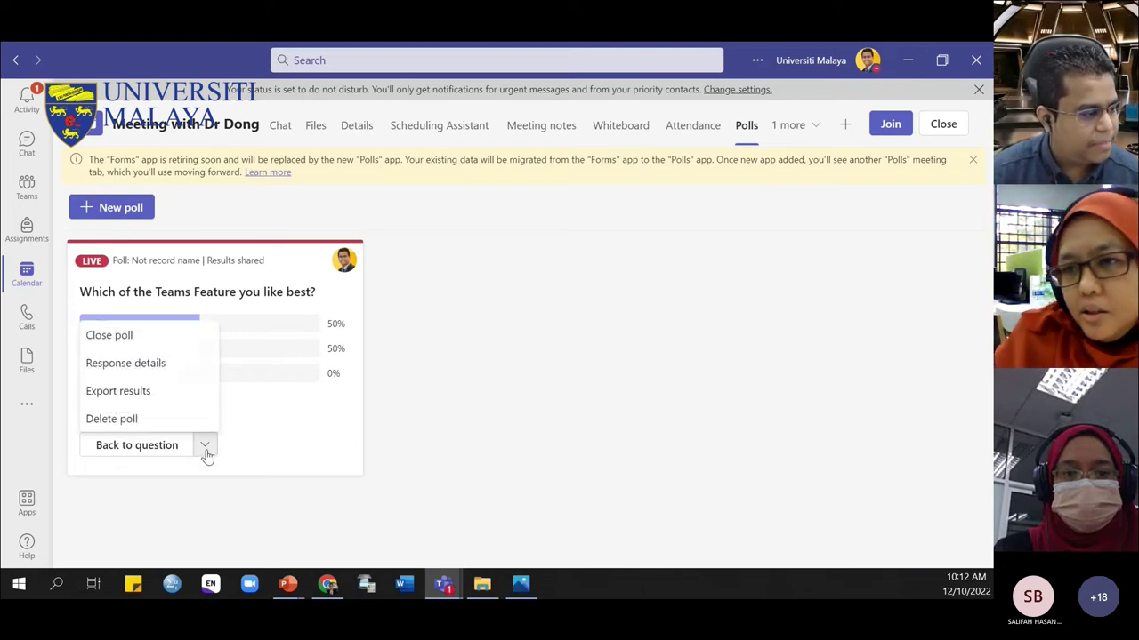
click(111, 418)
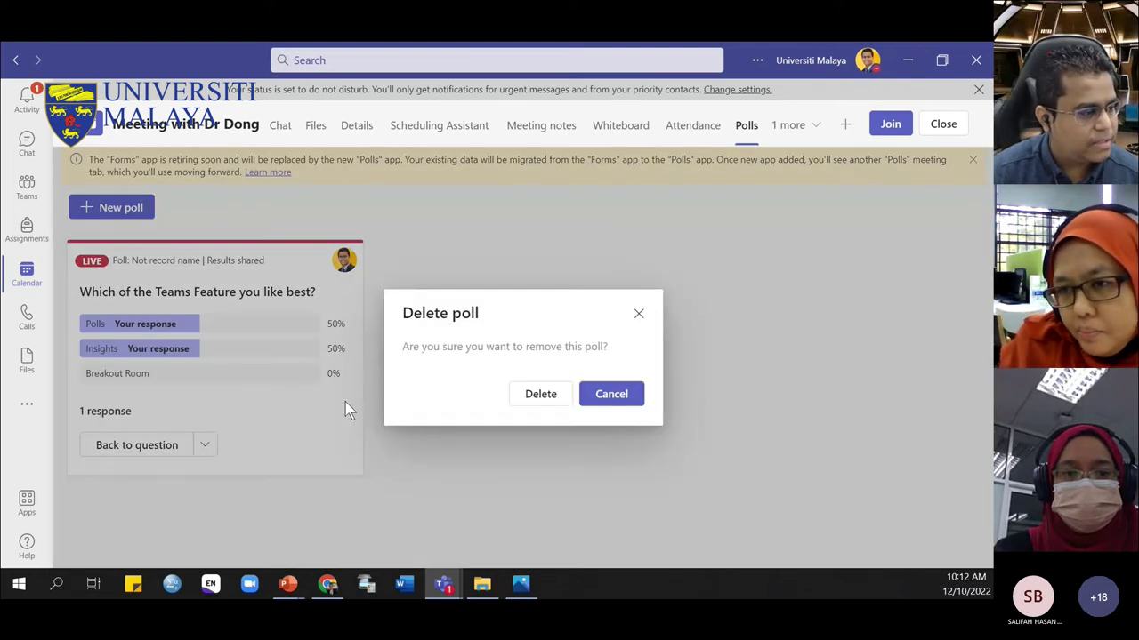
click(555, 398)
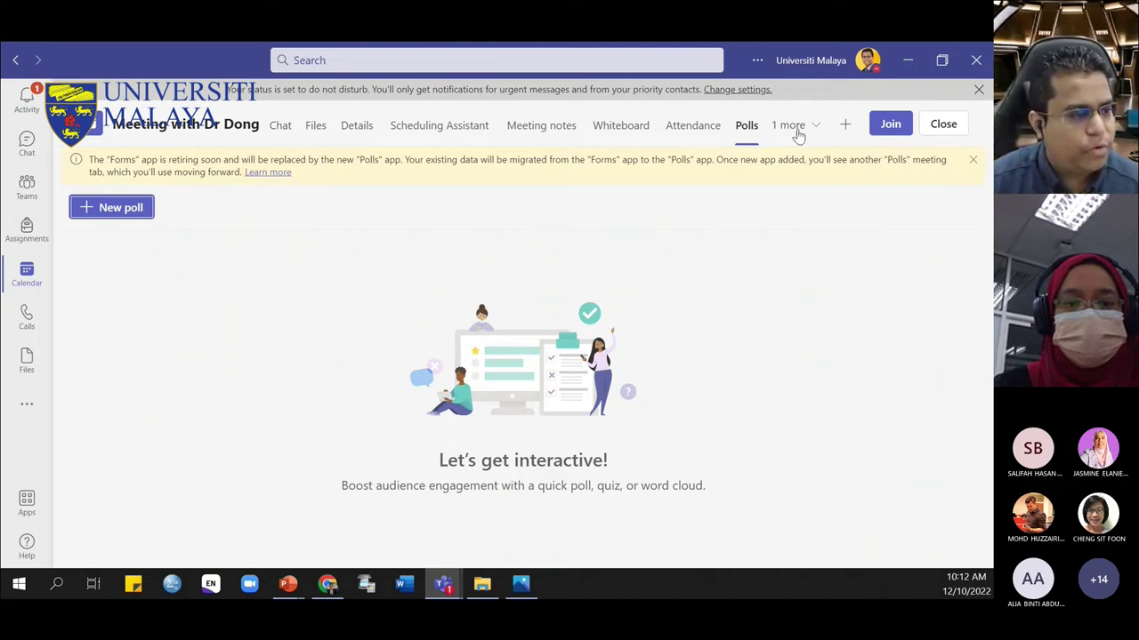
click(743, 131)
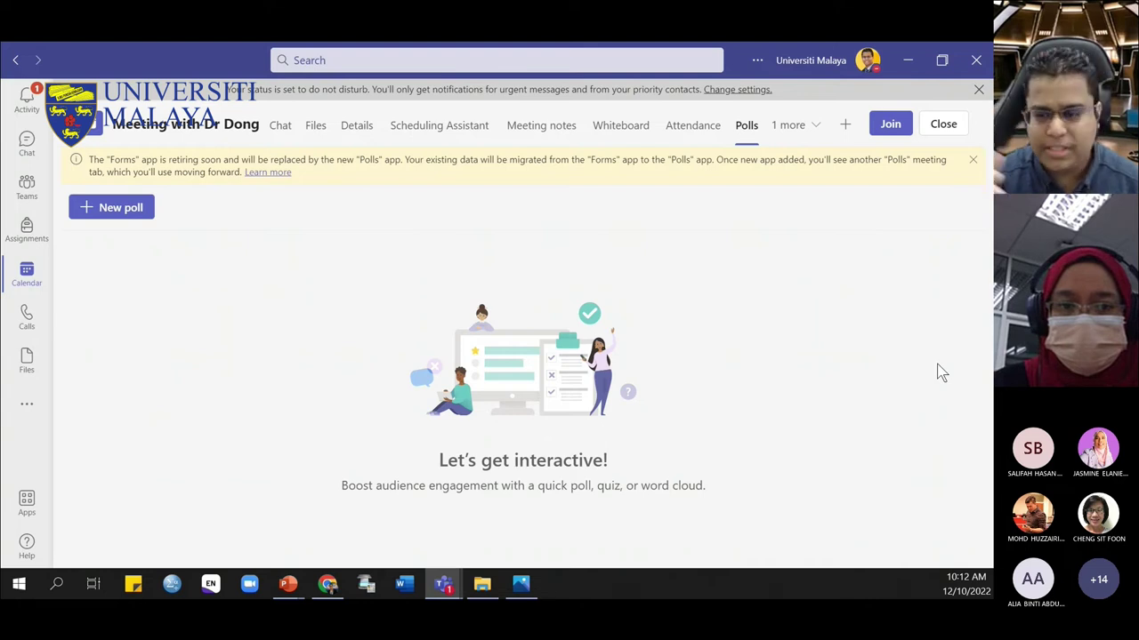
Start a new multiple-choice poll with the question "Which of the feature in Microsoft Teams you like best?"
click(108, 210)
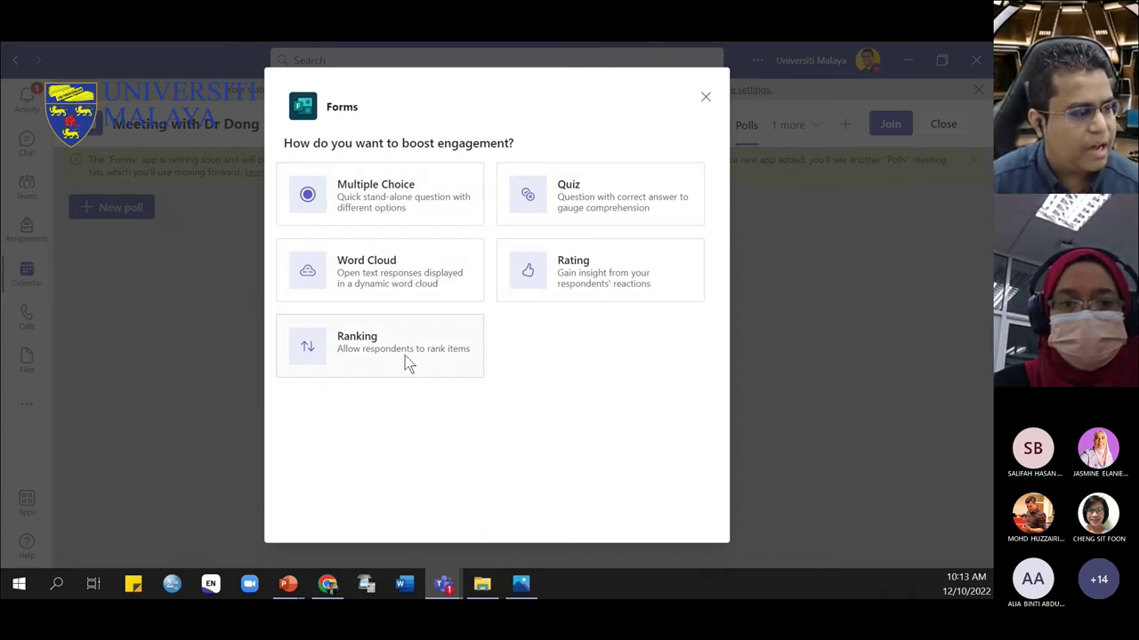
click(365, 213)
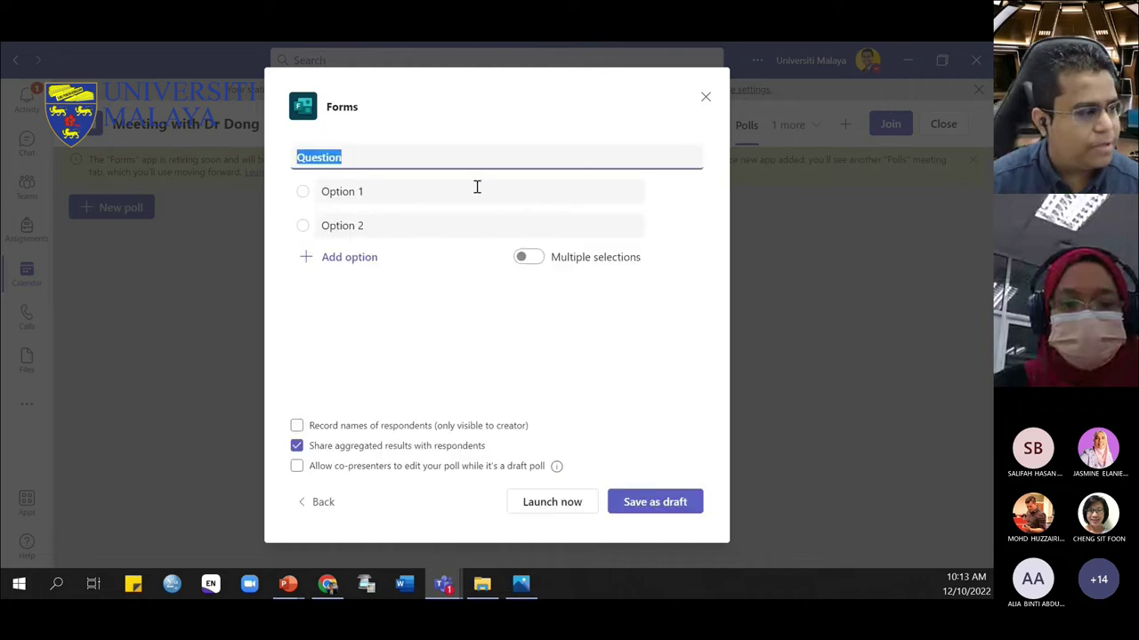
text(Whi)
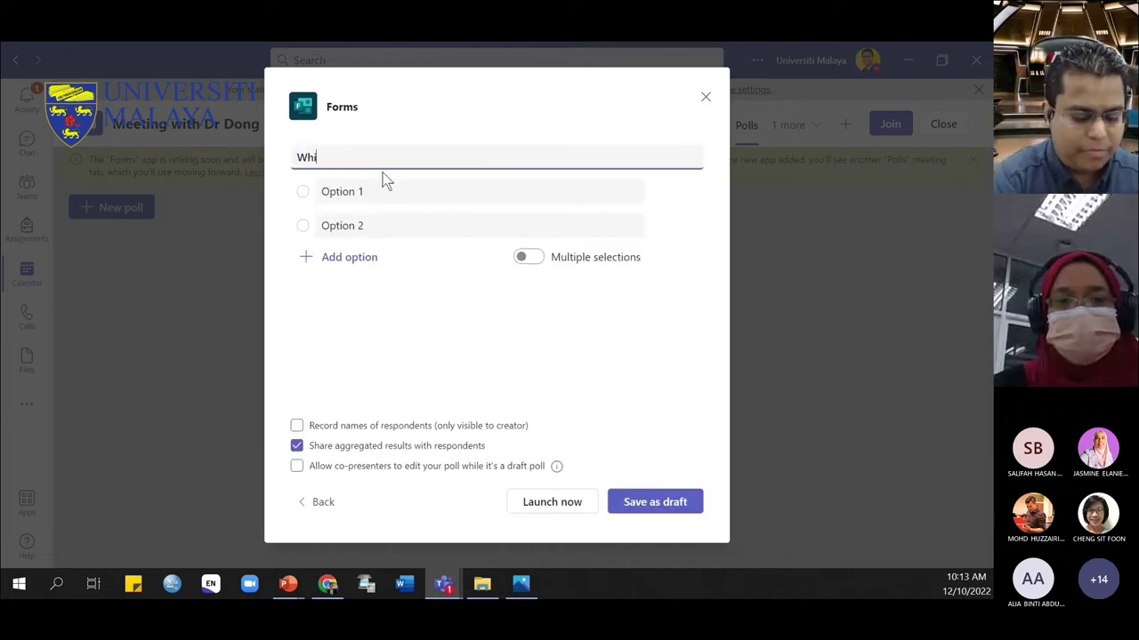
text(ch of t)
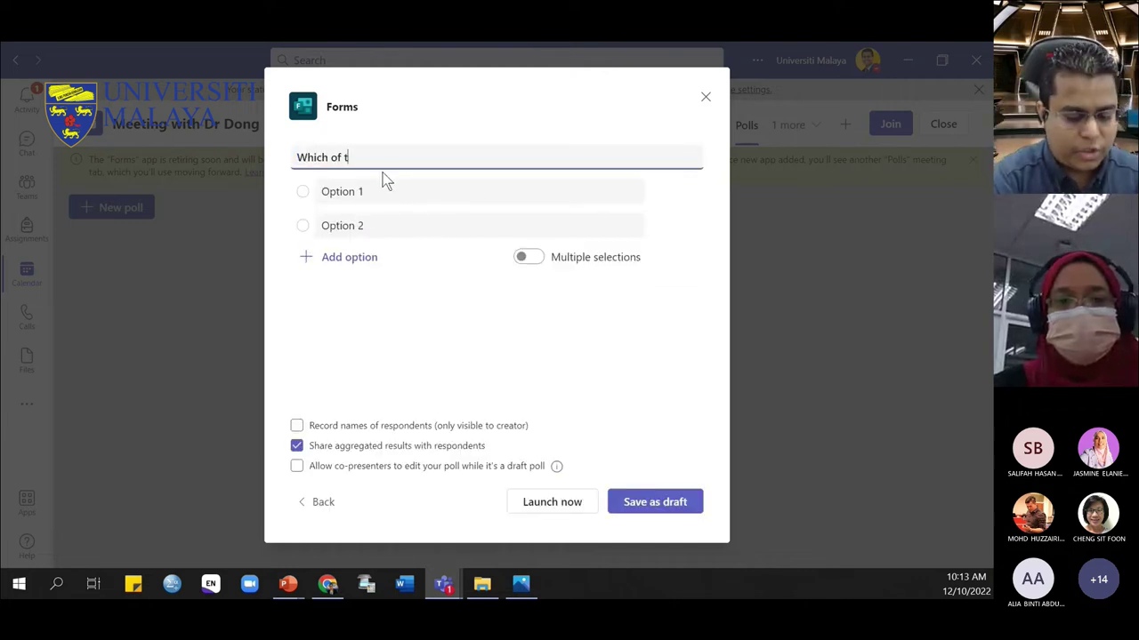
text(he feature in Microsft)
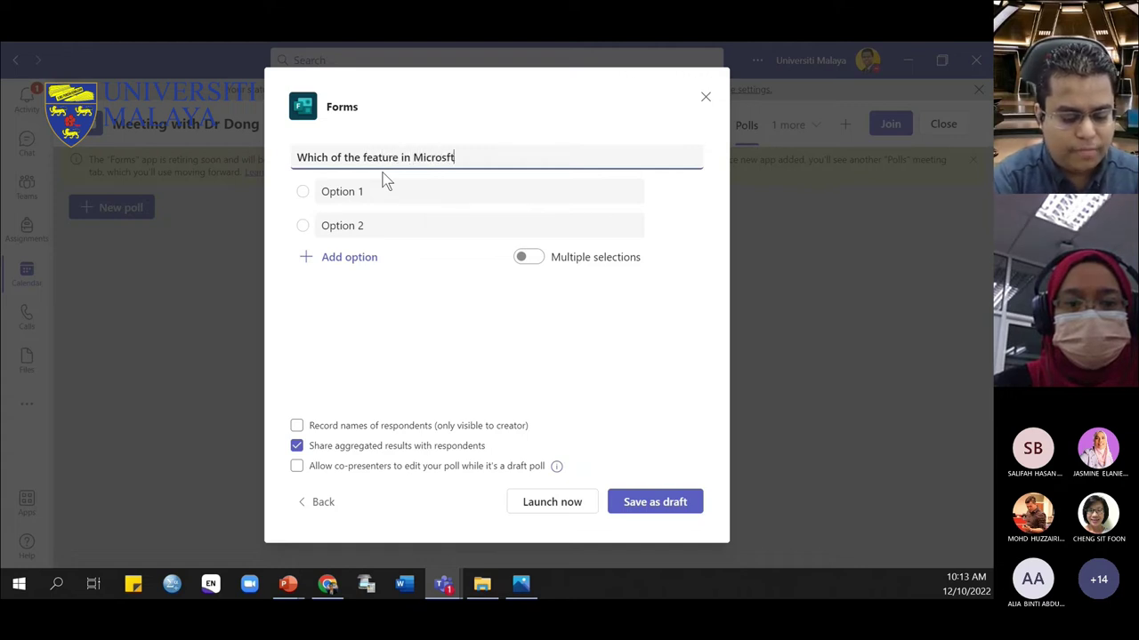
text( Teams you like bes)
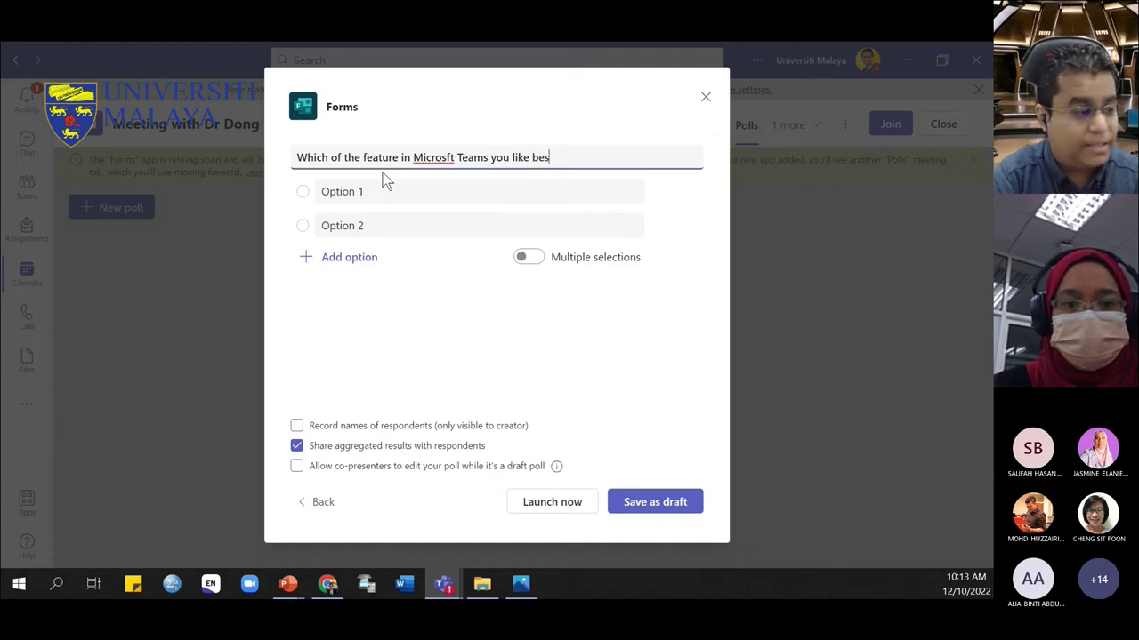
text(t?)
click(447, 158)
text(o)
Give the poll four answer options: Breakout Room, Poll, Meet Now and Calendar
click(402, 181)
text(Breakout R)
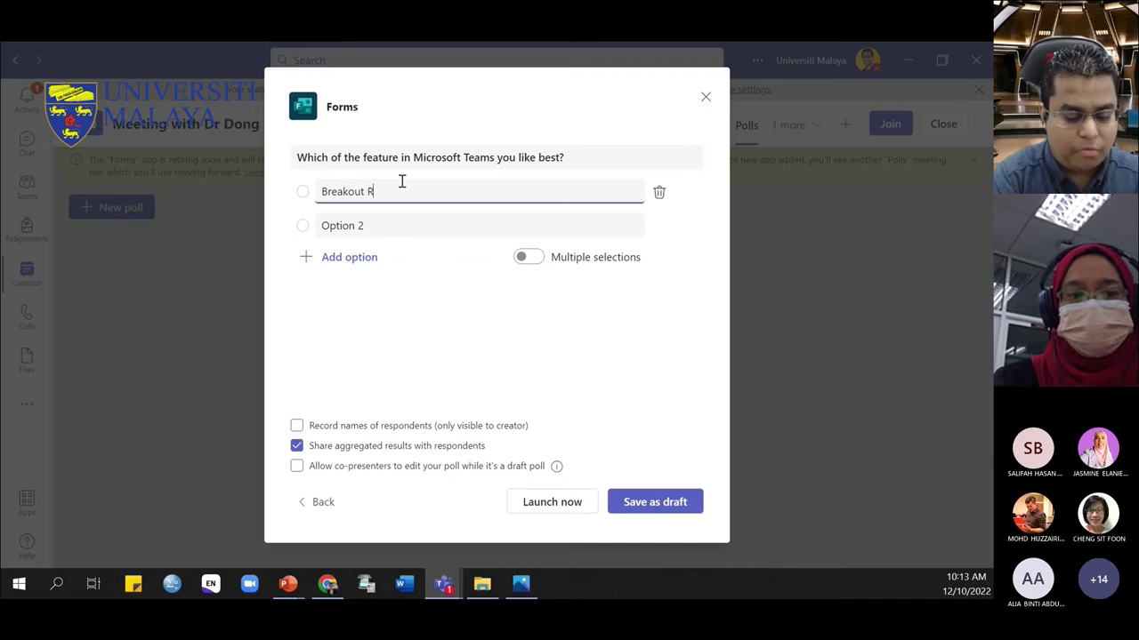
text(oom)
key(Tab)
text(Poll)
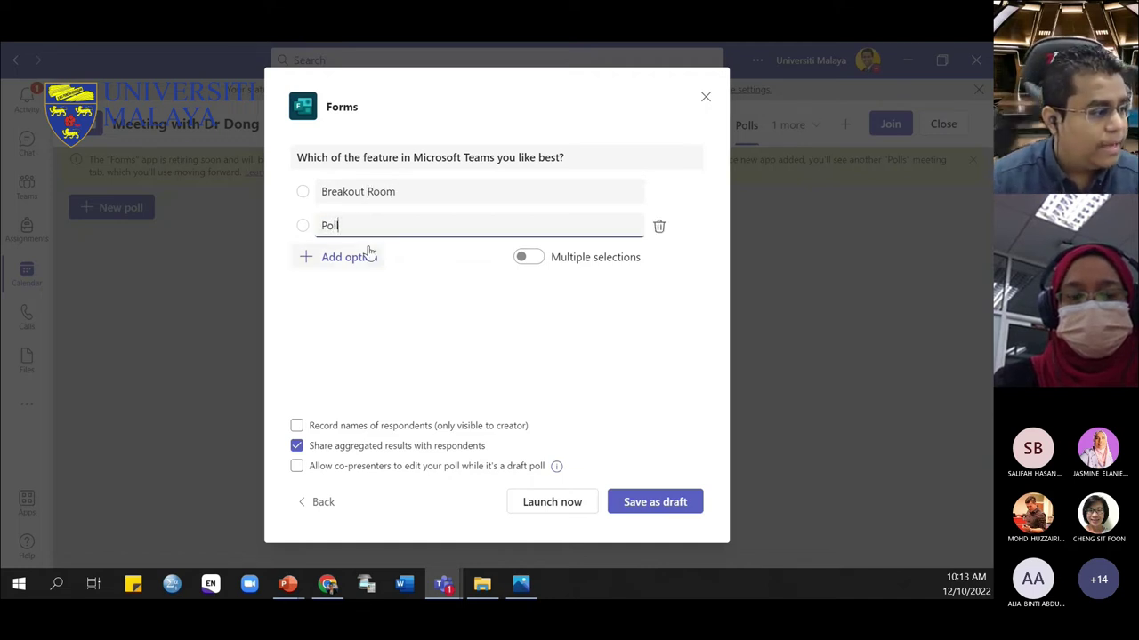
click(369, 256)
text(M)
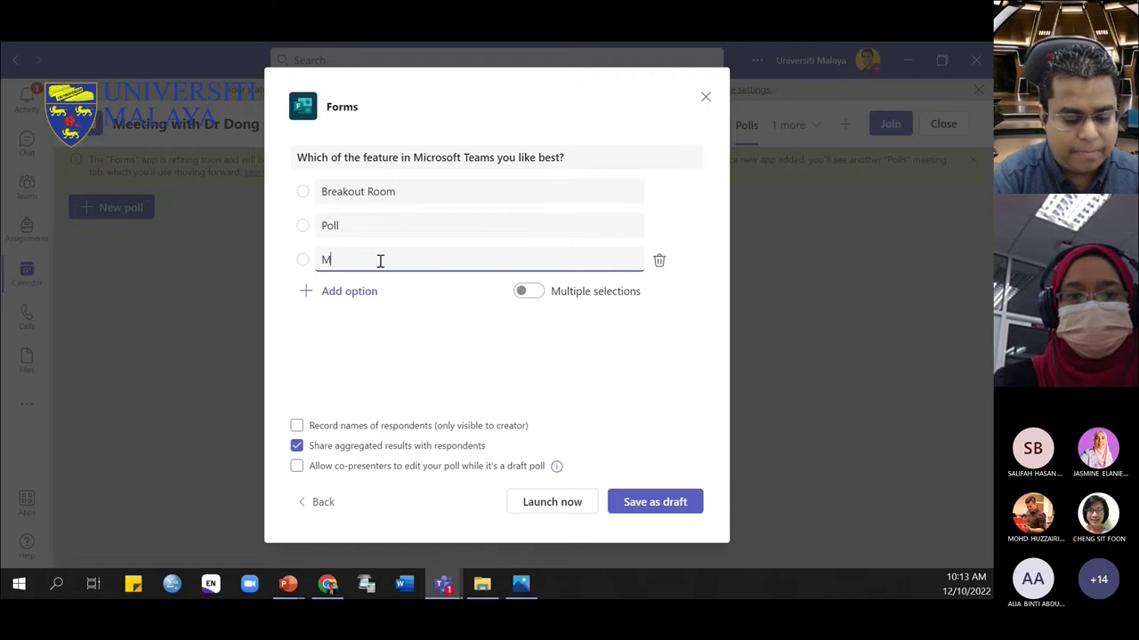
text(eet Now)
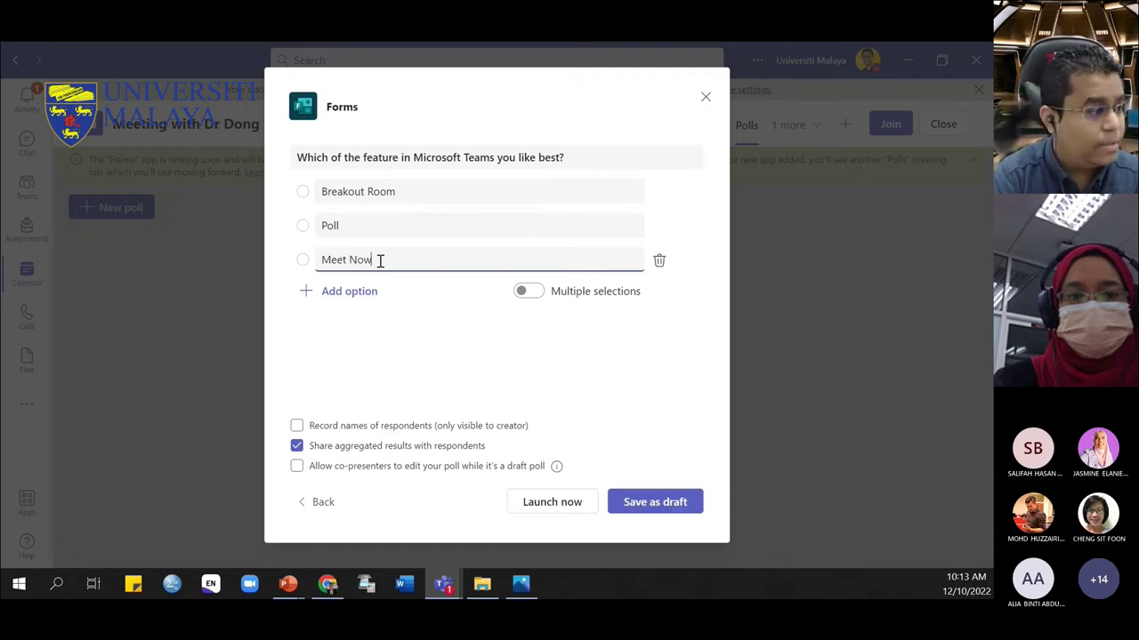
click(346, 299)
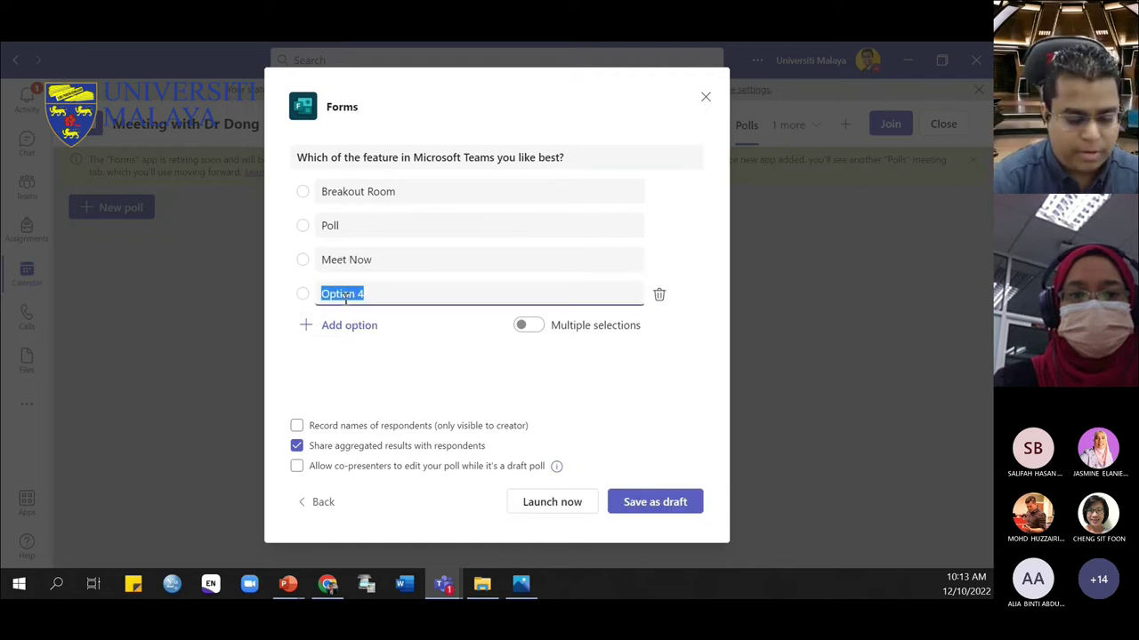
text(Calendar)
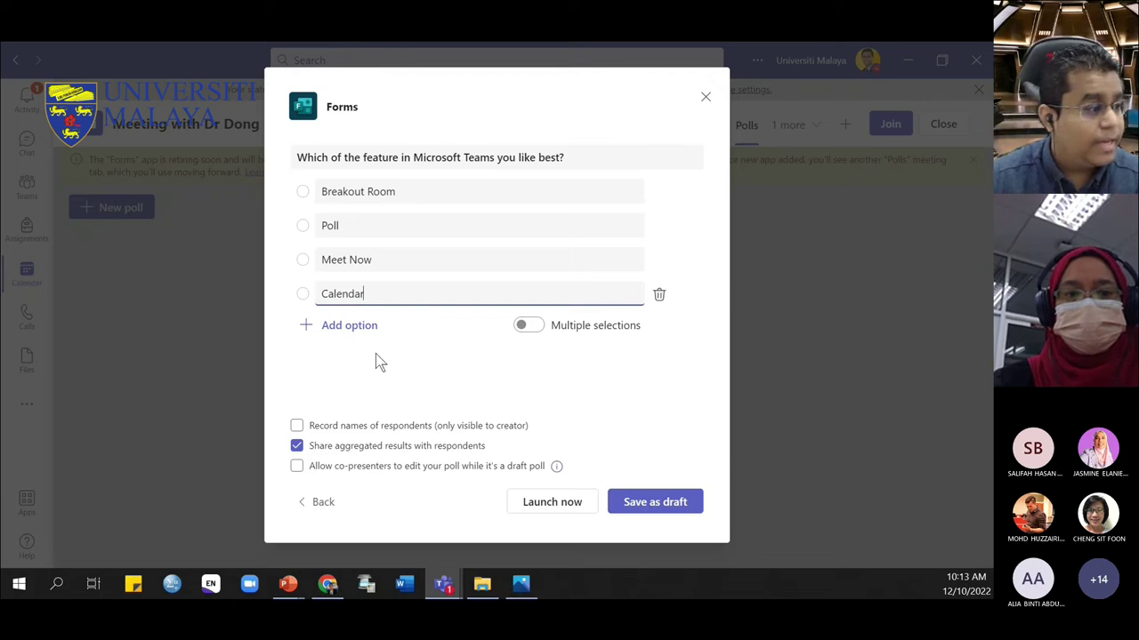
Allow multiple selections in the poll and launch it immediately
click(531, 330)
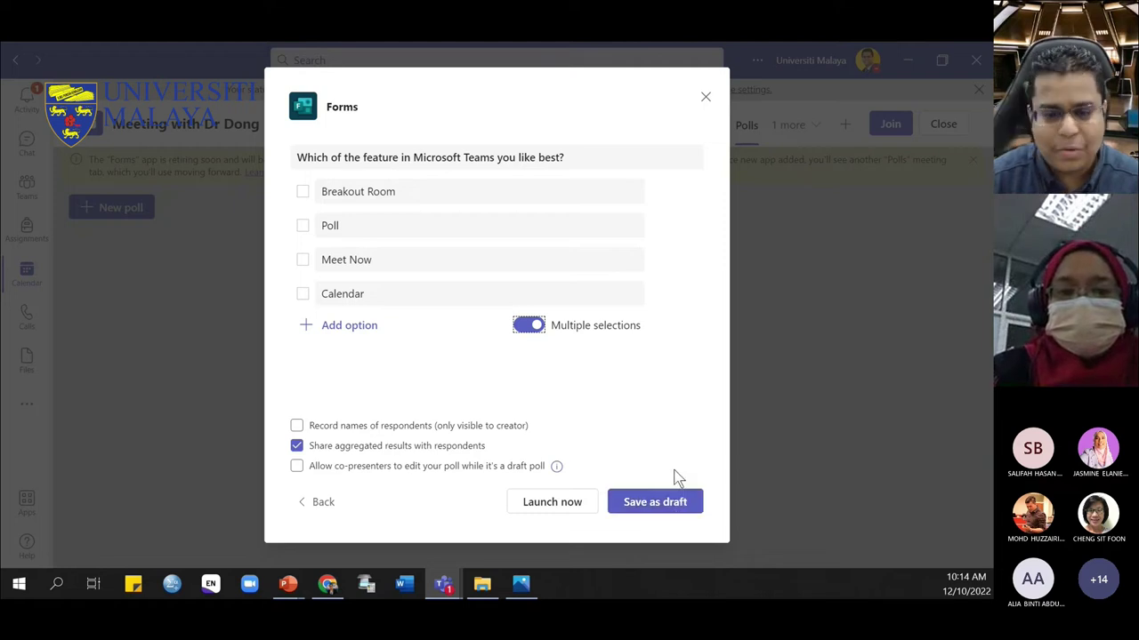
click(558, 508)
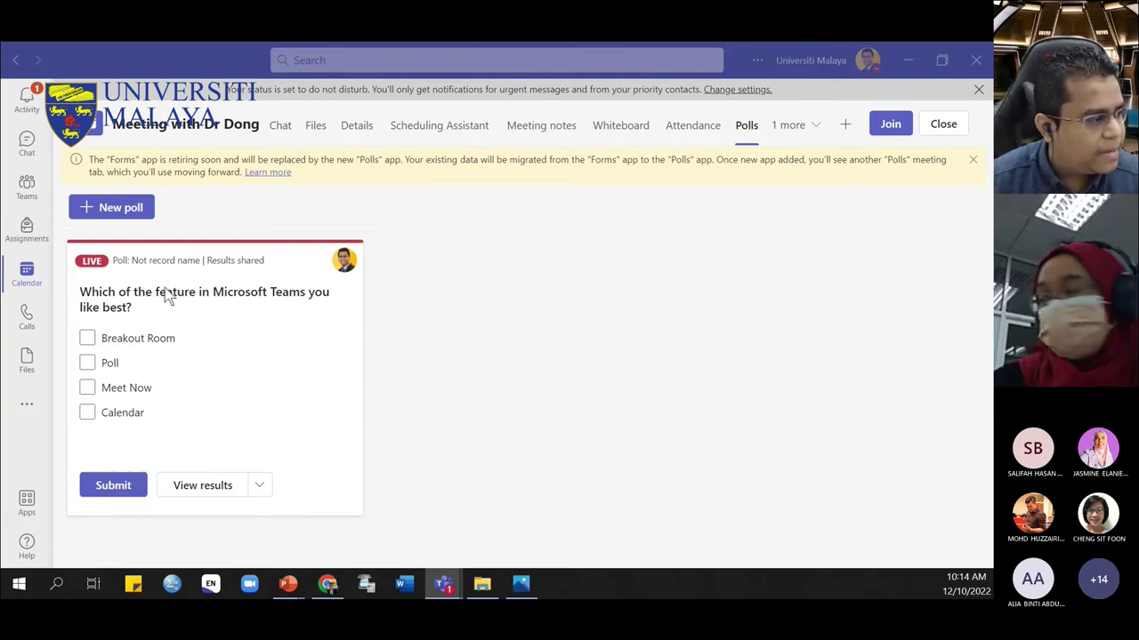
Select and clear the Calendar answer in the launched poll without submitting, and close the meeting
click(157, 407)
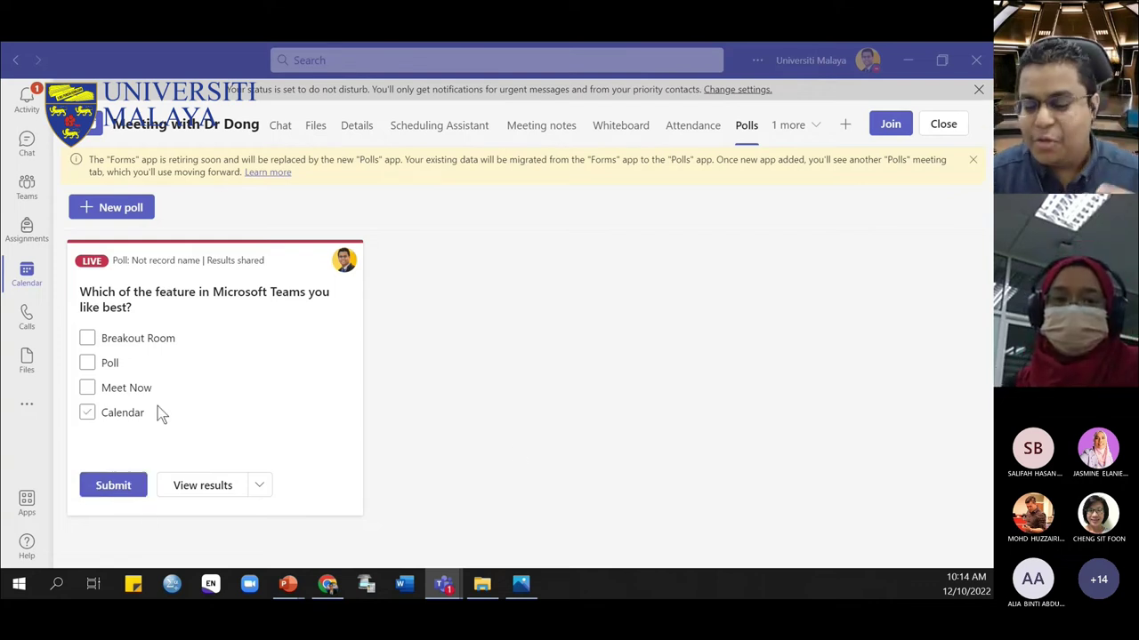
click(195, 413)
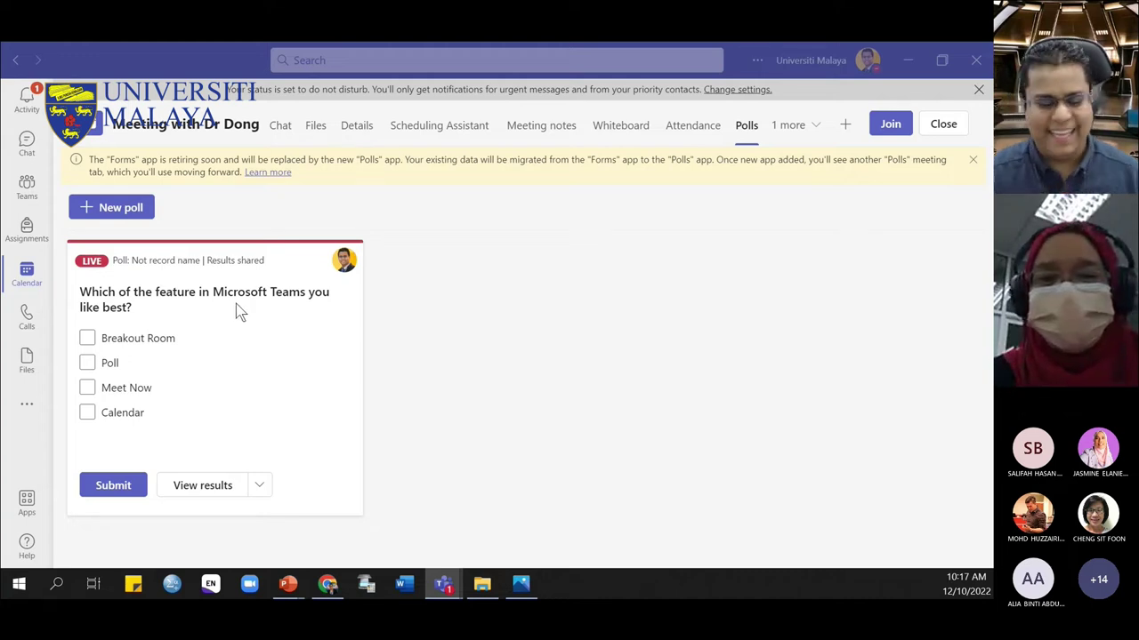
click(945, 130)
click(945, 130)
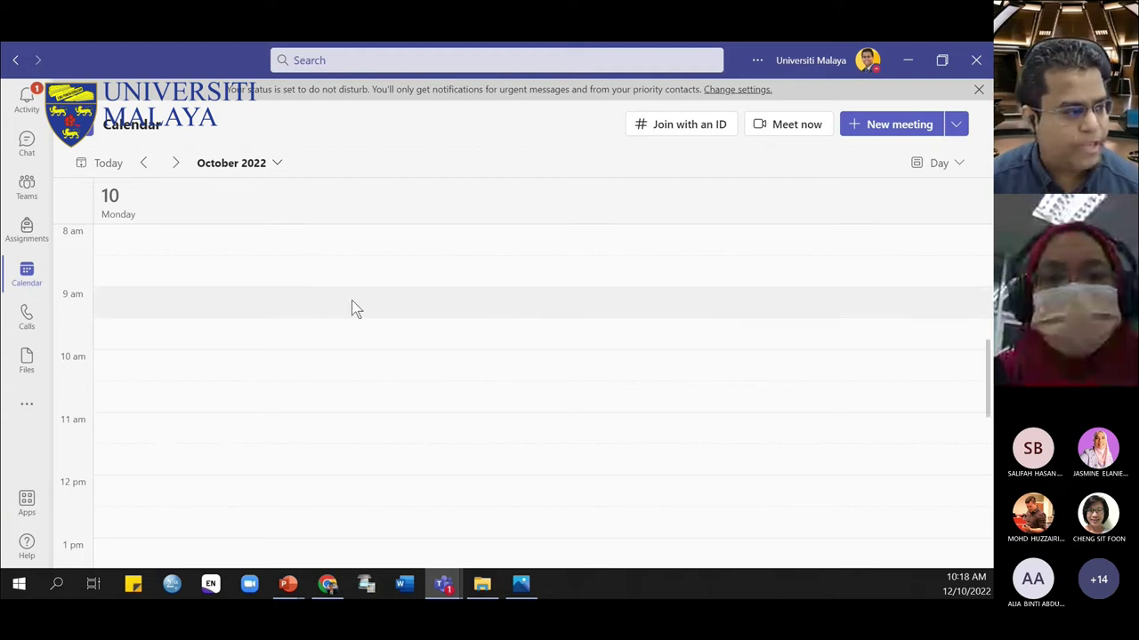
Reopen the 4 pm meeting on Monday, 10 October 2022, go to its polls and browse the suggested polls
scroll(343, 410, up, 6)
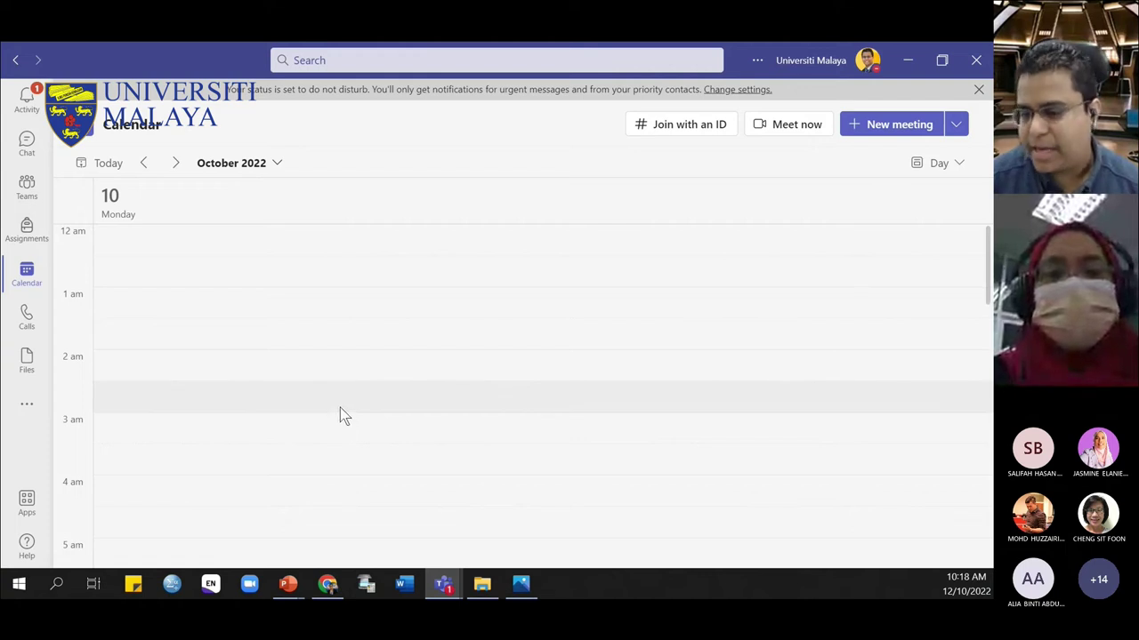
scroll(340, 414, down, 7)
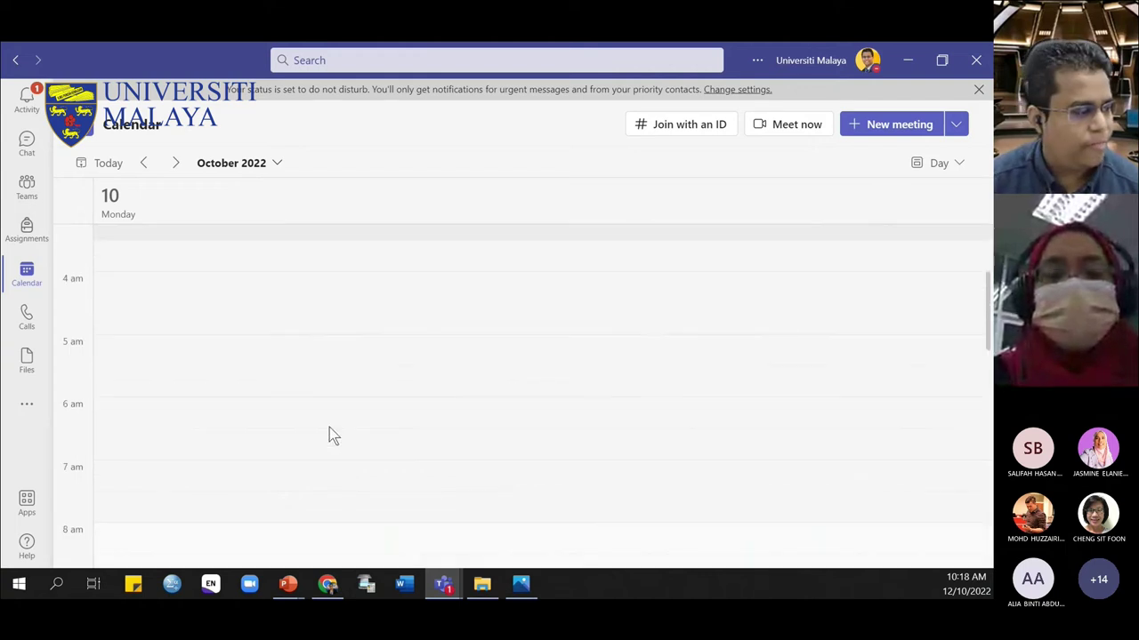
scroll(327, 463, down, 3)
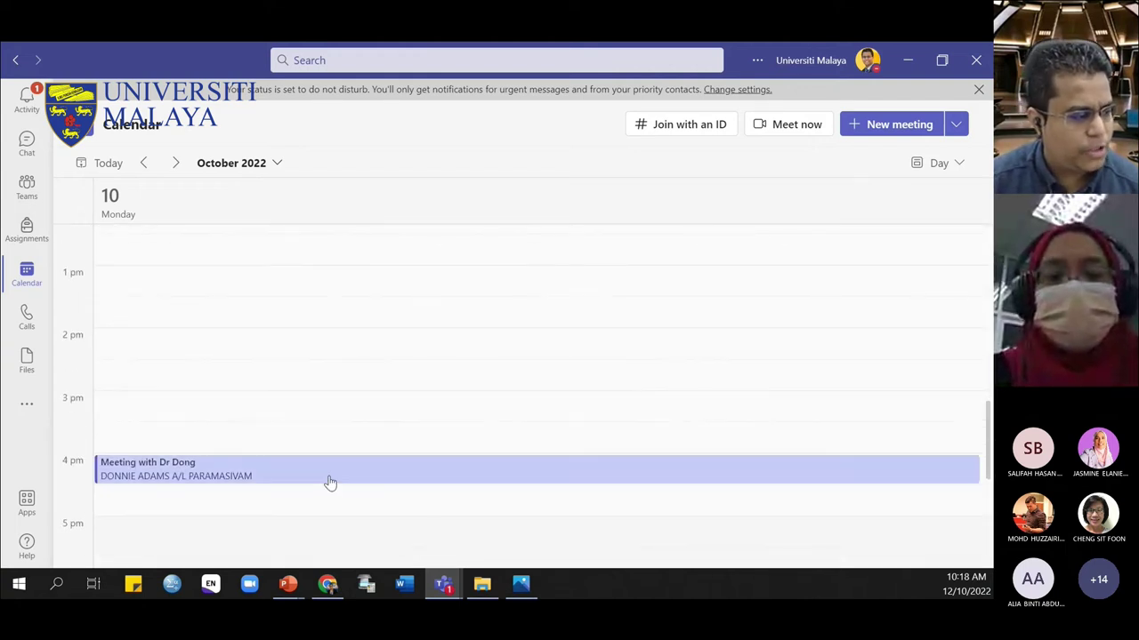
double_click(329, 482)
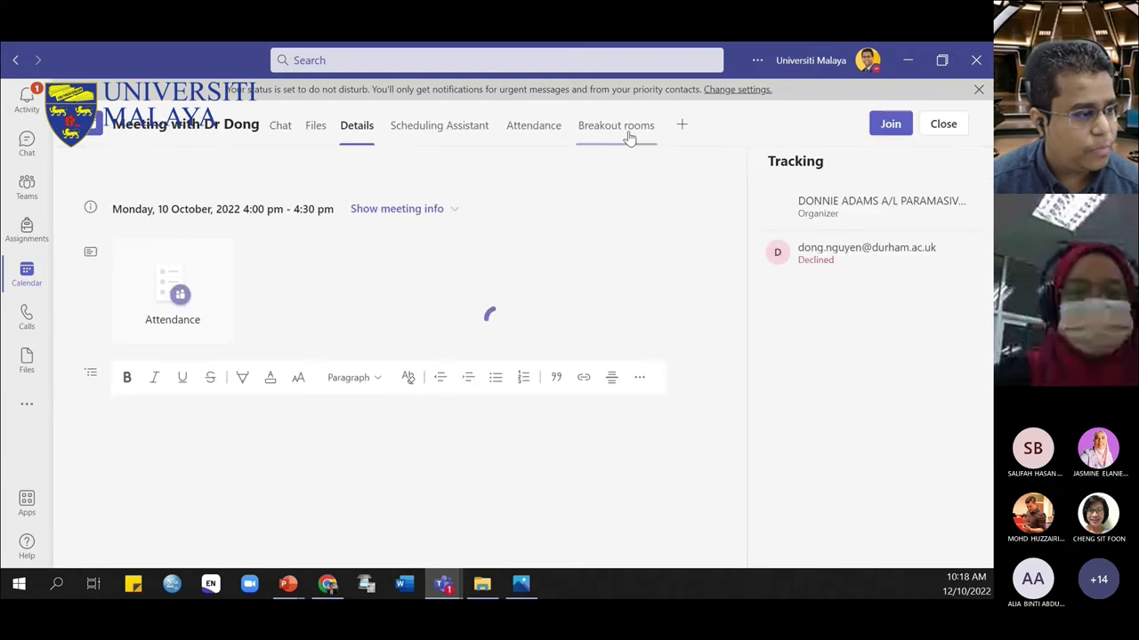
click(689, 131)
click(748, 135)
click(763, 192)
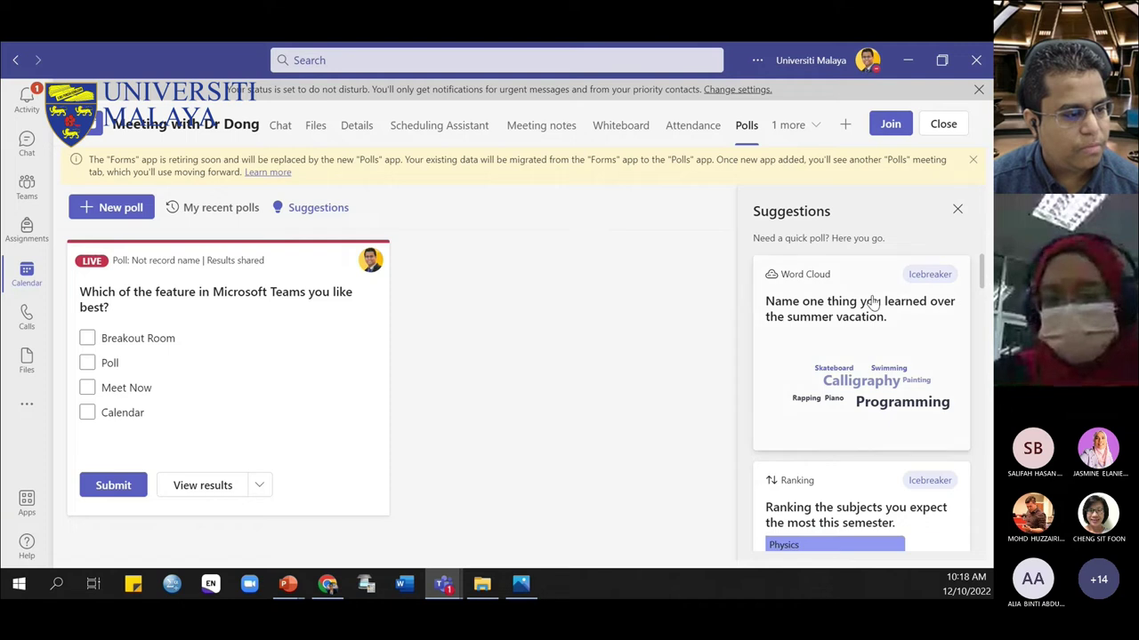
drag(983, 274, 982, 319)
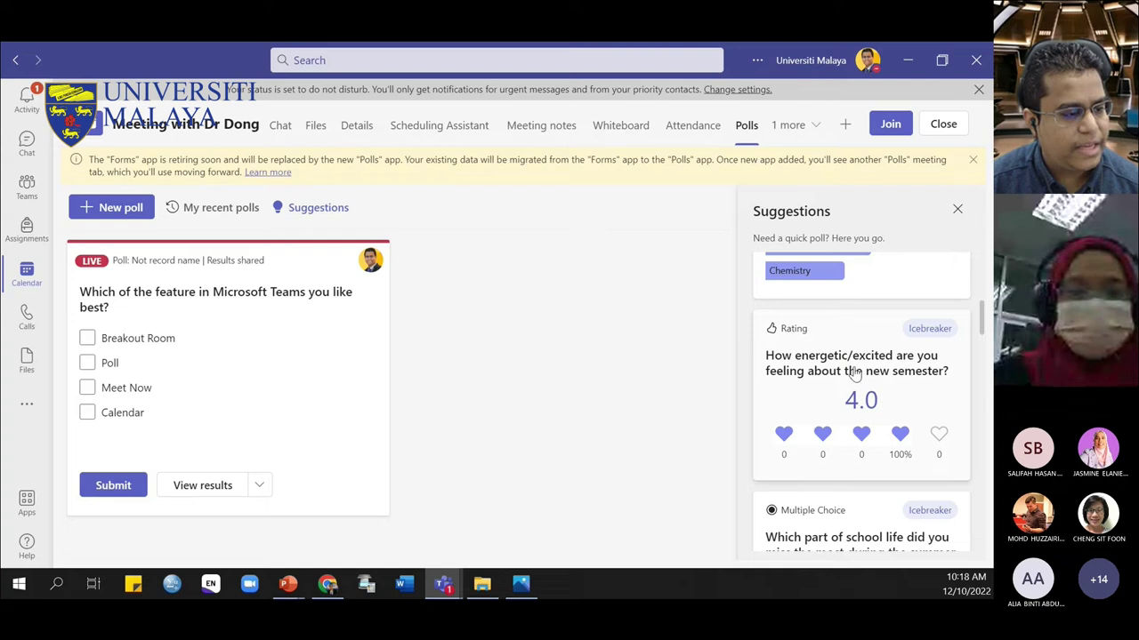
Look through the suggested icebreaker polls, including the rating, multiple-choice and word cloud examples, and close the meeting
scroll(893, 492, down, 5)
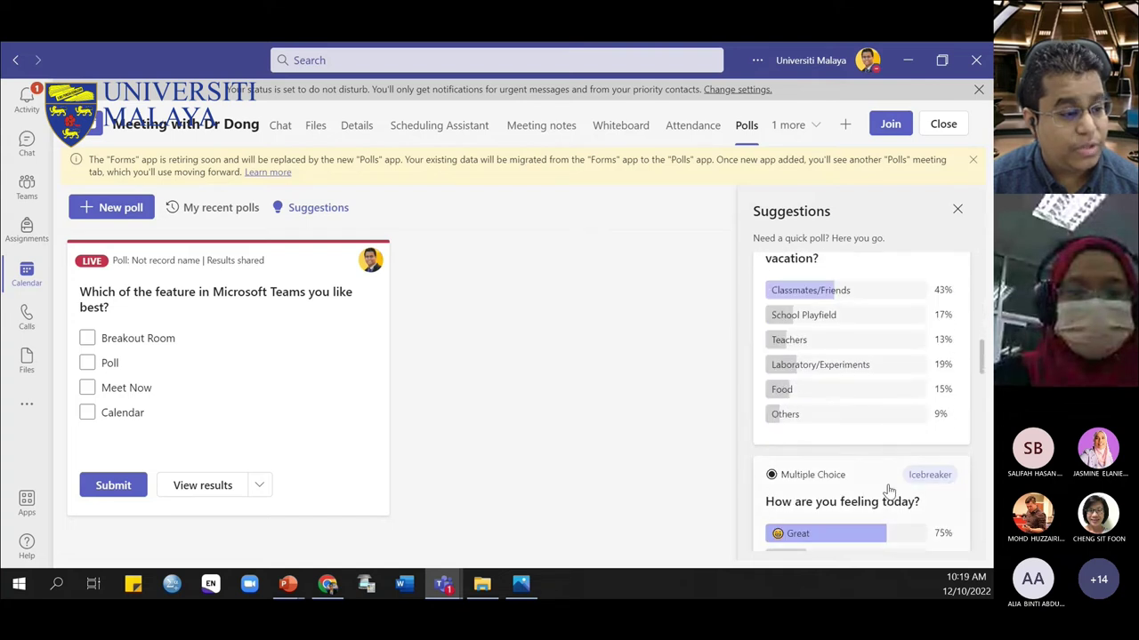
scroll(881, 474, up, 2)
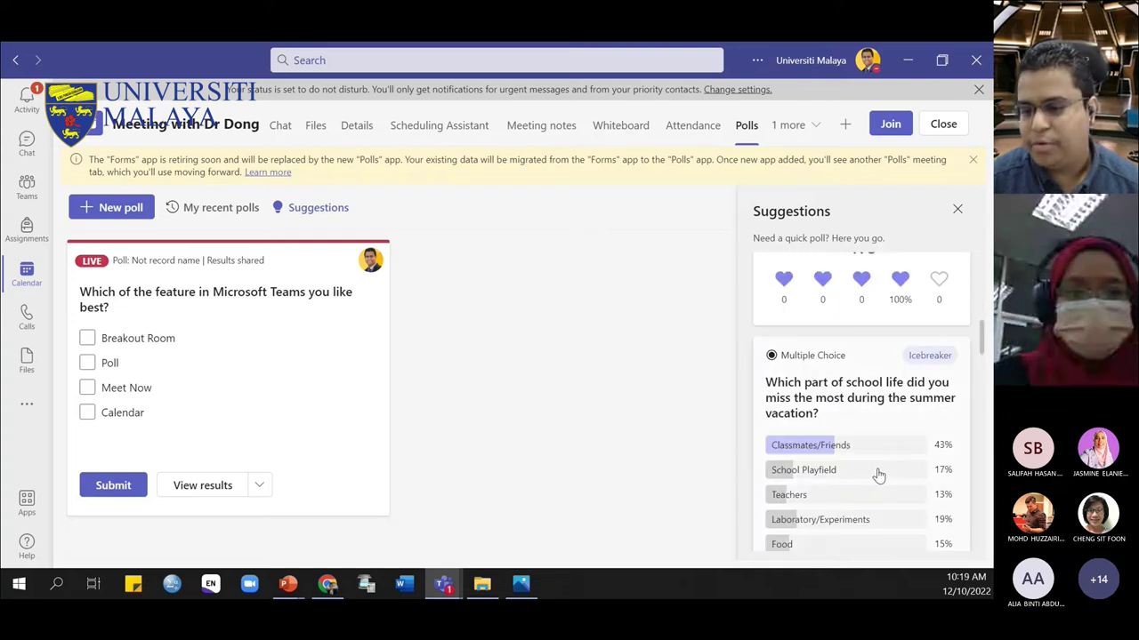
scroll(876, 474, down, 1)
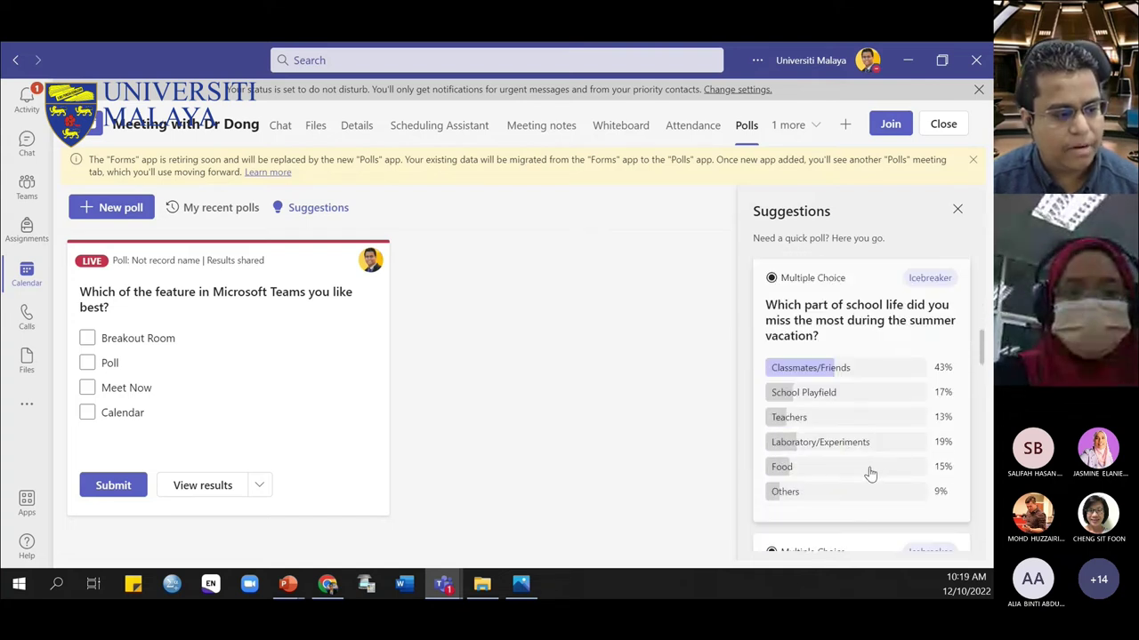
scroll(854, 528, down, 5)
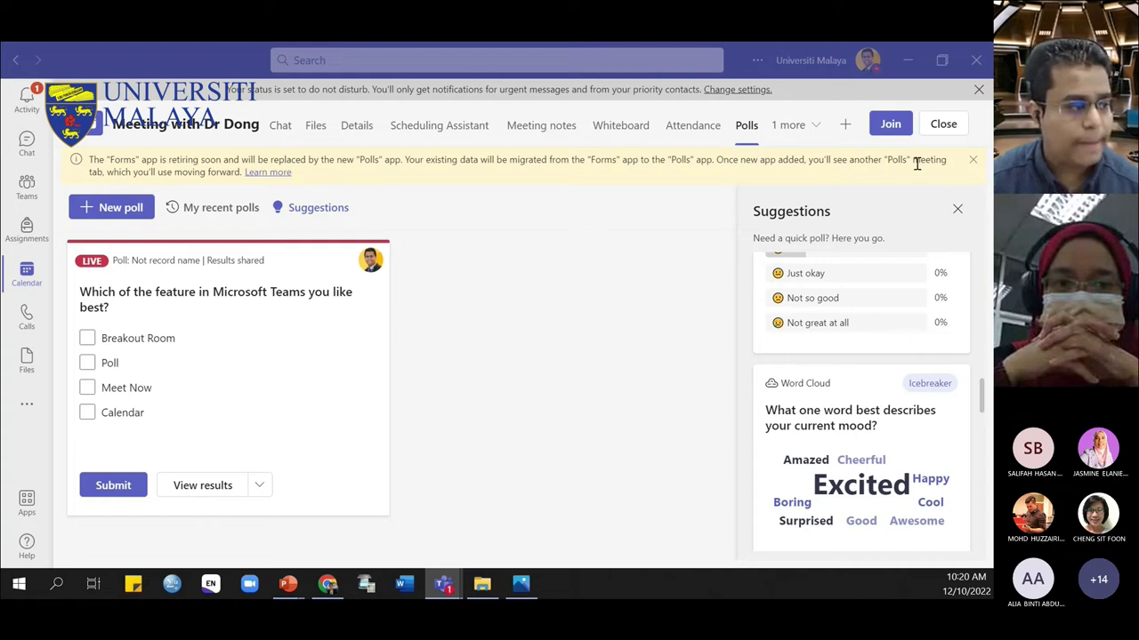
click(943, 123)
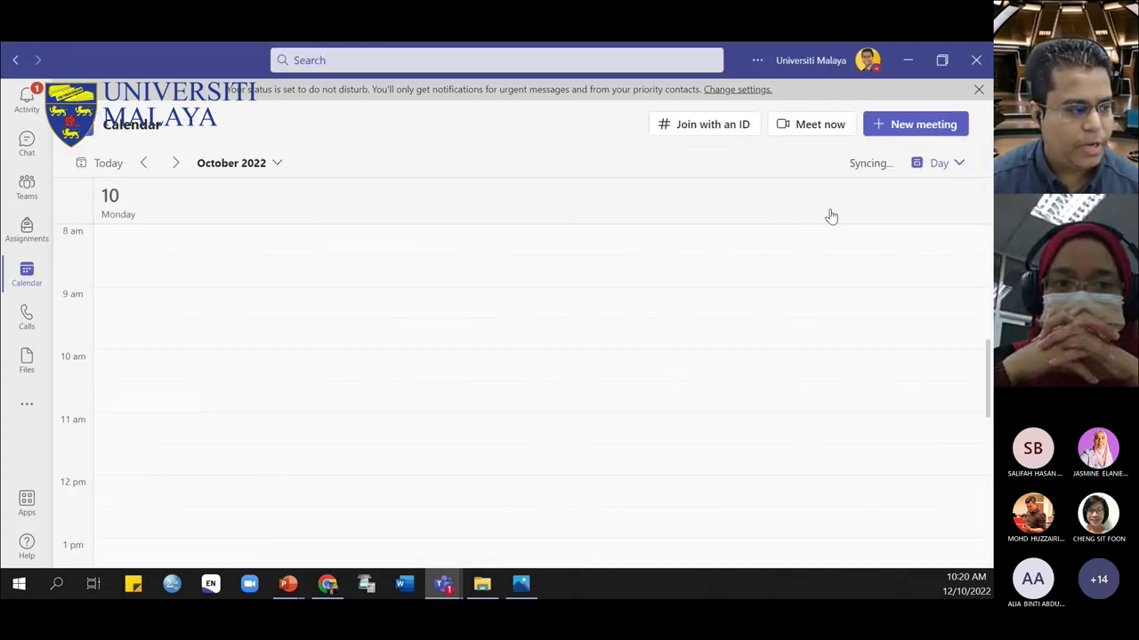
Reopen the 4 pm meeting on Monday, 10 October 2022 to review its Polls page, and close the meeting
scroll(468, 472, up, 5)
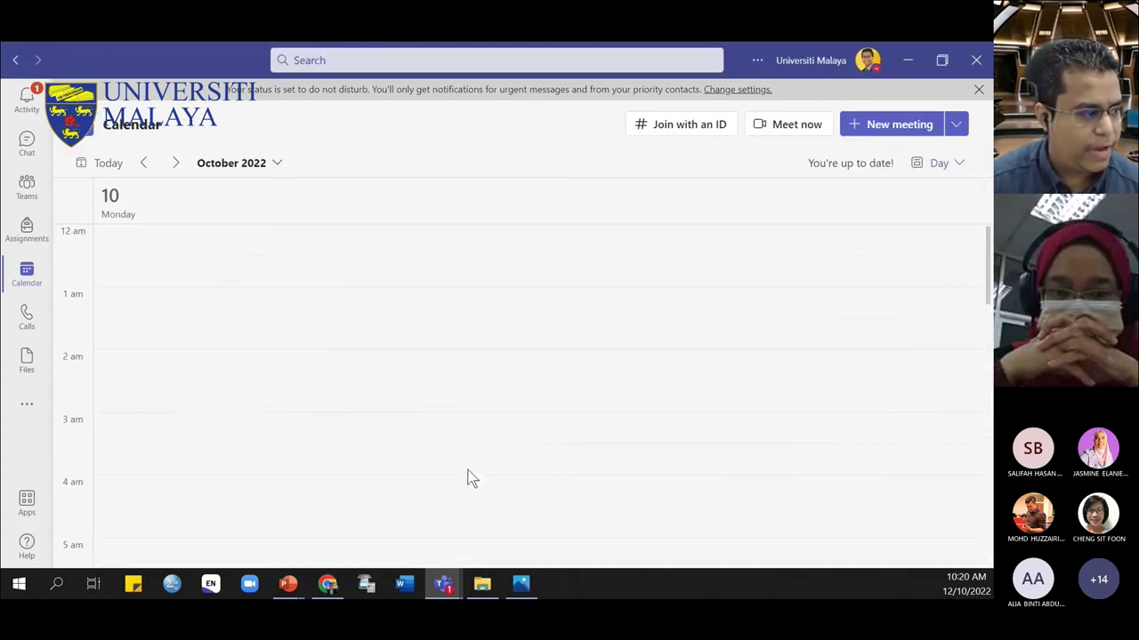
scroll(469, 476, down, 10)
scroll(264, 329, up, 1)
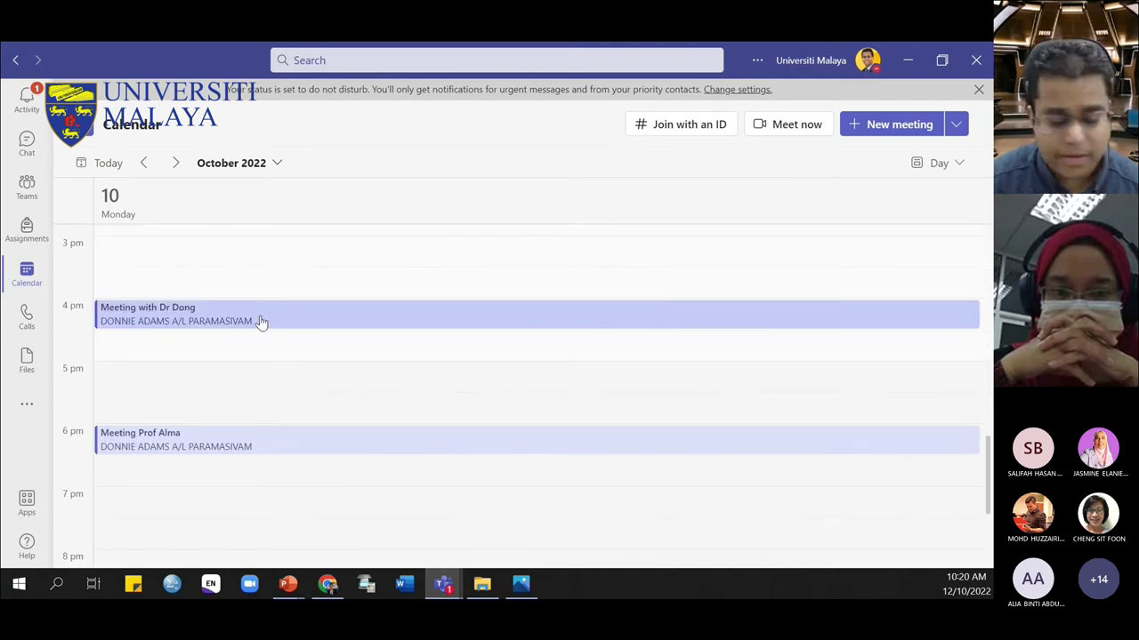
double_click(256, 324)
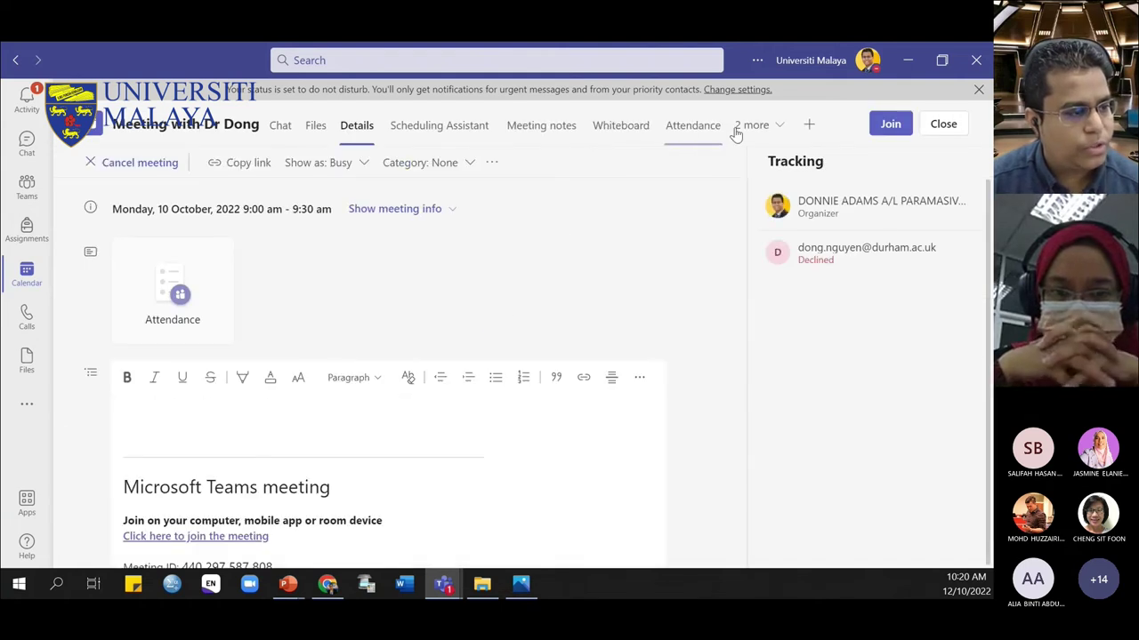
click(750, 129)
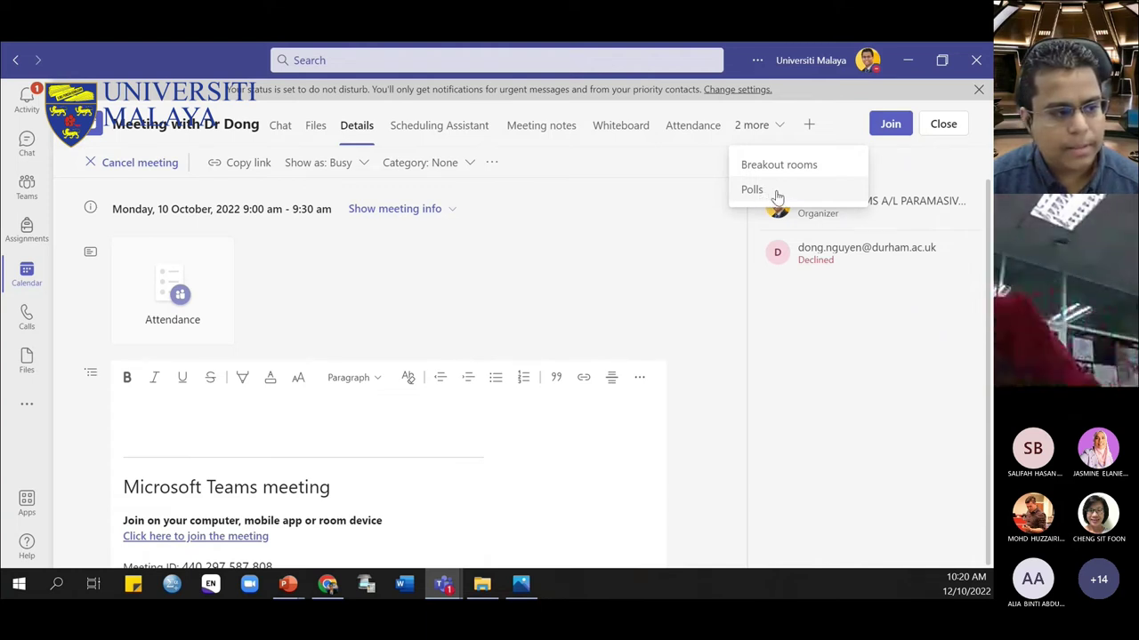
click(775, 192)
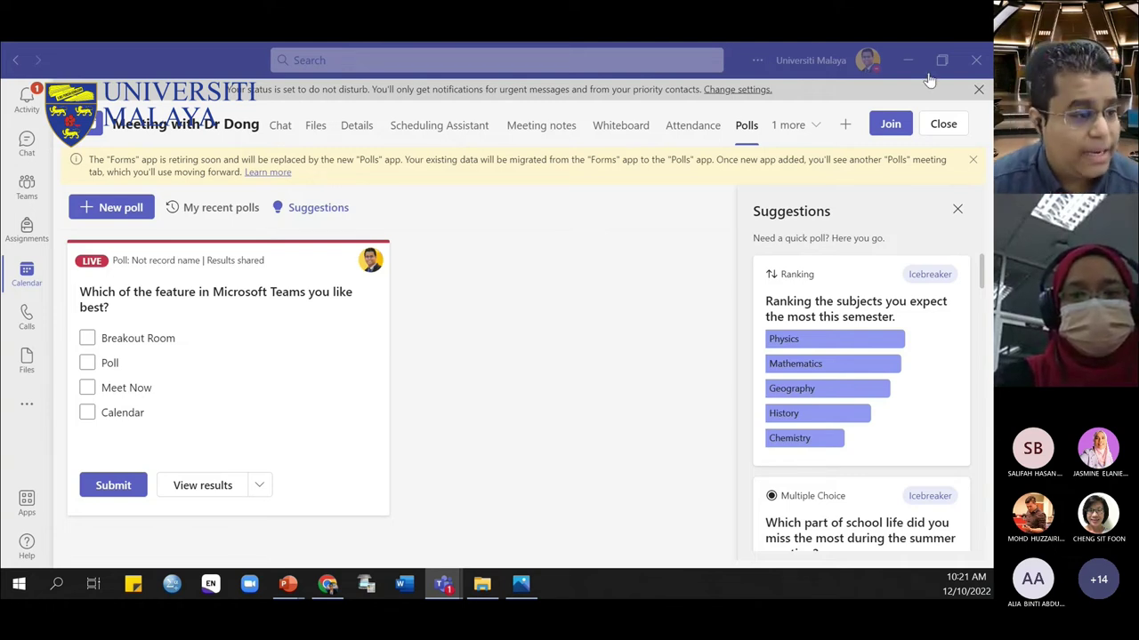
click(933, 132)
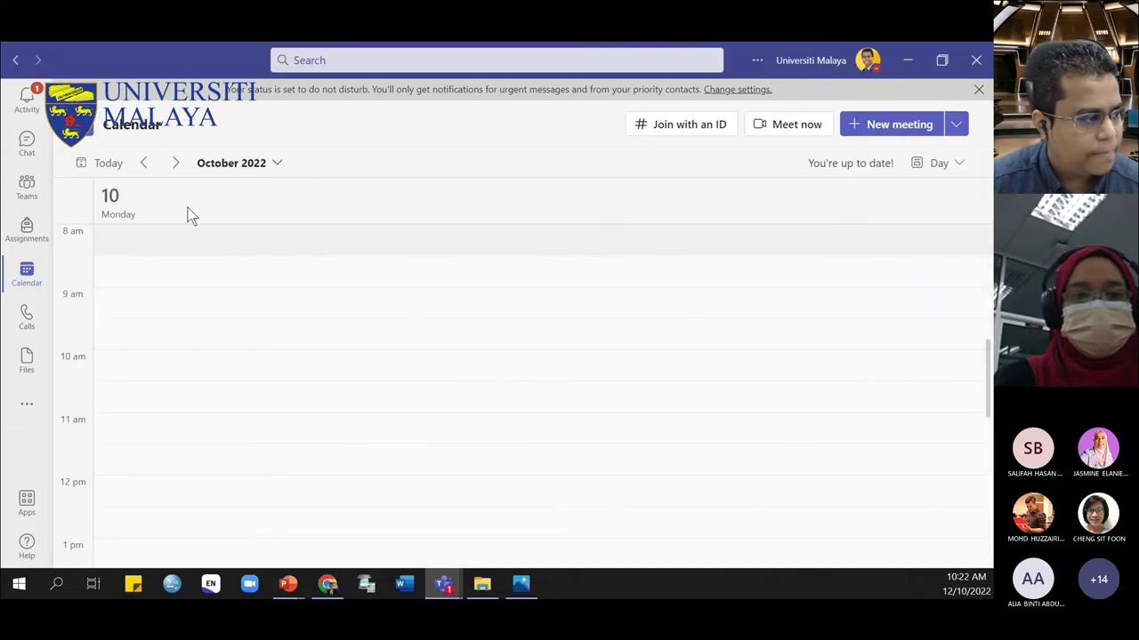
Go to Wednesday, 12 October 2022, view the details of the TOP New Features in Microsoft Teams meeting, and close it
click(175, 163)
scroll(243, 338, down, 4)
scroll(242, 338, down, 3)
scroll(242, 338, up, 12)
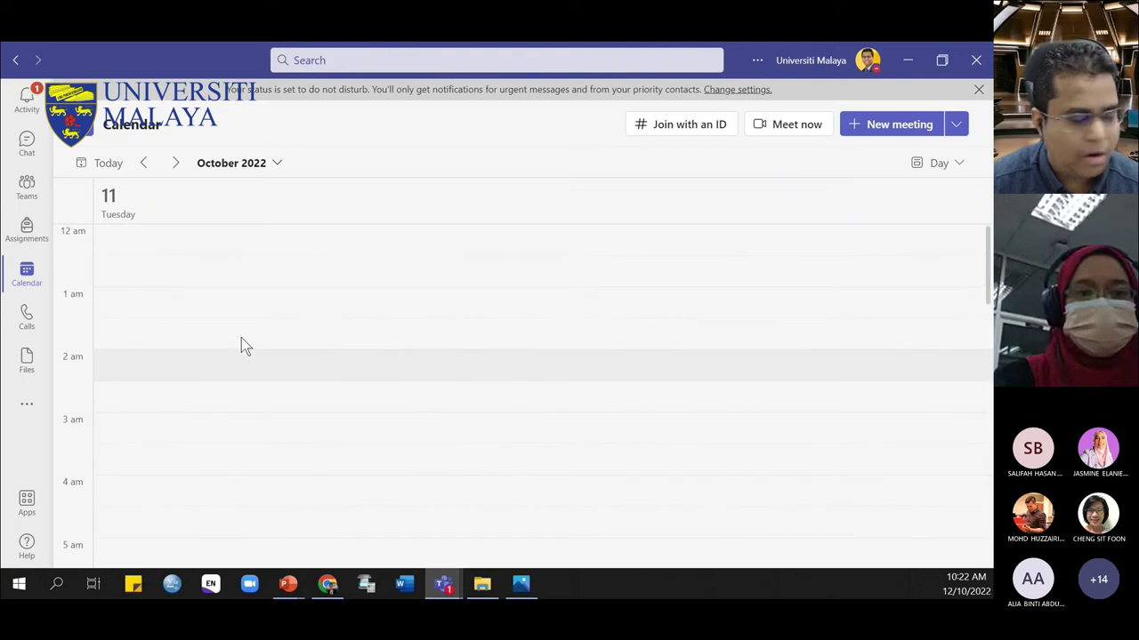
click(175, 163)
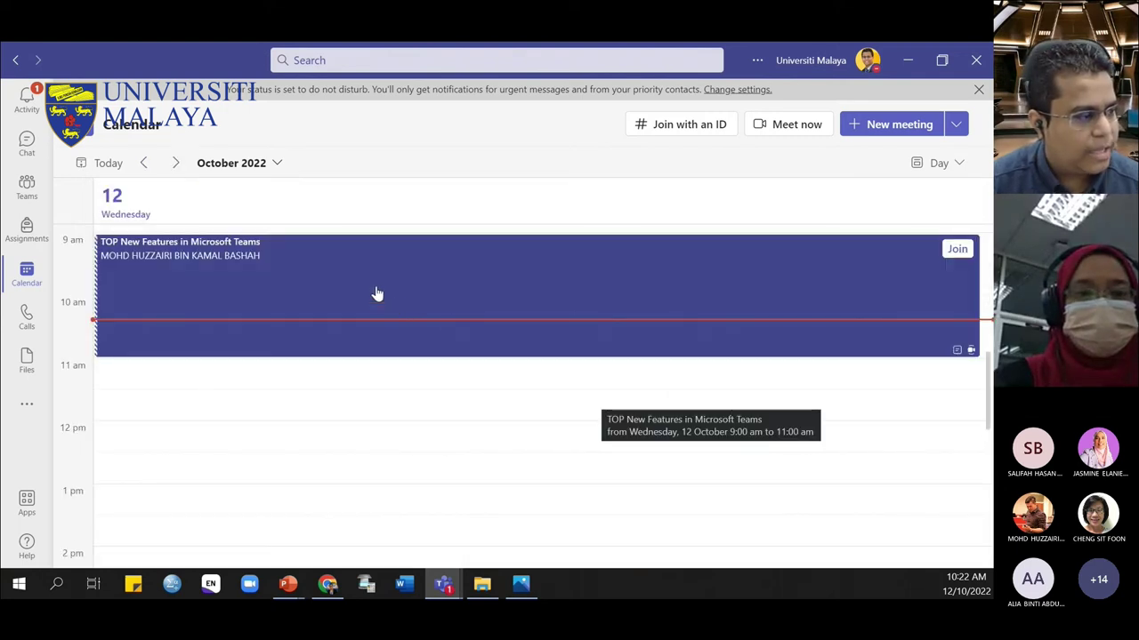
click(485, 294)
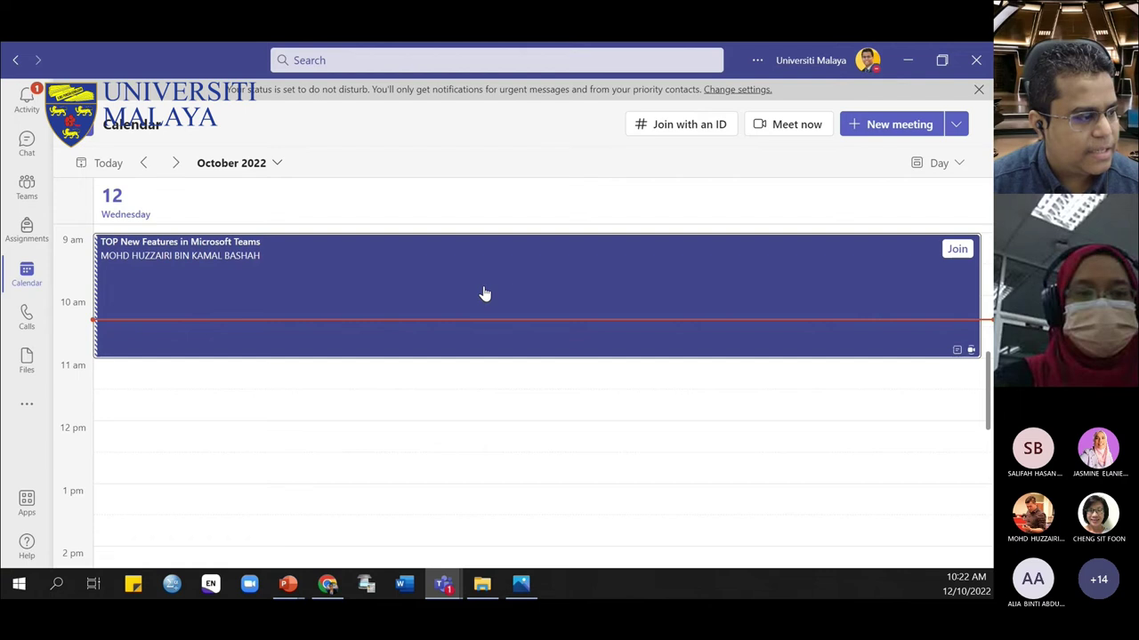
click(485, 294)
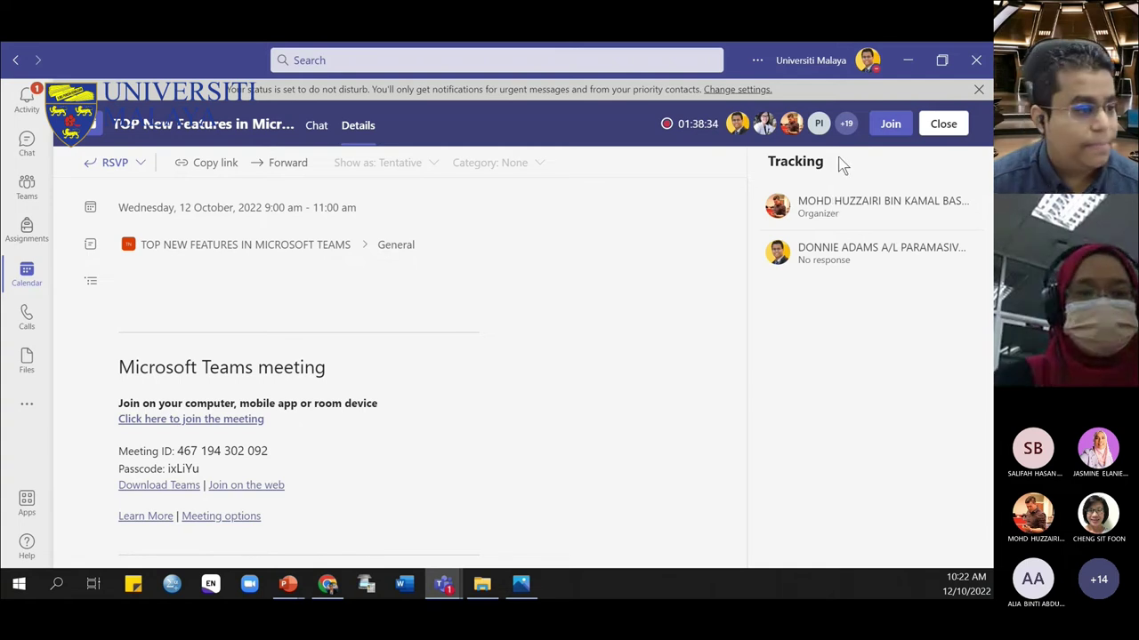
click(941, 128)
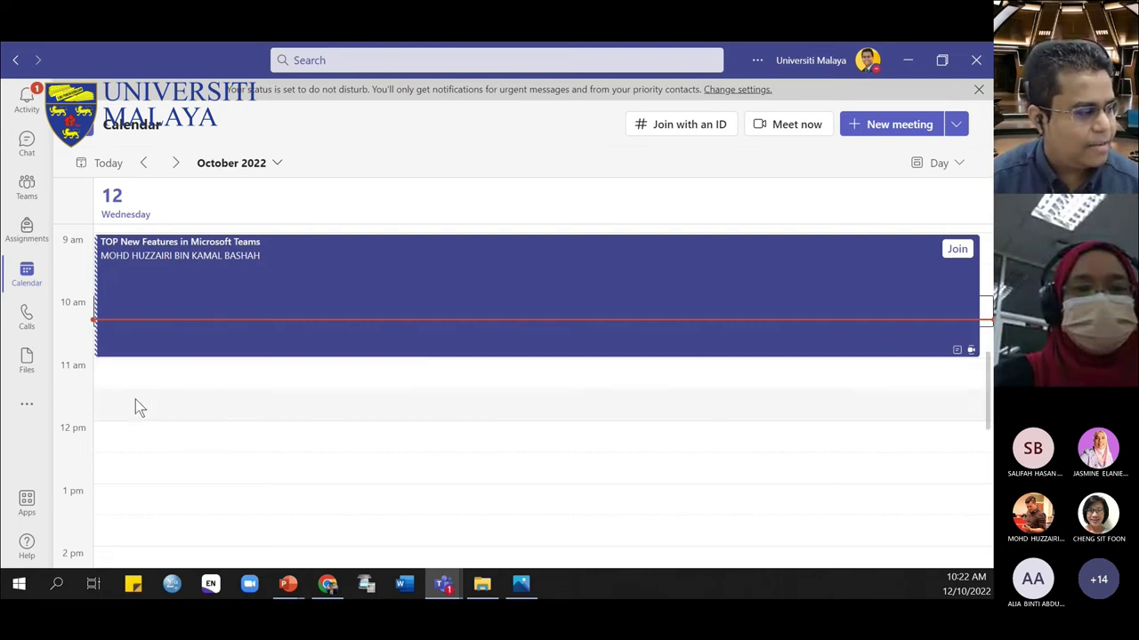
Find the education Insights app by searching the apps for "insight" and open it
click(25, 411)
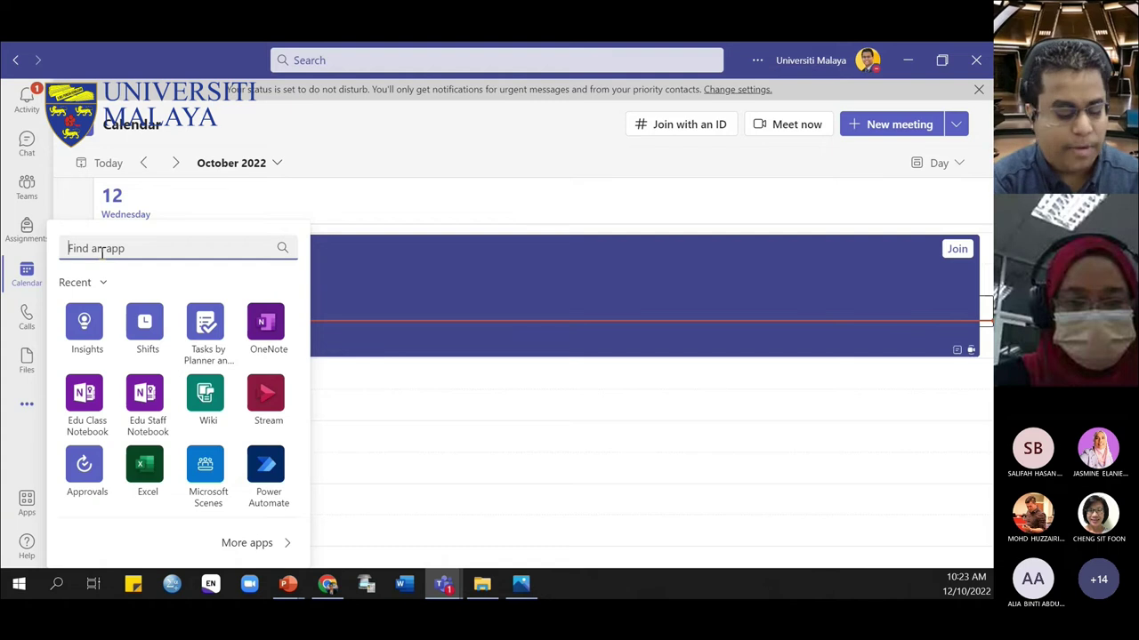
text(insight)
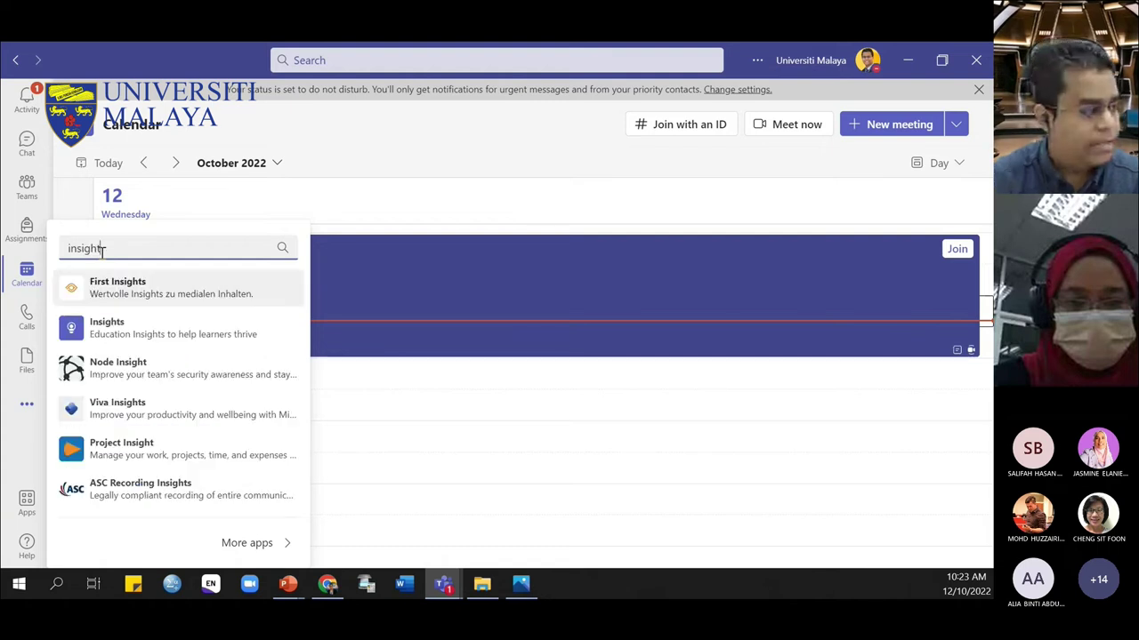
click(107, 334)
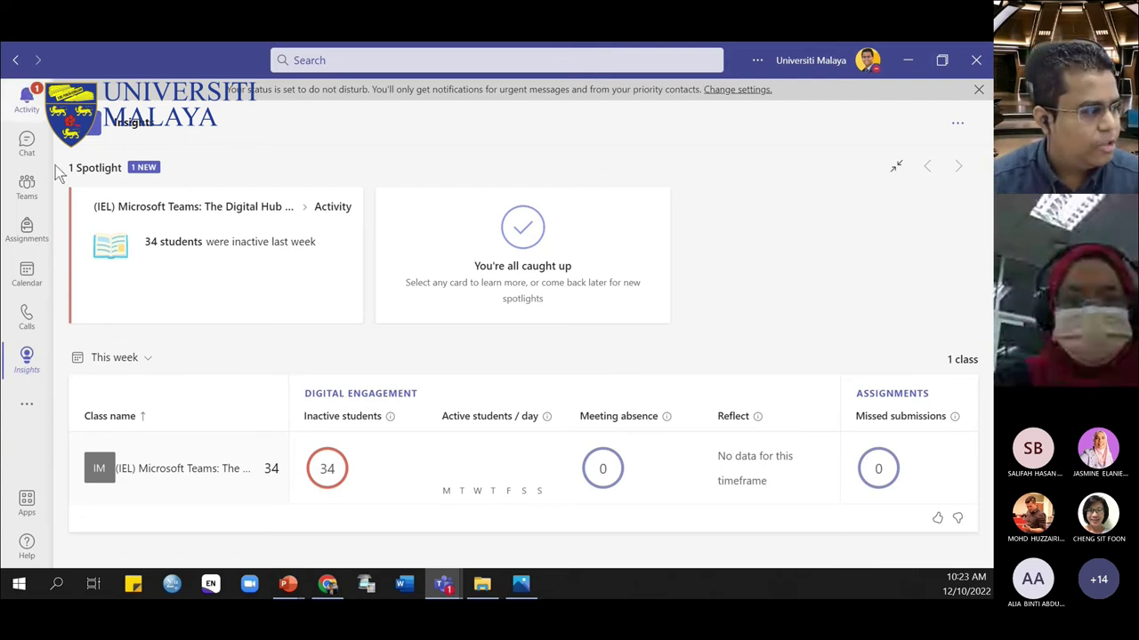
Browse to the end of the teams list and open the General channel of the UK-Malaysia University team
click(39, 198)
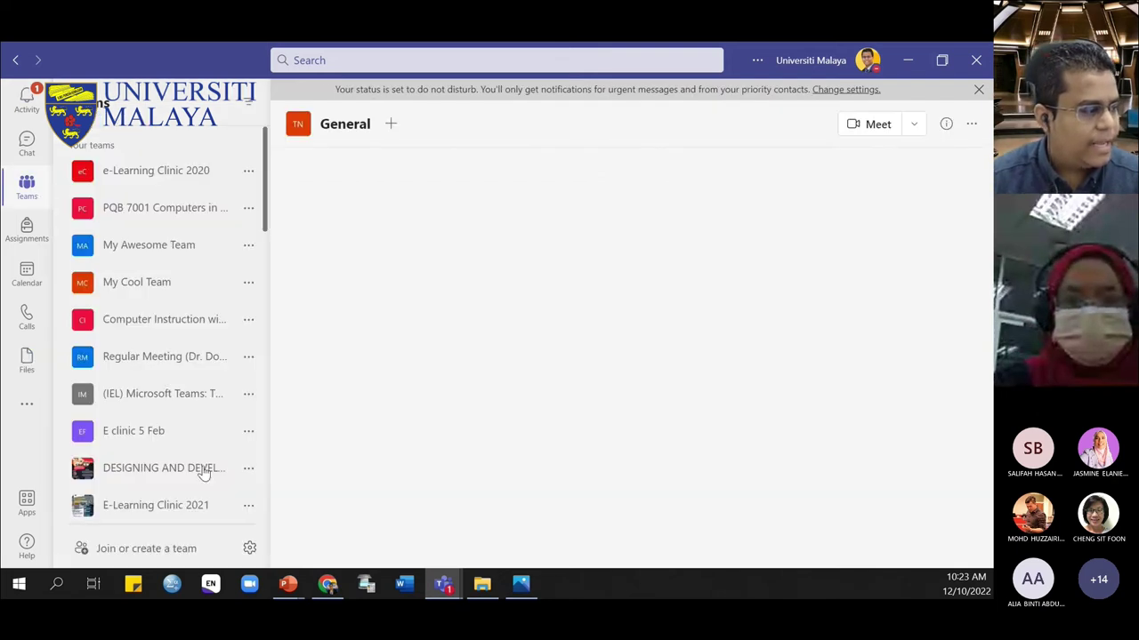
scroll(156, 505, down, 2)
scroll(157, 506, down, 5)
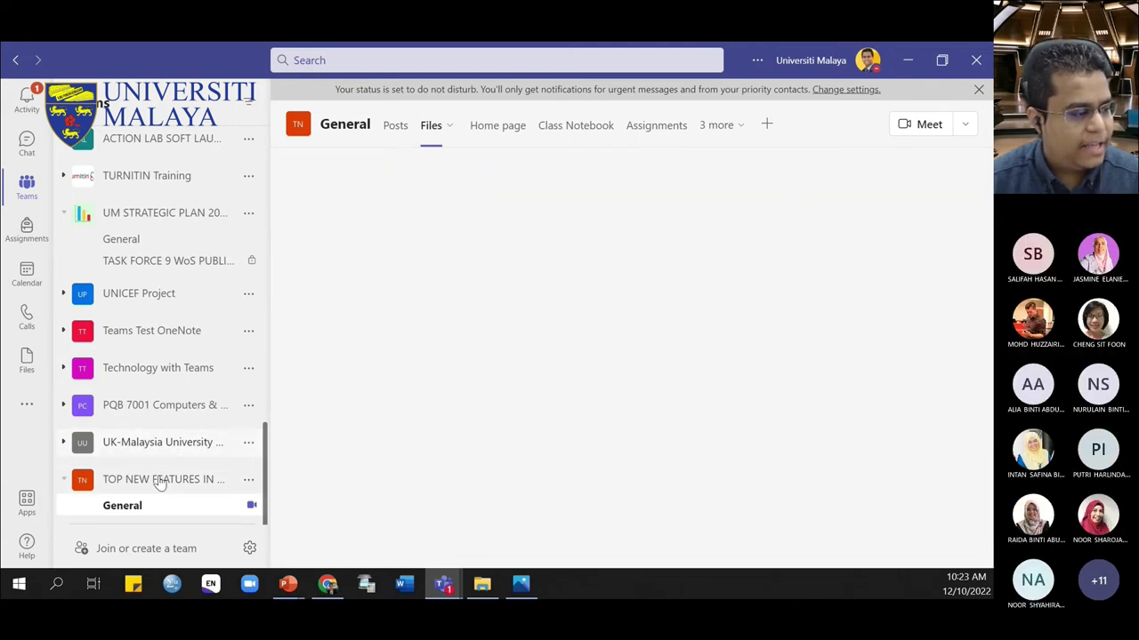
click(160, 481)
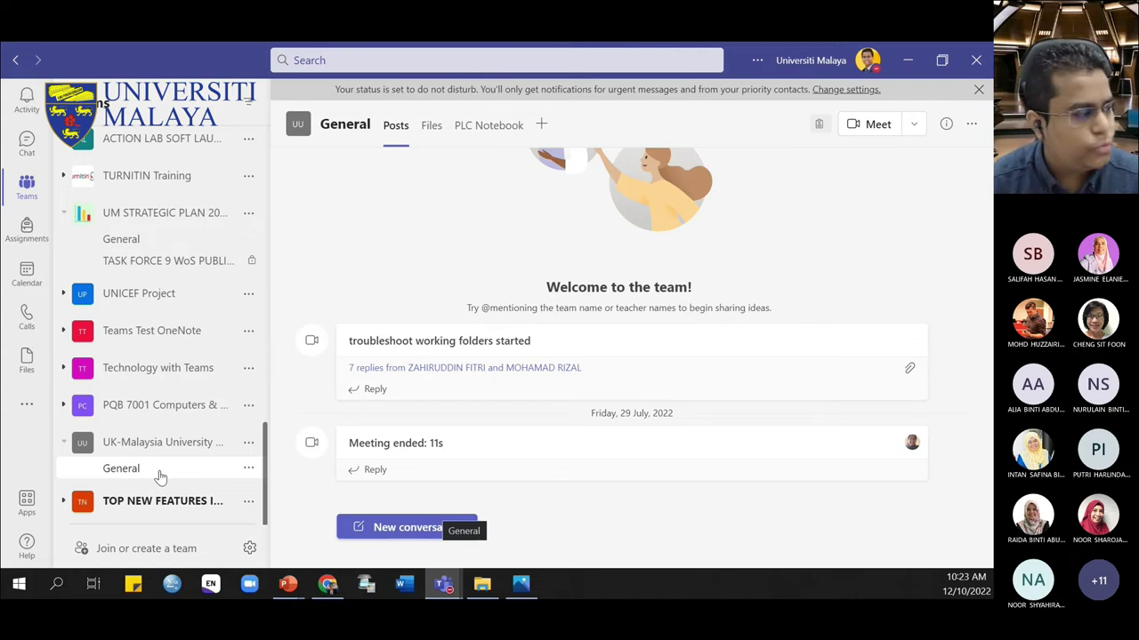
Return to Insights and examine the spotlight, reports and class overview for (IEL) Microsoft Teams: The Digital Hub for Educators
click(26, 403)
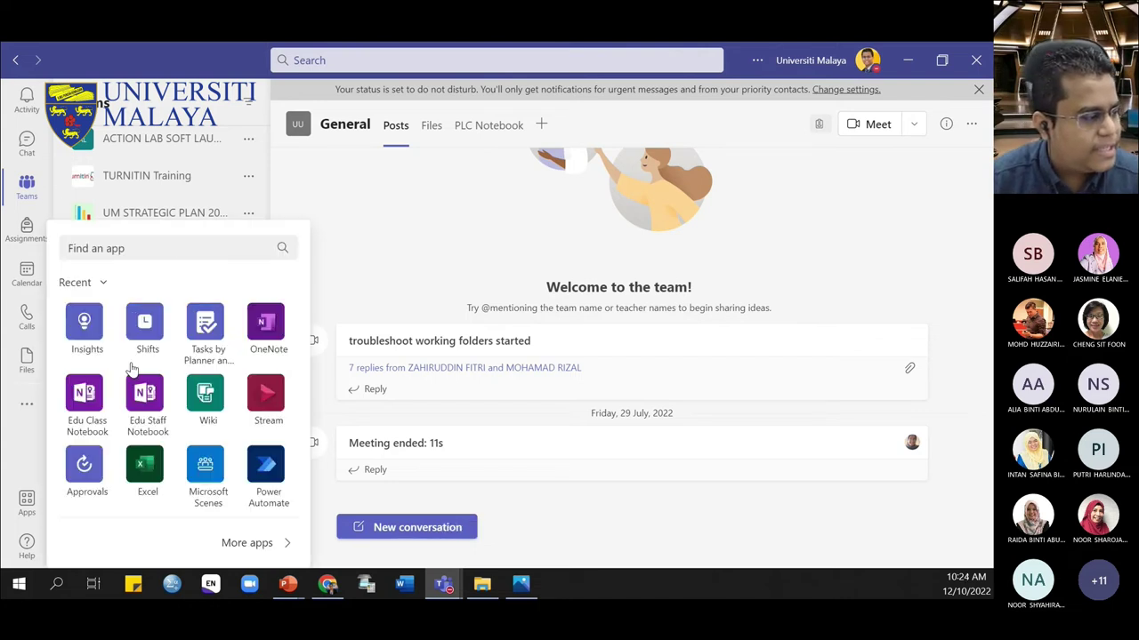
click(86, 328)
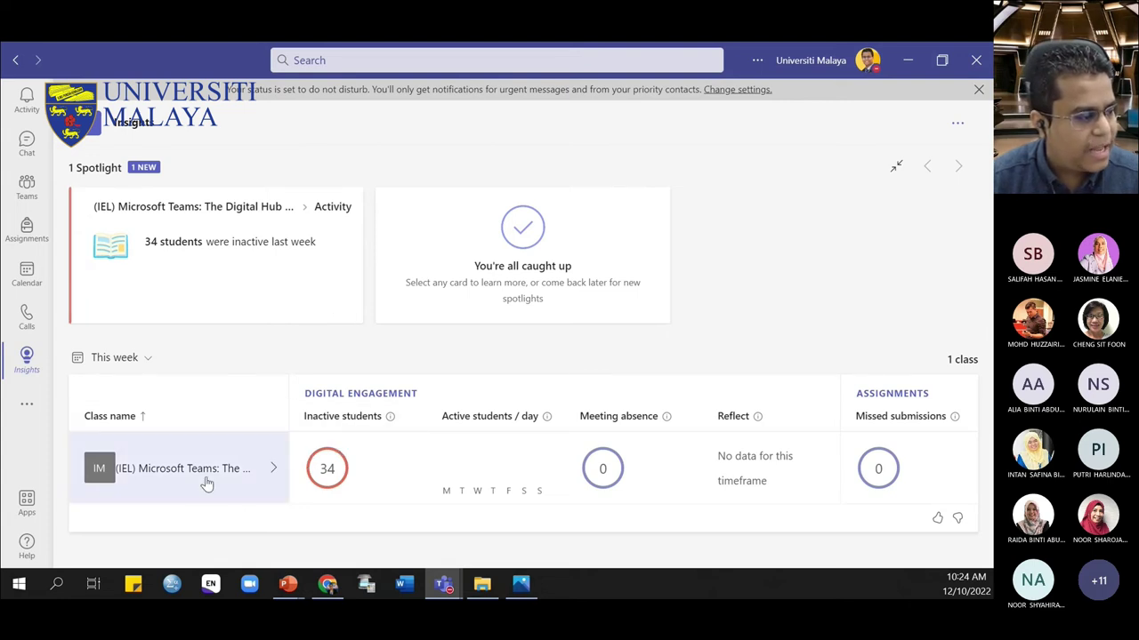
click(249, 474)
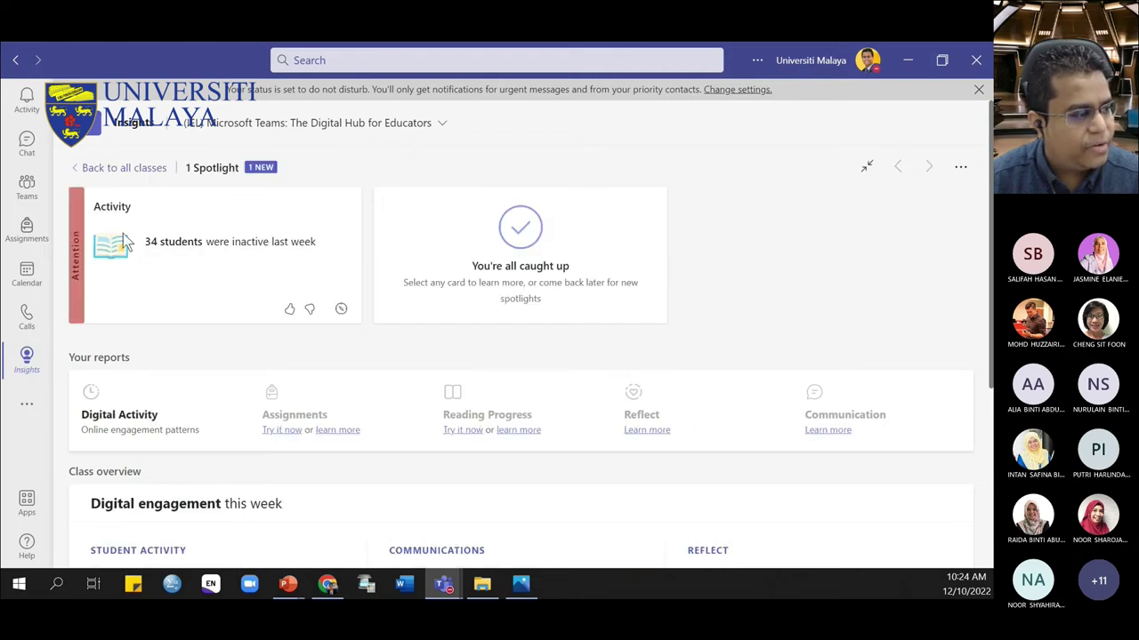
mouse_move(176, 253)
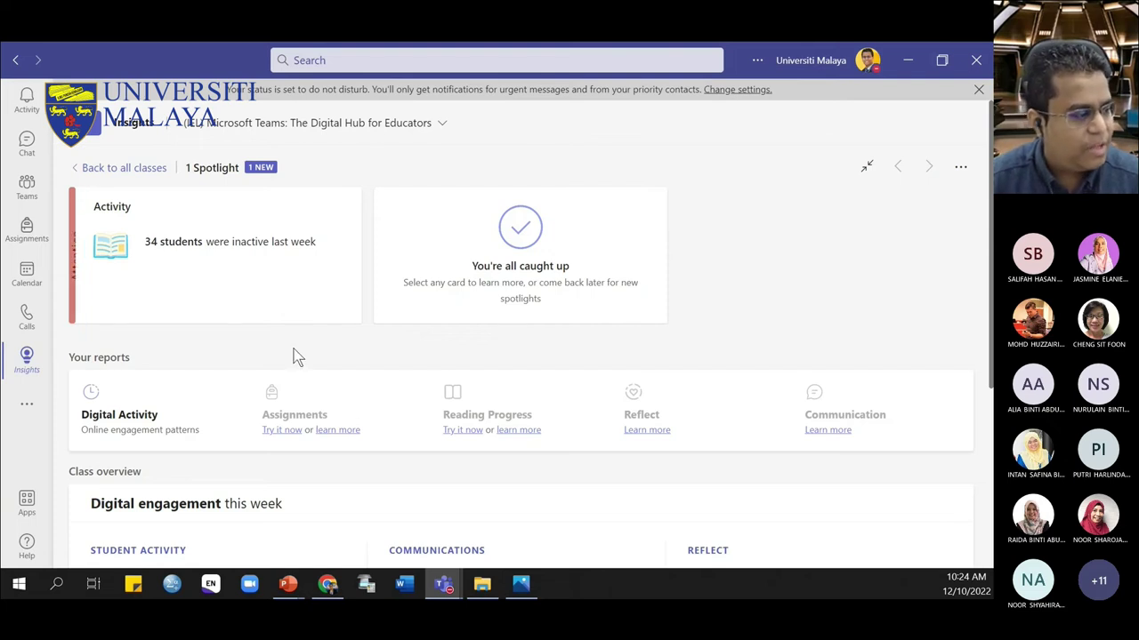
scroll(293, 351, down, 2)
scroll(278, 347, down, 1)
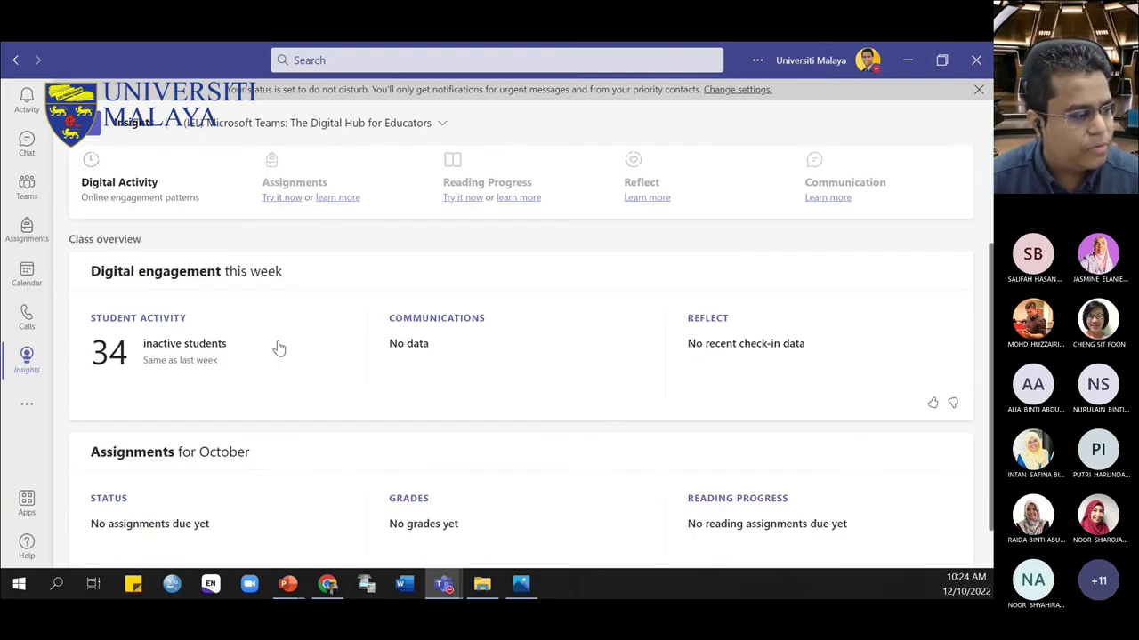
scroll(279, 347, up, 2)
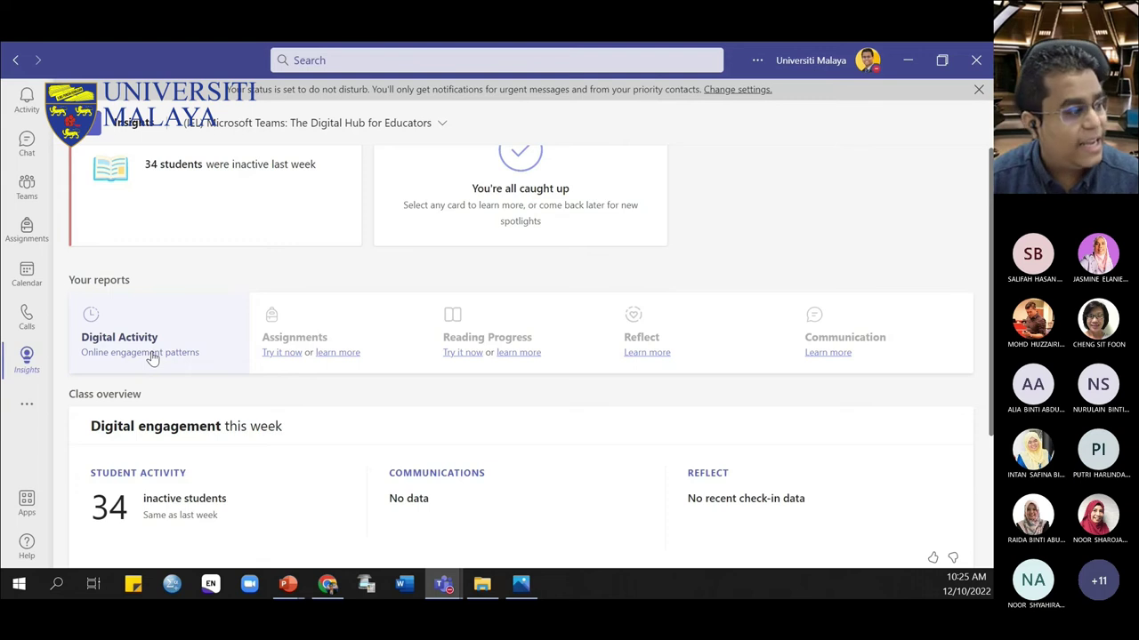
Open the class's Digital Activity report and examine the students' activity over the last 28 days
click(195, 355)
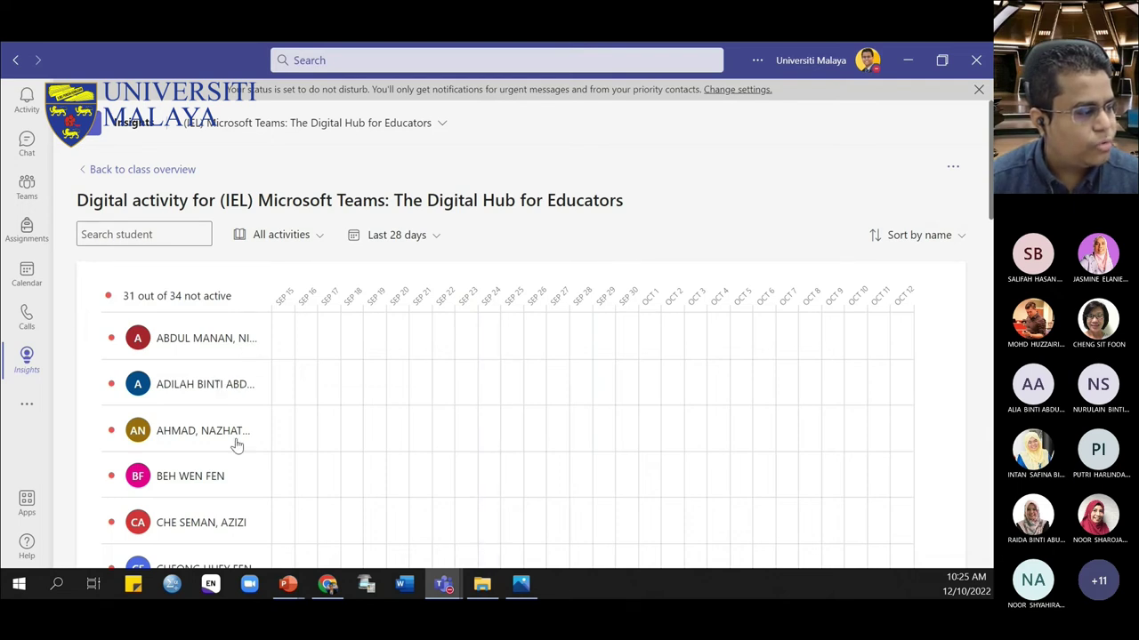
scroll(236, 448, down, 4)
scroll(236, 465, up, 3)
scroll(238, 467, up, 2)
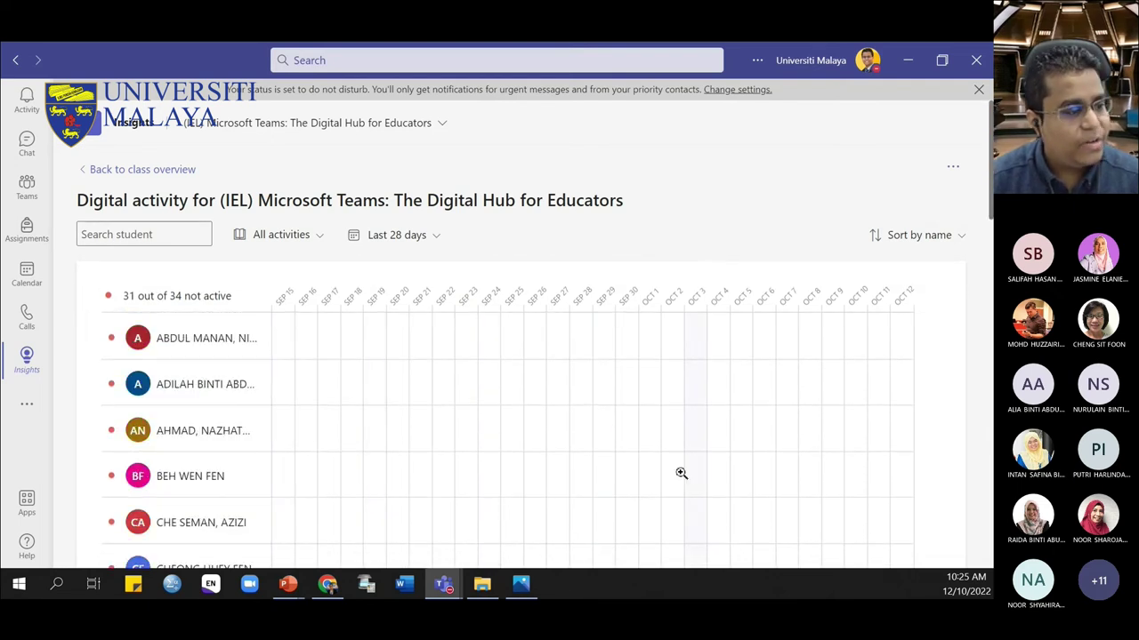
scroll(611, 478, down, 3)
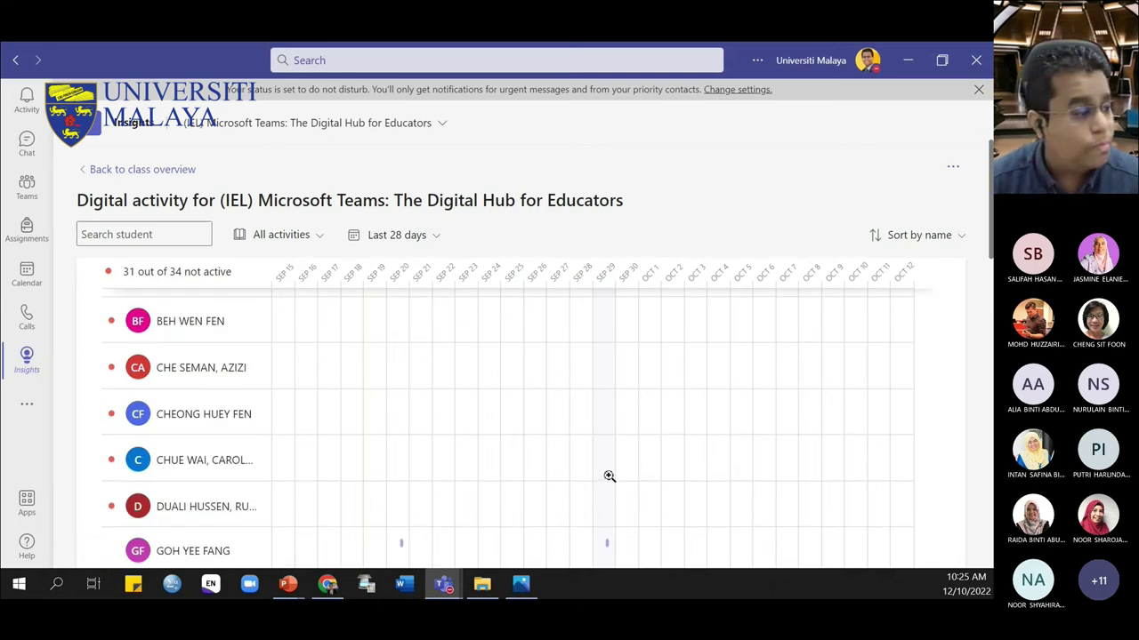
scroll(364, 524, down, 2)
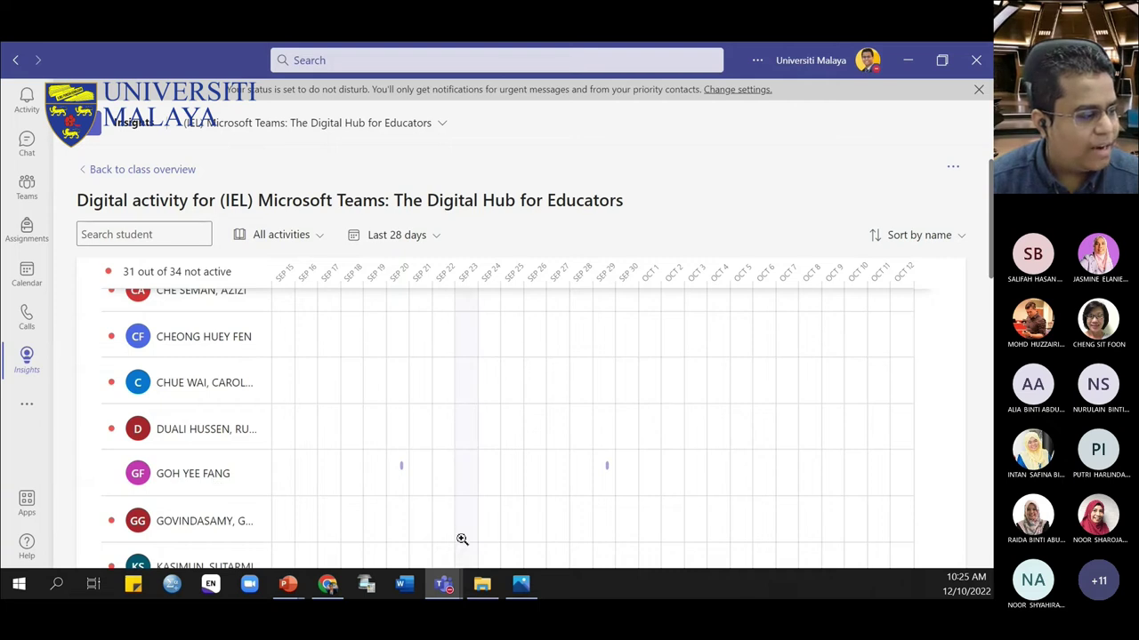
Narrow the digital activity report to September 20 and inspect the hourly activity of the student active that day
click(402, 469)
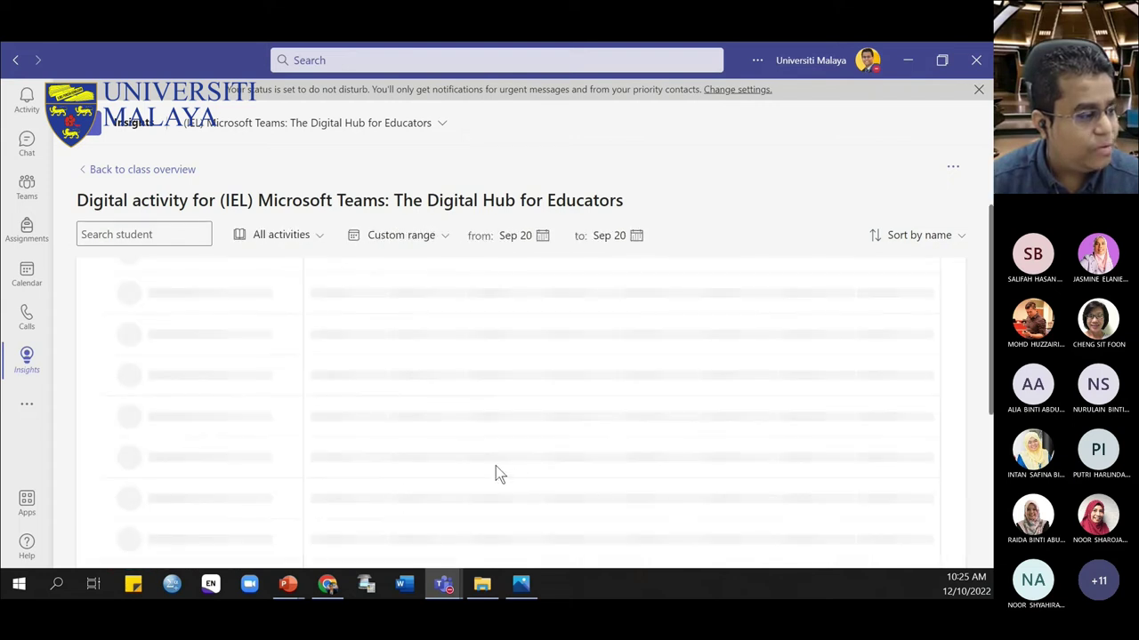
scroll(525, 472, down, 5)
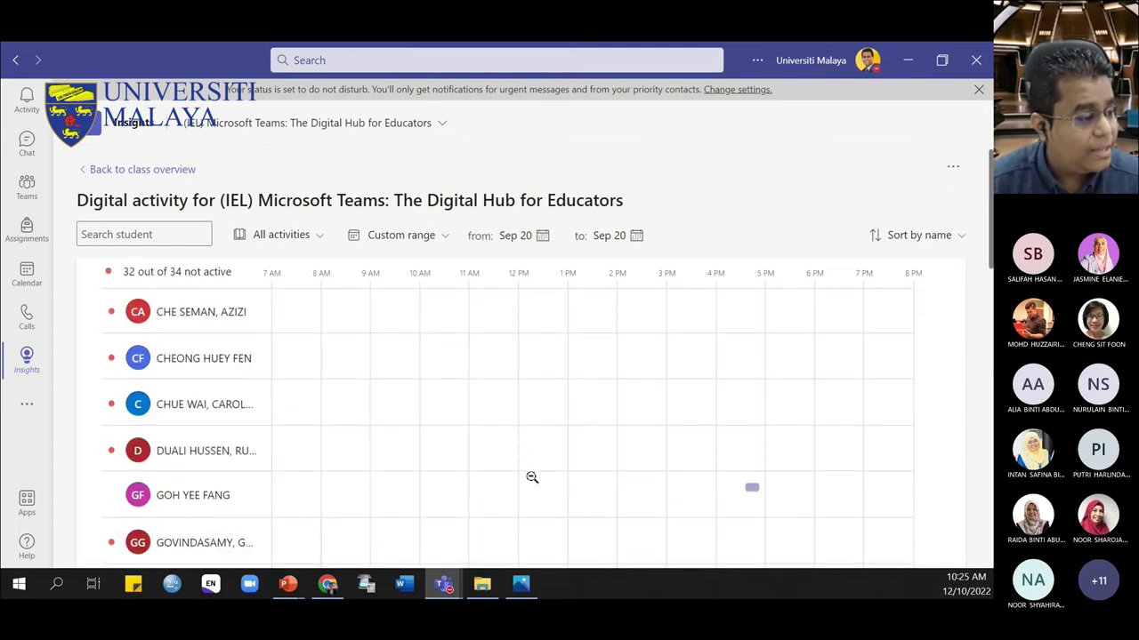
mouse_move(751, 389)
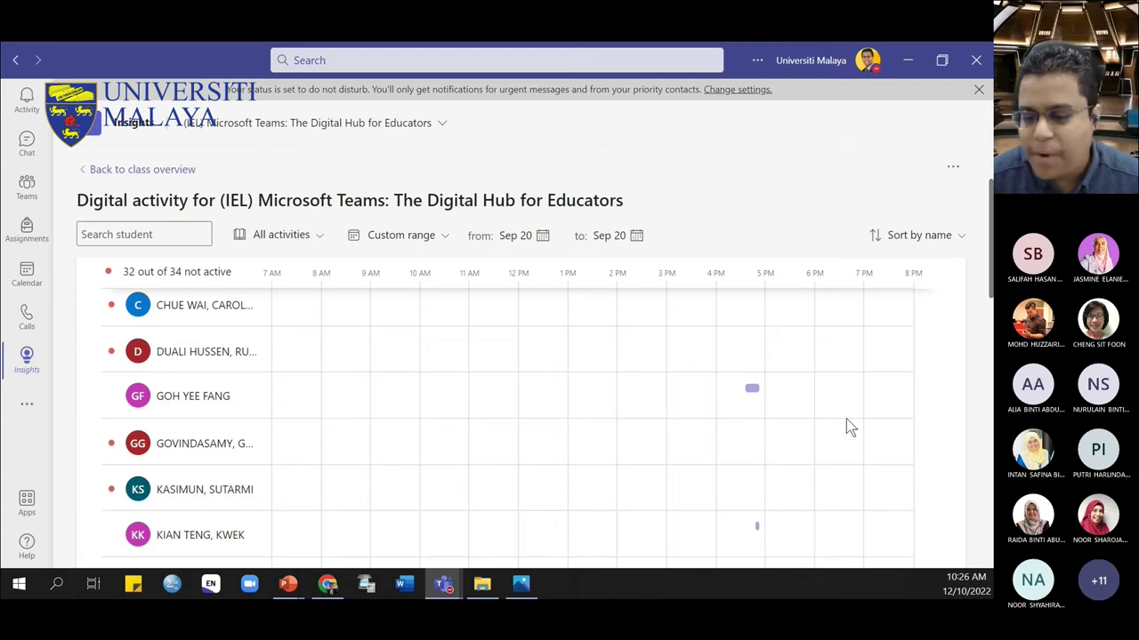
Inspect the hourly activity details of the students active on September 20, browse the student list and view the class selector
scroll(383, 534, down, 1)
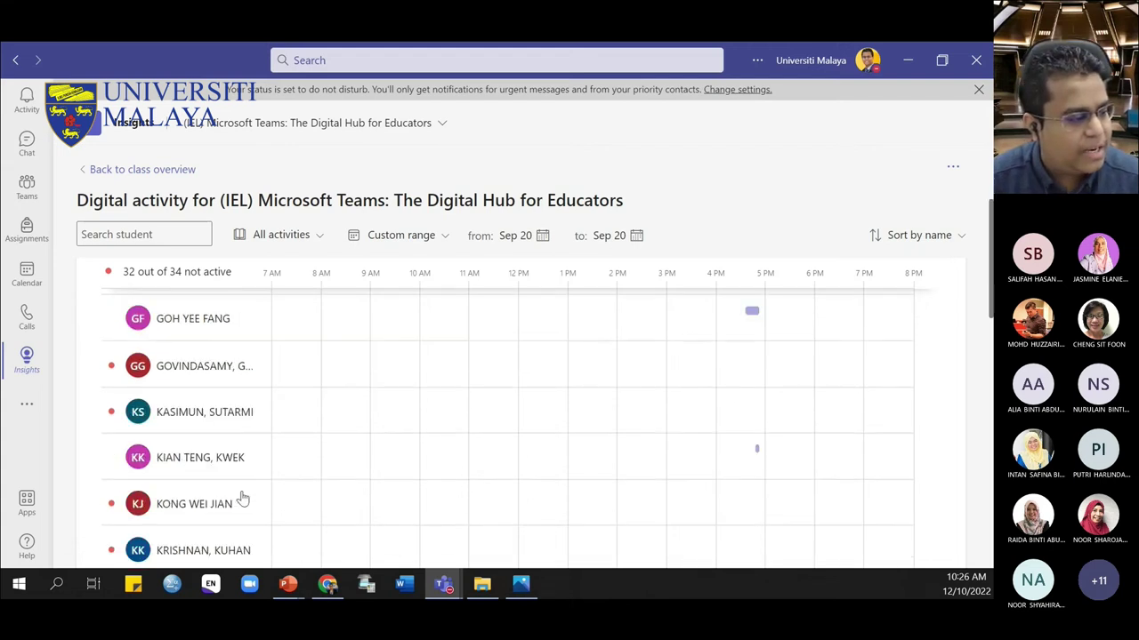
mouse_move(760, 460)
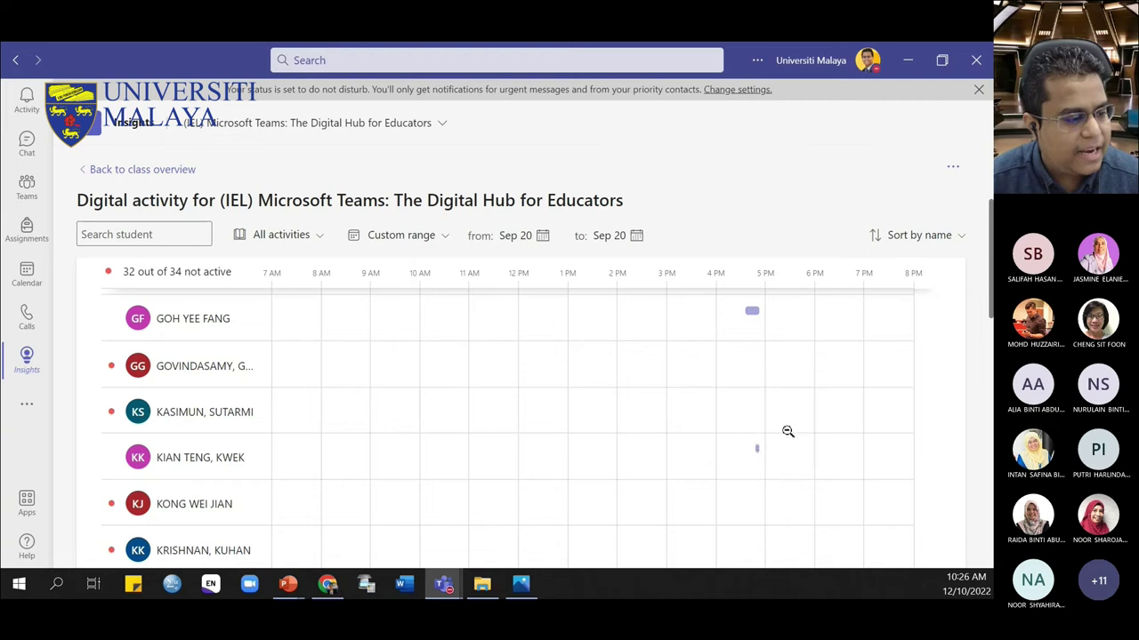
mouse_move(757, 457)
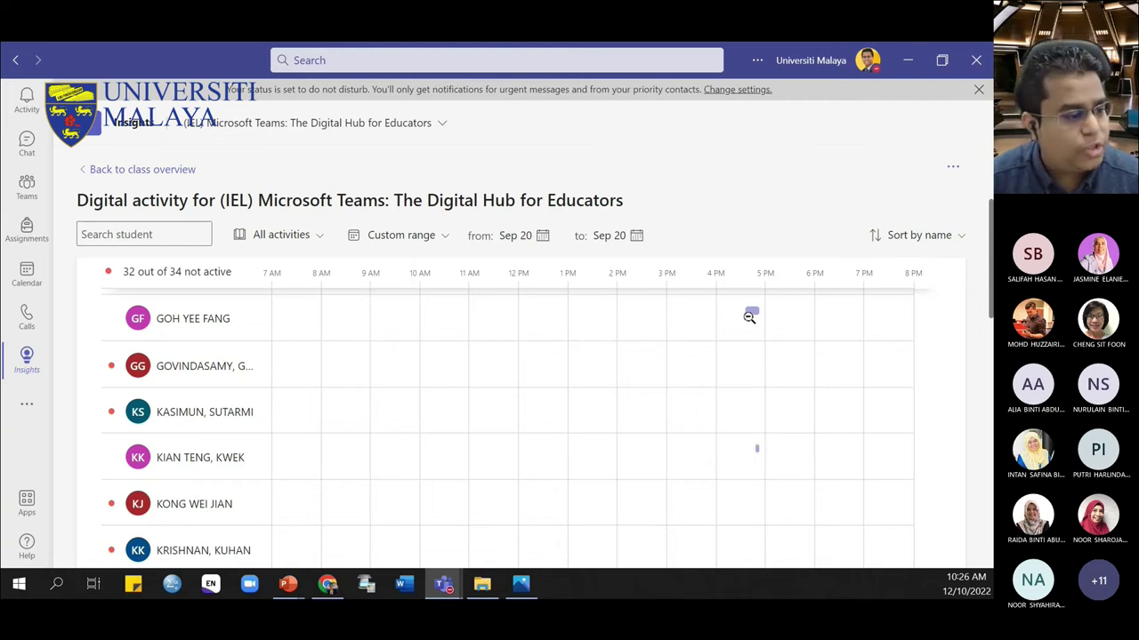
mouse_move(753, 316)
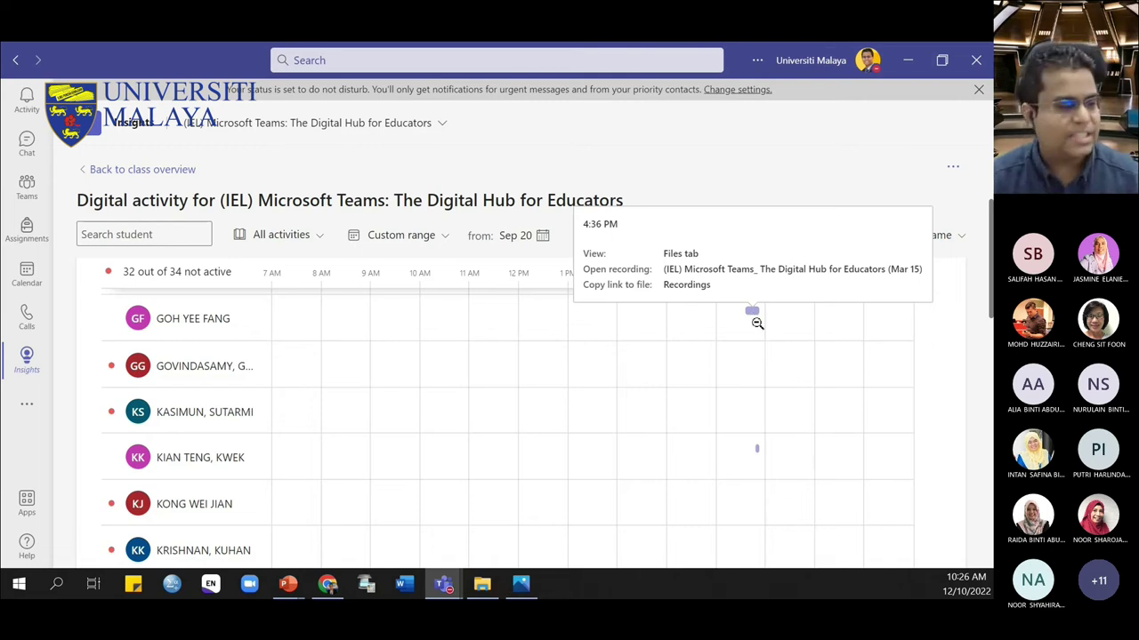
scroll(821, 490, up, 5)
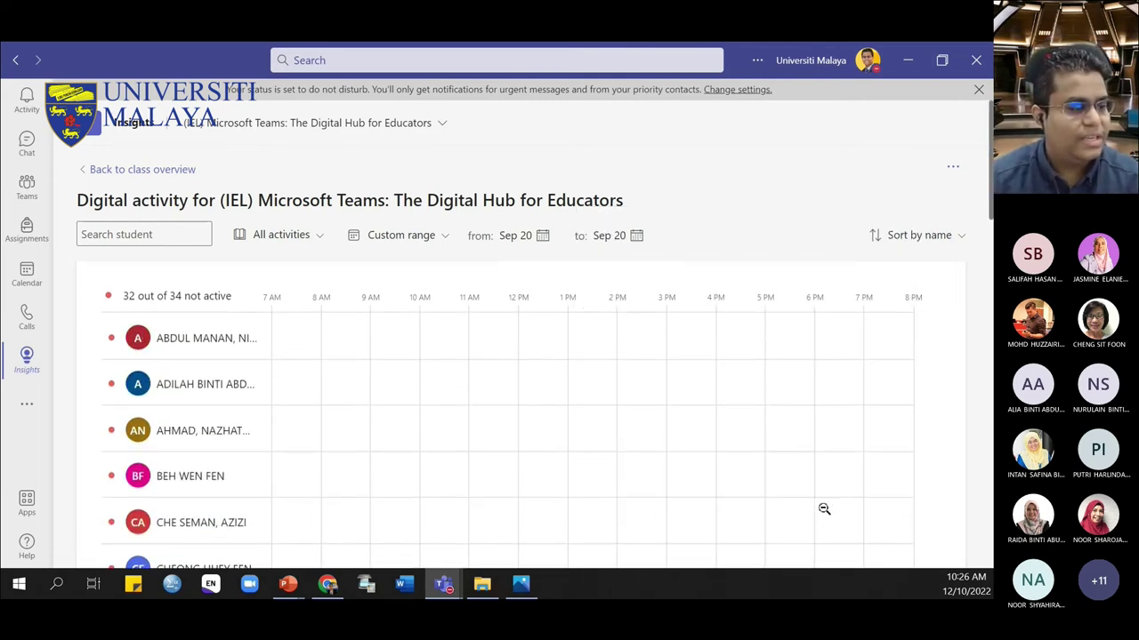
scroll(824, 508, down, 10)
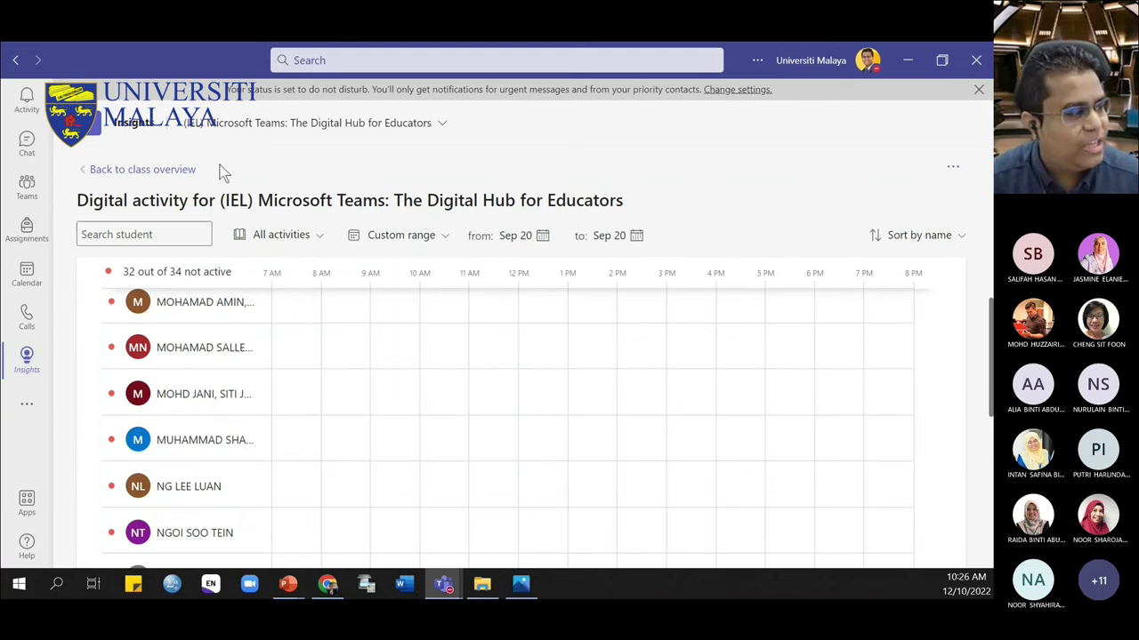
click(440, 125)
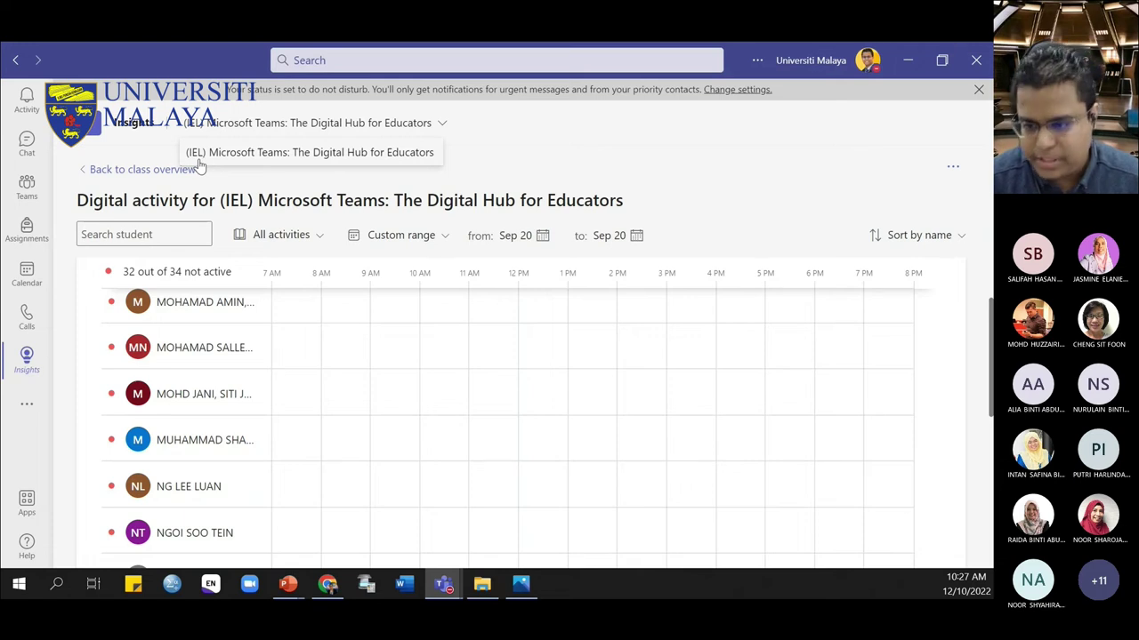
click(579, 159)
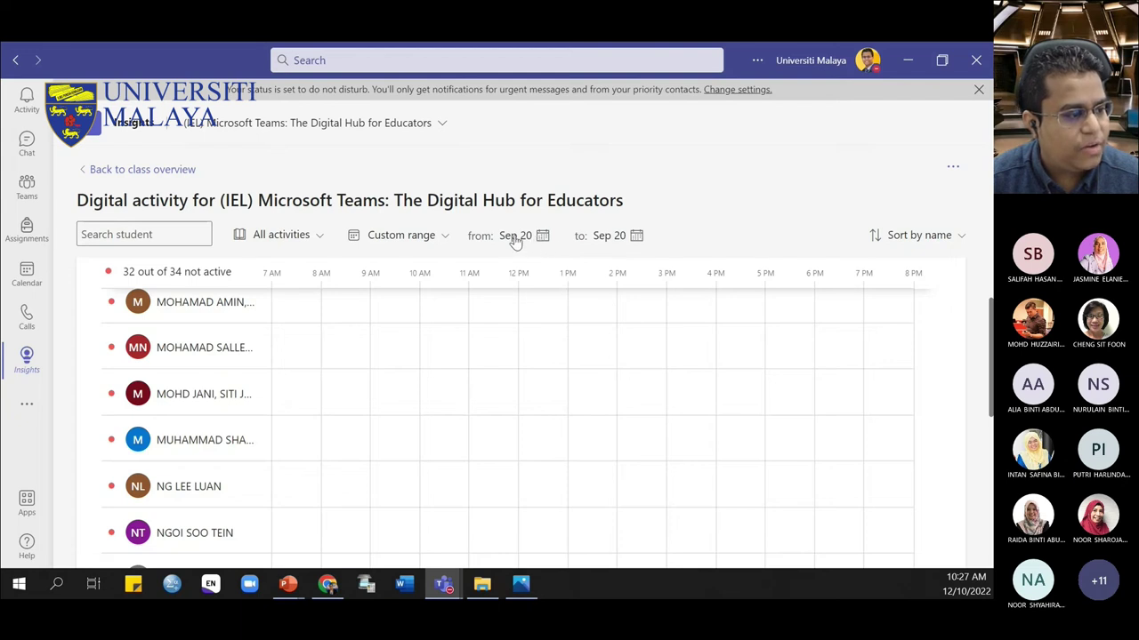
Extend the digital activity report's end date to October 1 and look through the students' activity for that range
click(634, 236)
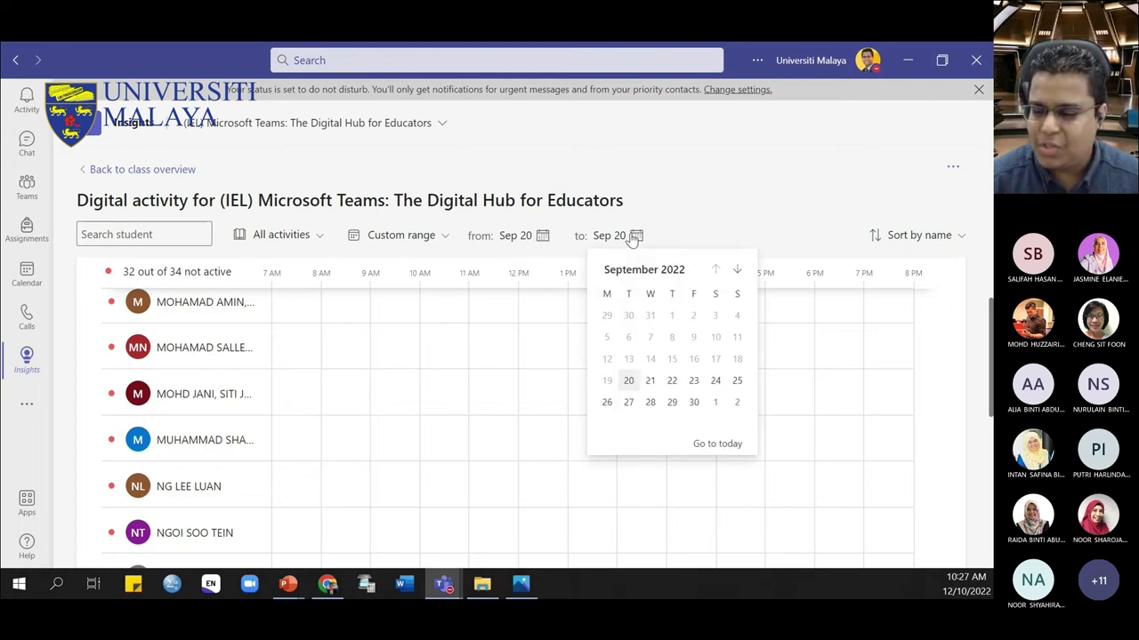
click(716, 404)
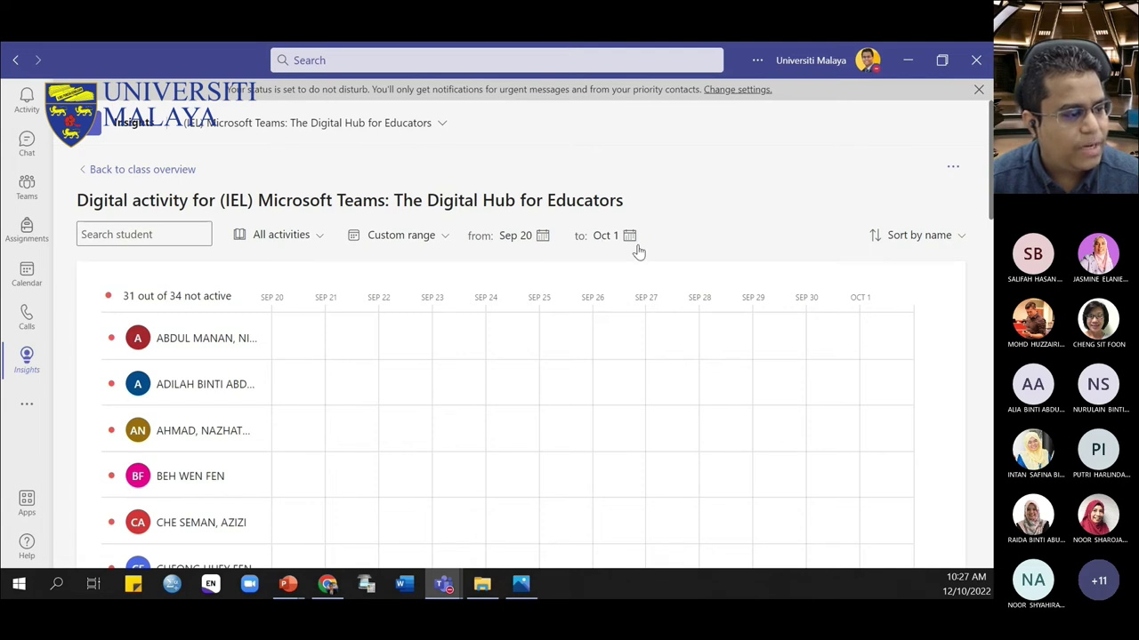
scroll(518, 411, down, 6)
scroll(515, 412, up, 6)
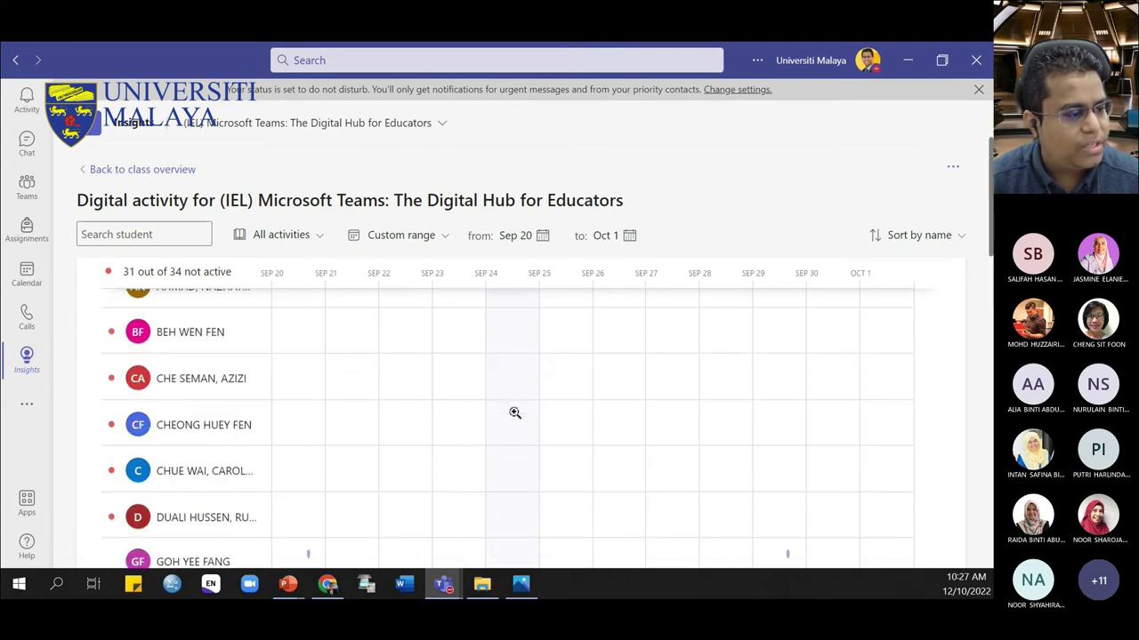
Filter the digital activity report to Meetings and look through the students' meeting activity
click(320, 239)
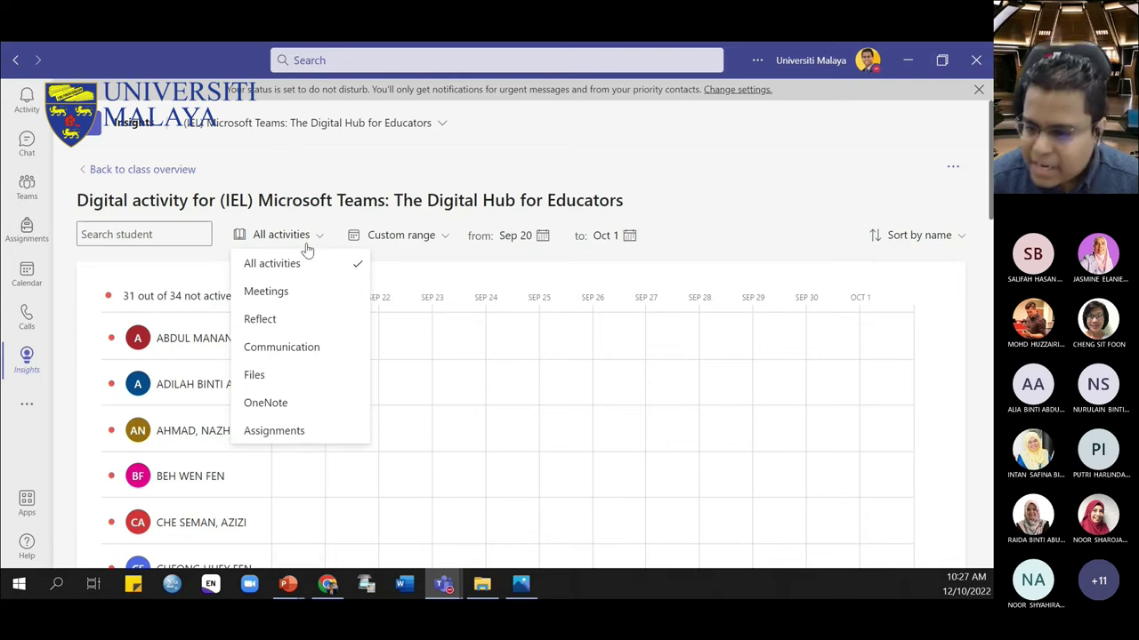
click(290, 300)
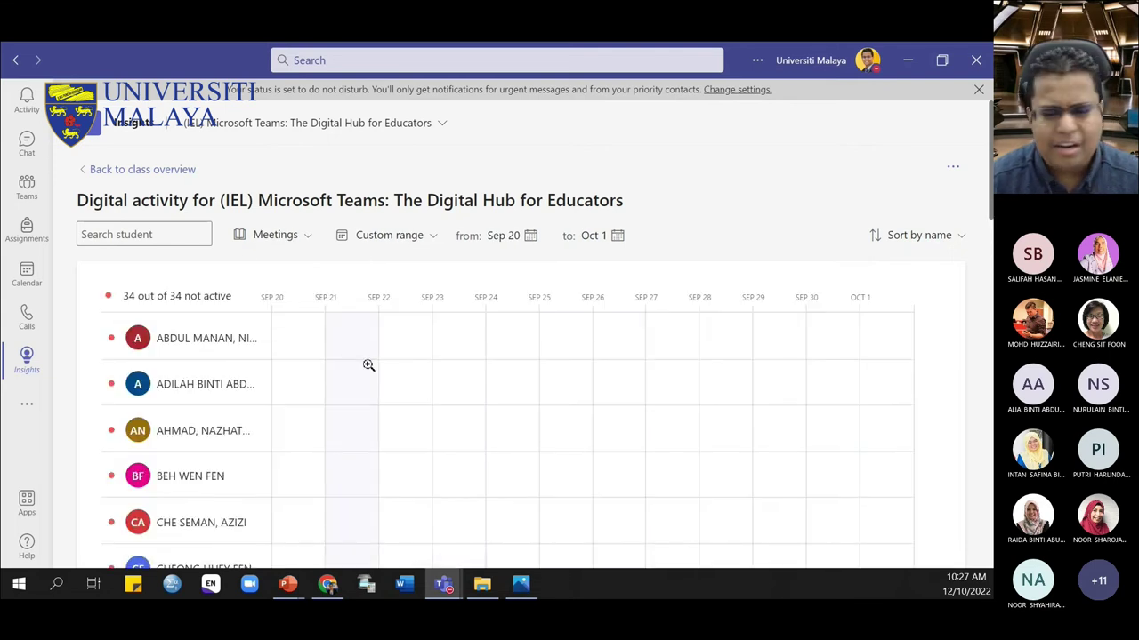
scroll(686, 394, down, 2)
scroll(685, 391, up, 2)
scroll(683, 391, down, 3)
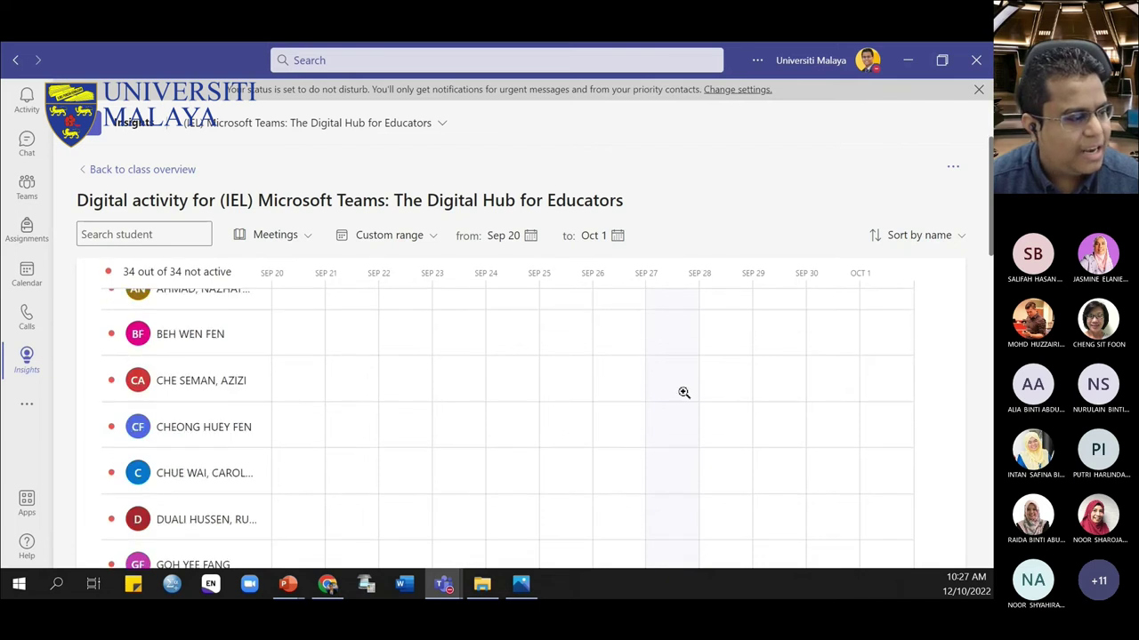
scroll(564, 437, up, 3)
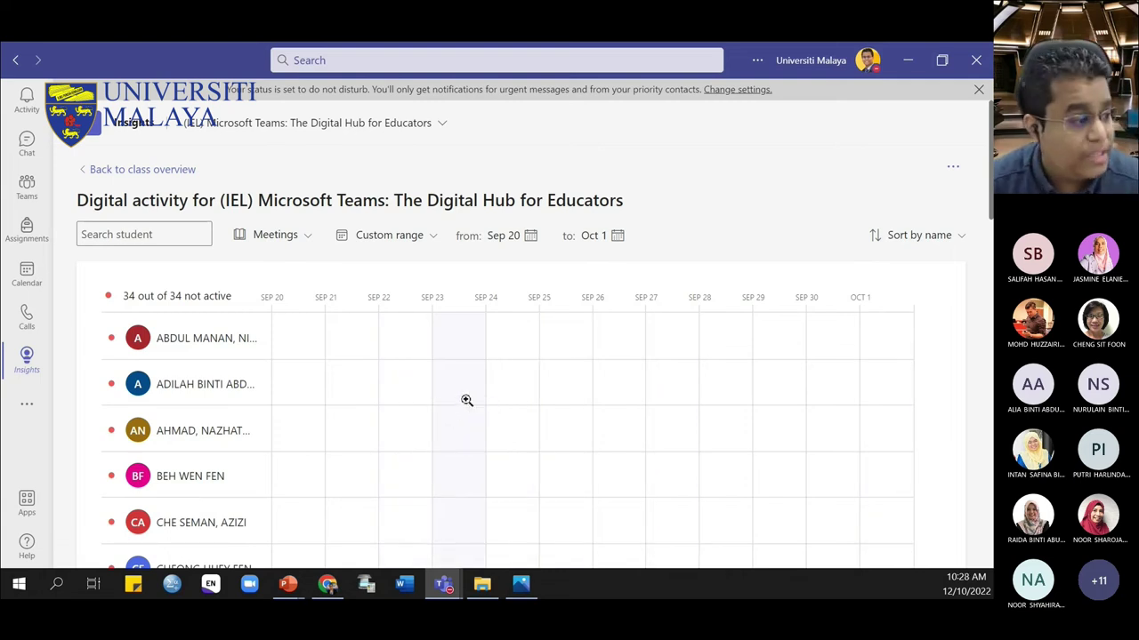
Filter the report to Files and show its Export to Excel option before returning to the class overview
click(301, 239)
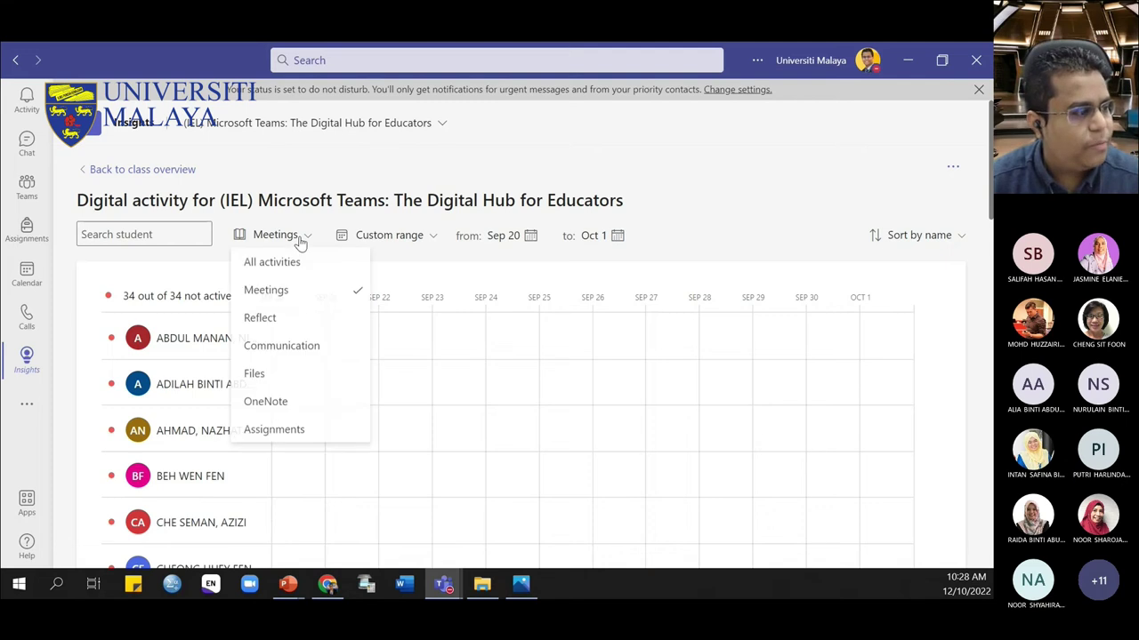
click(285, 374)
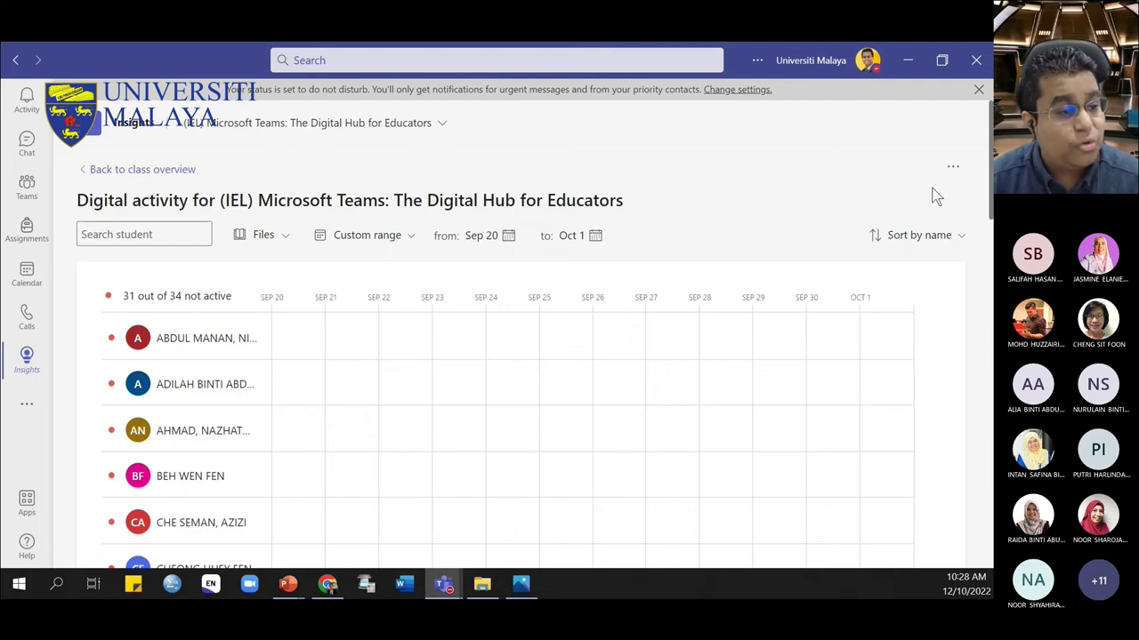
click(954, 168)
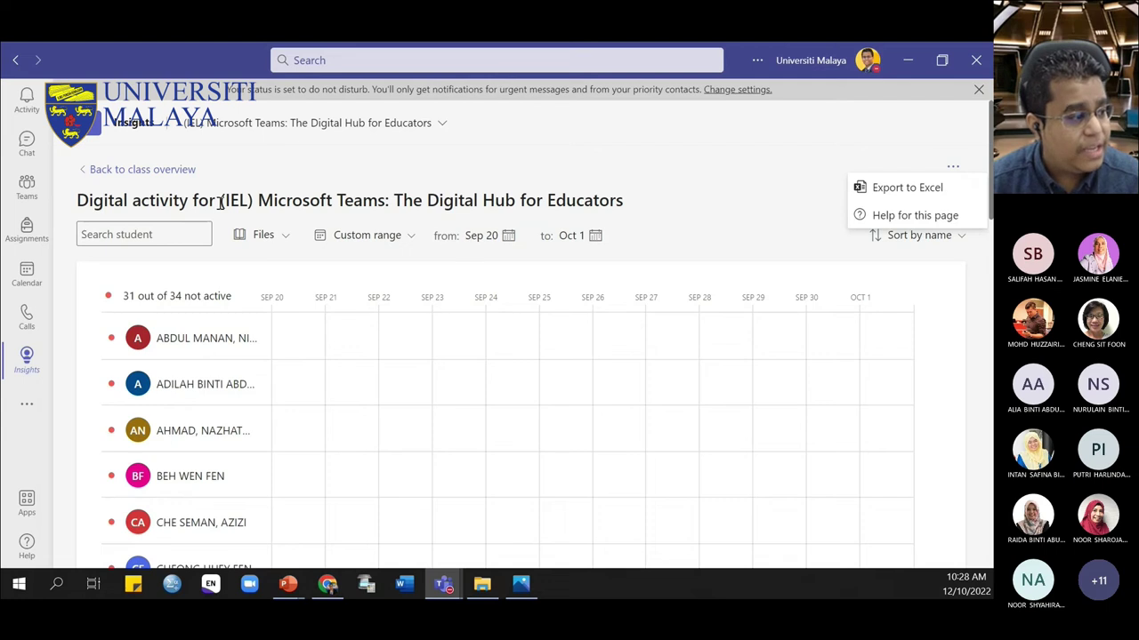
click(89, 170)
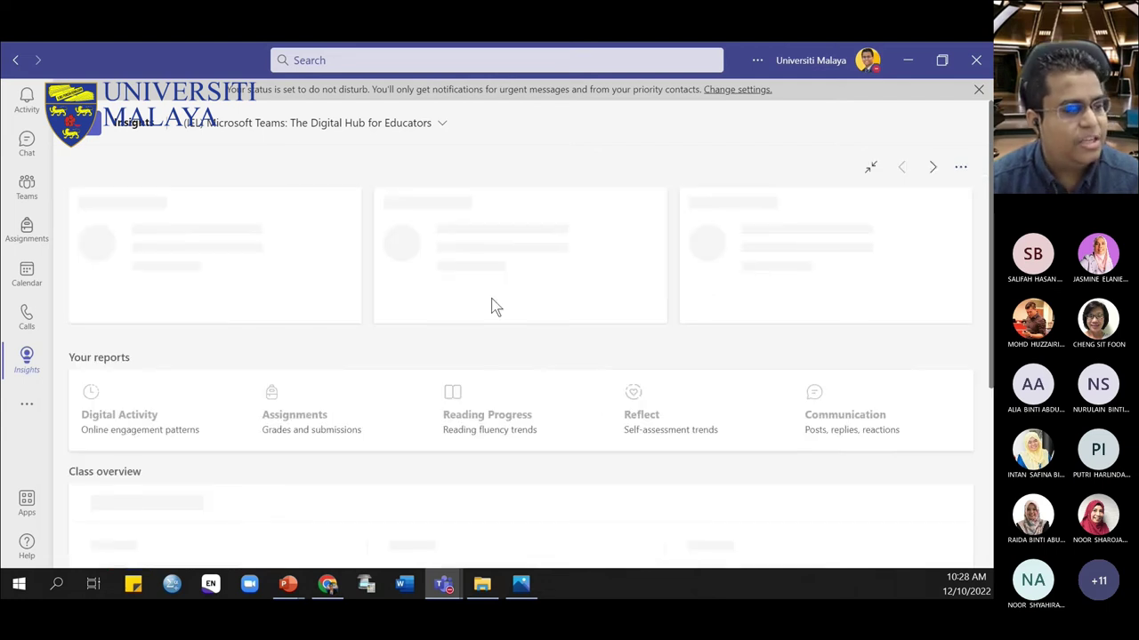
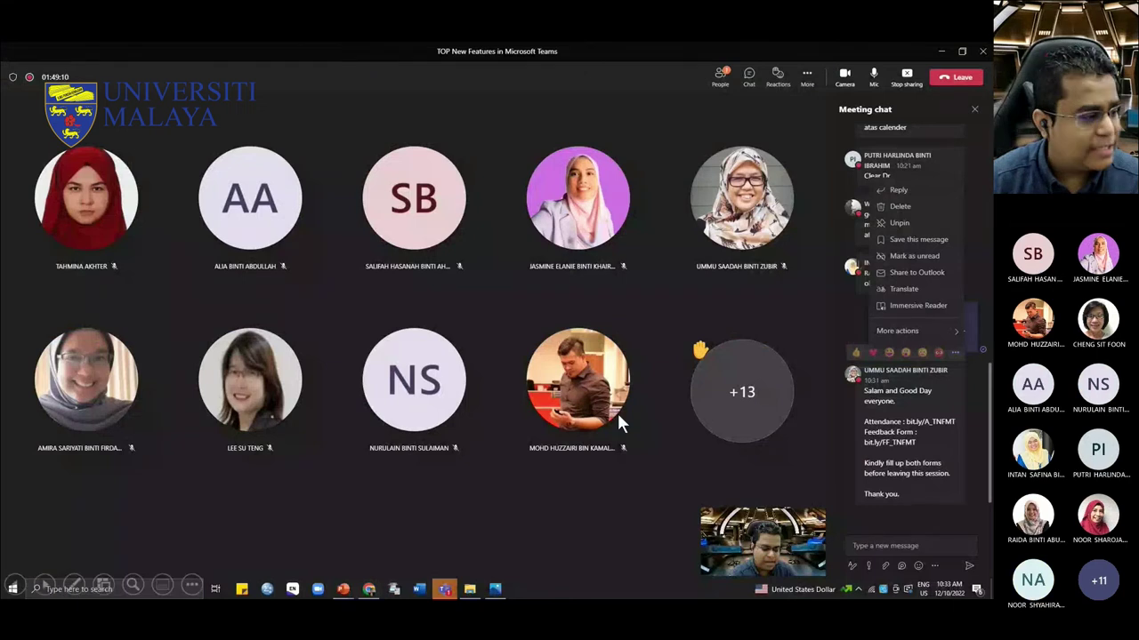
Turn on the laser pointer in the PowerPoint slide show and bring the slide show back to the front
click(73, 589)
click(137, 434)
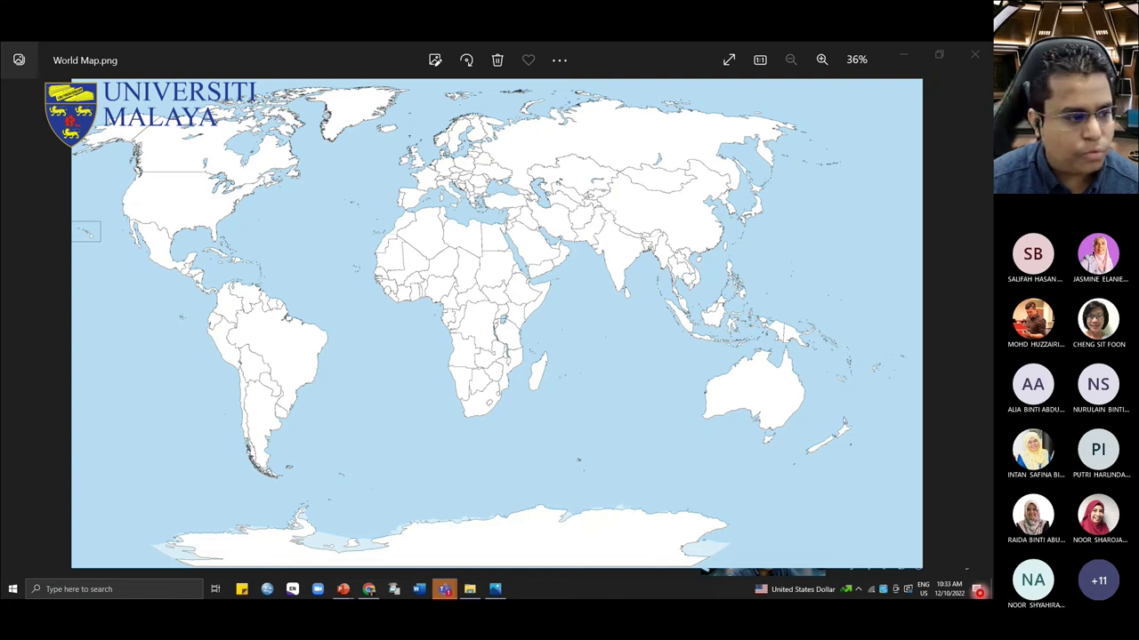
key(alt+Tab)
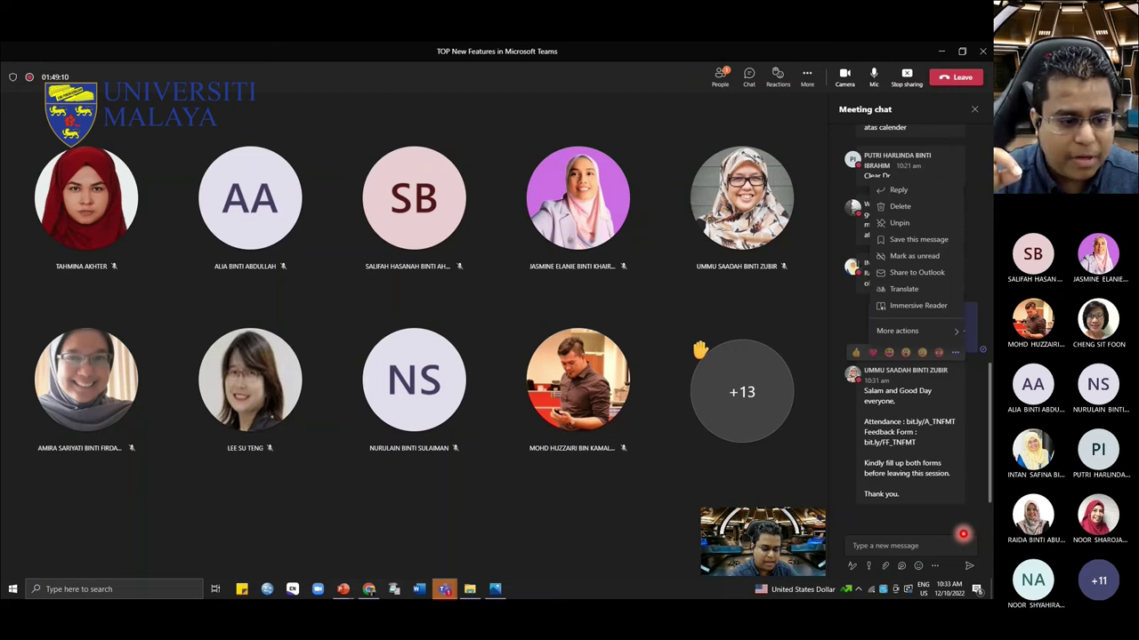
End the slide show, restart it from slide 1, and switch to World Map.png in the photo viewer
key(Escape)
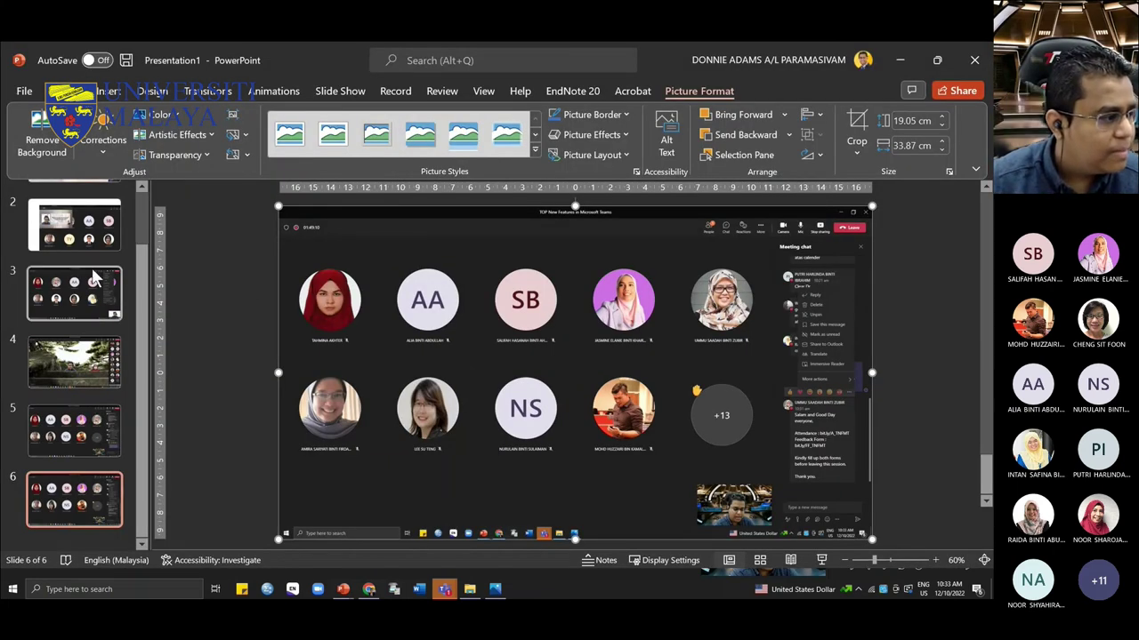
click(95, 240)
click(95, 241)
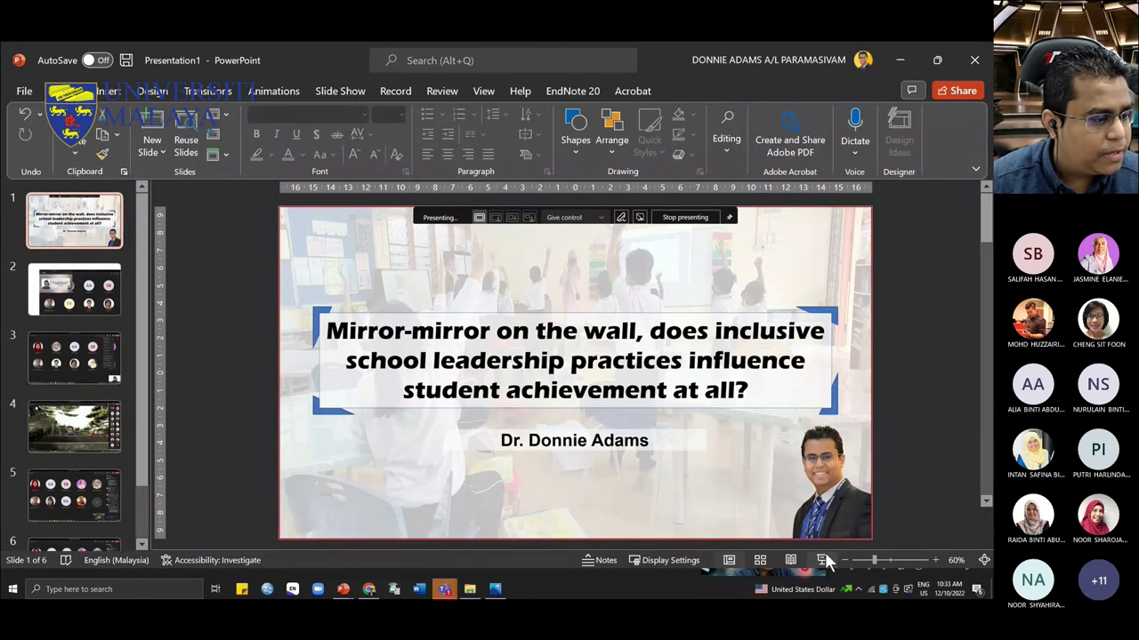
click(822, 559)
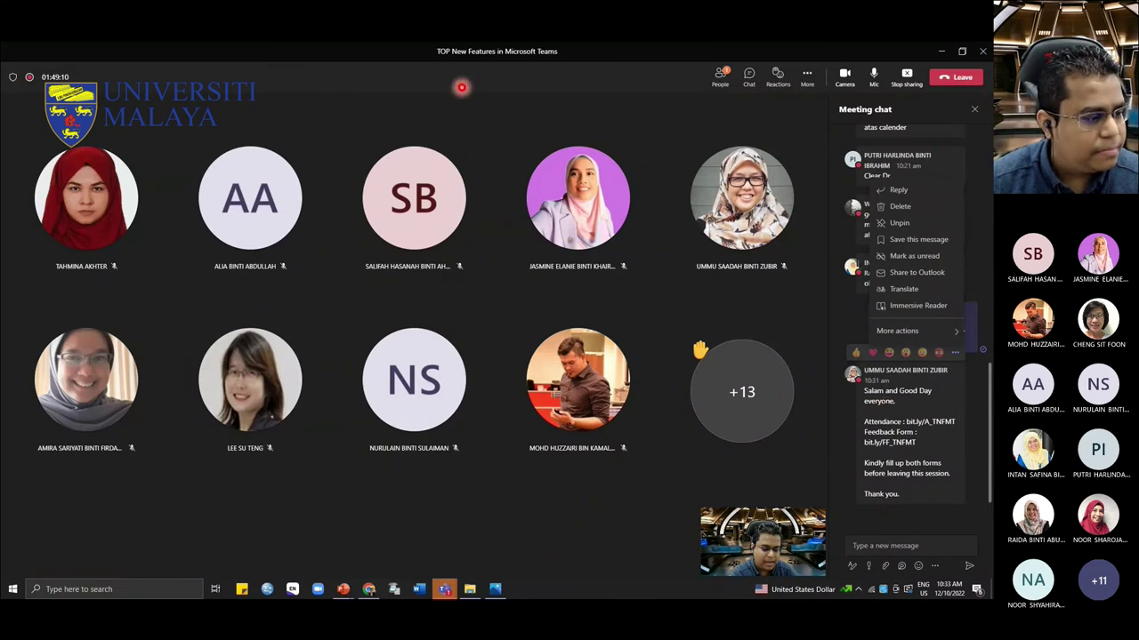
key(alt+Tab)
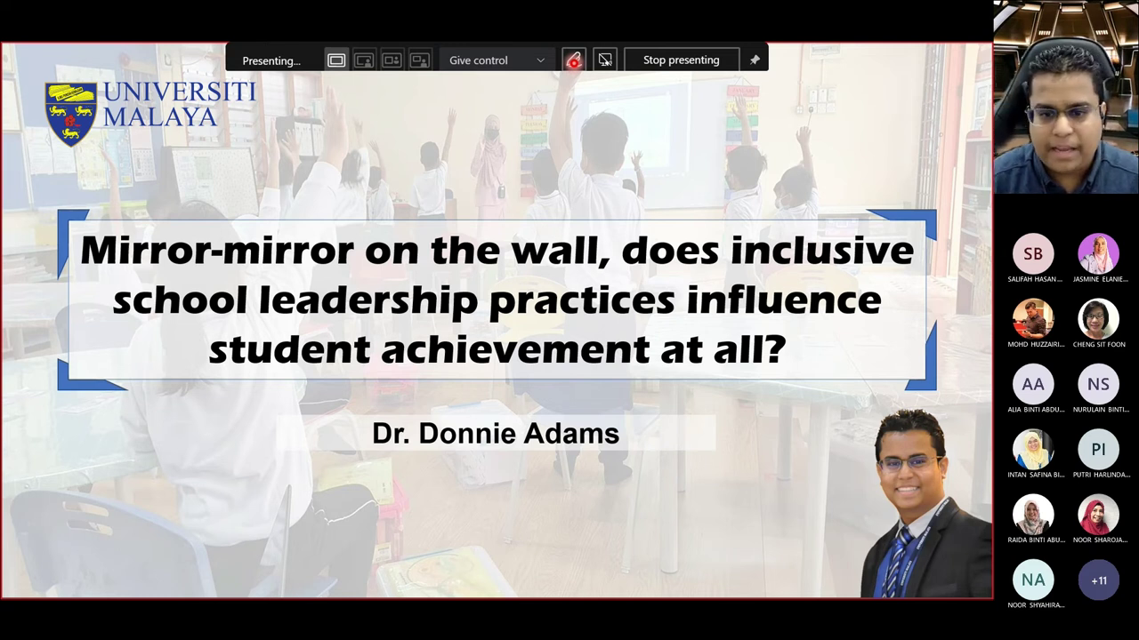
key(alt+Tab)
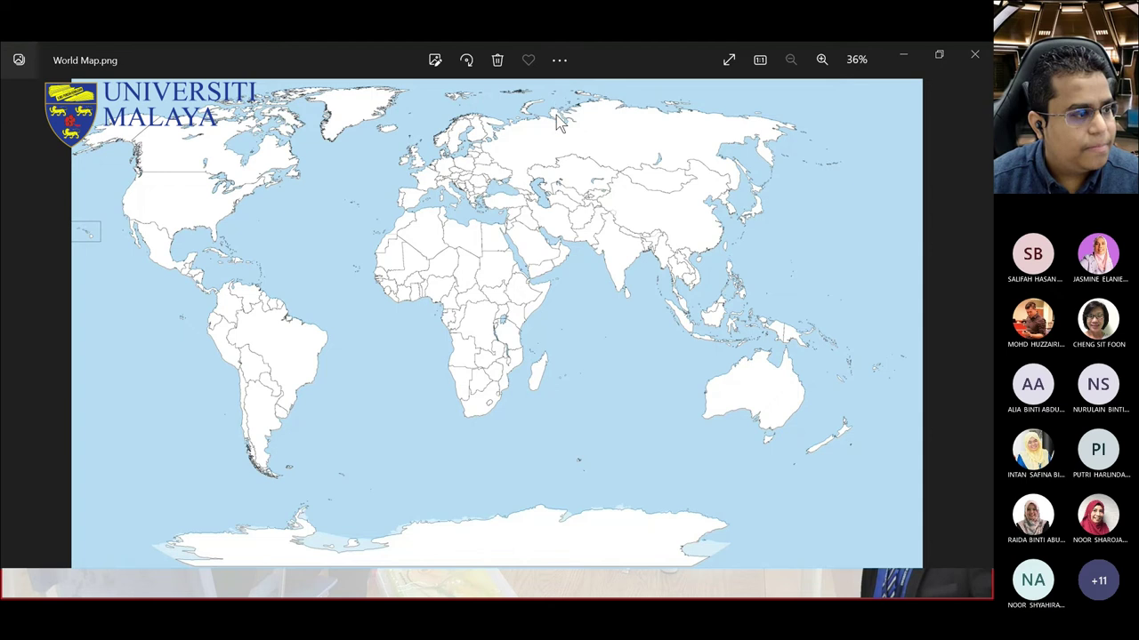
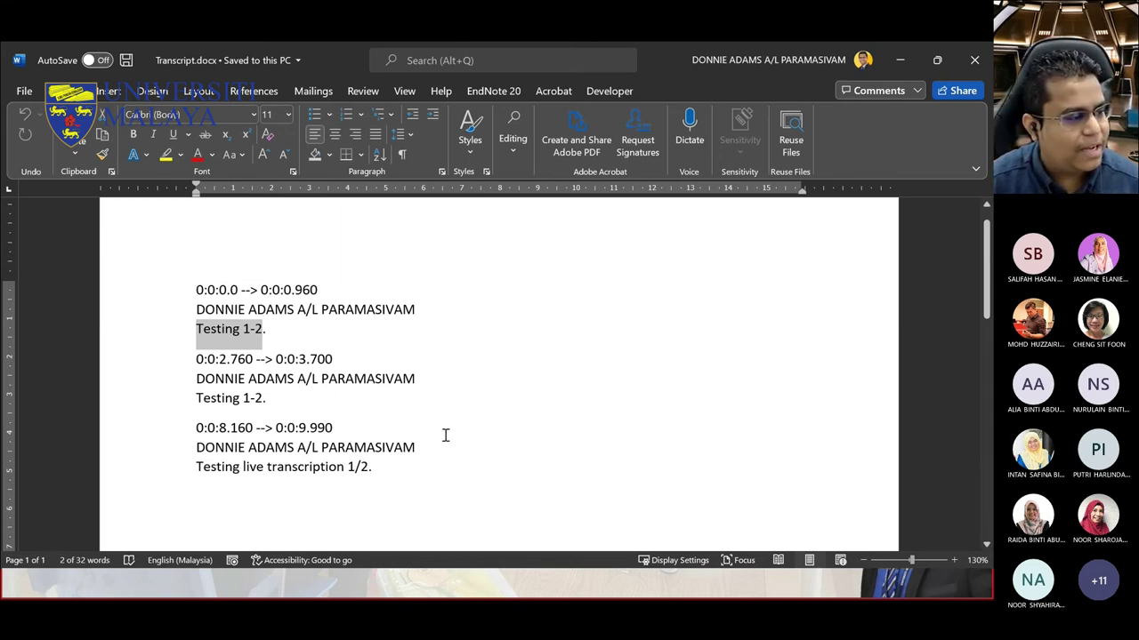
Examine the transcribed lines and timestamps in Transcript.docx, highlighting the spoken text from "Testing 1-2" to "Testing live transcription 1/2"
drag(198, 398, 262, 397)
drag(198, 467, 372, 473)
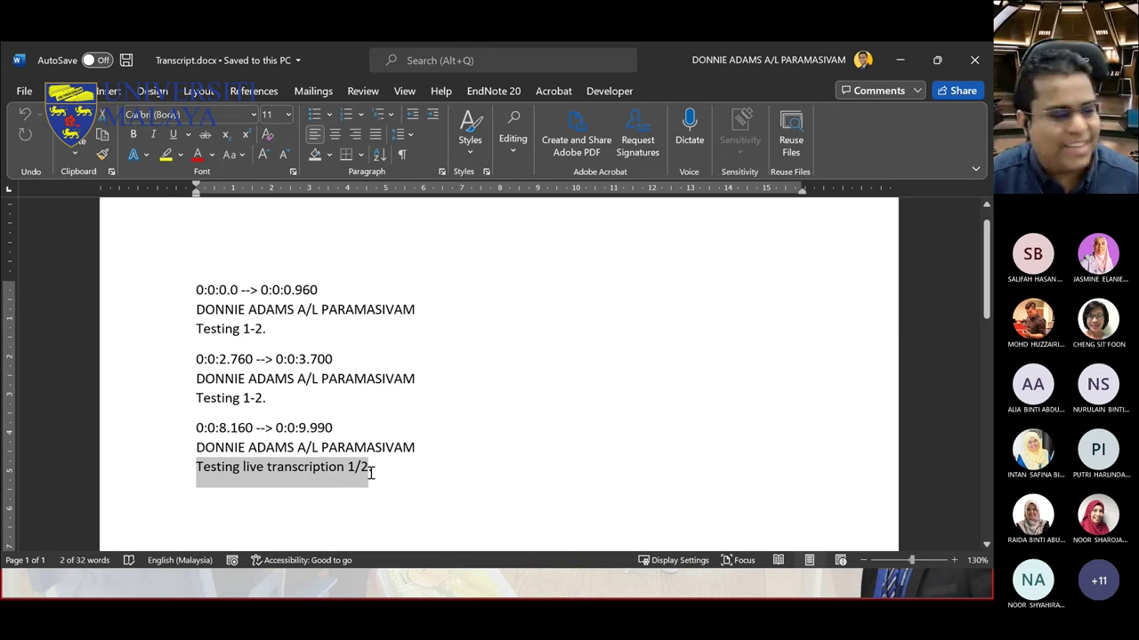
click(382, 490)
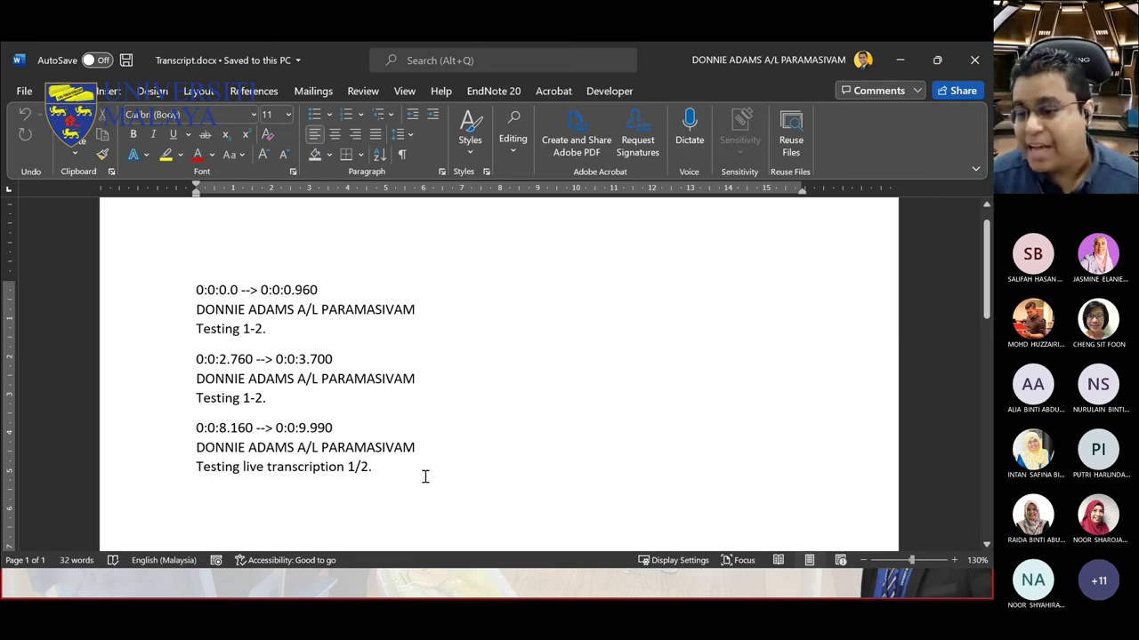
scroll(373, 469, down, 1)
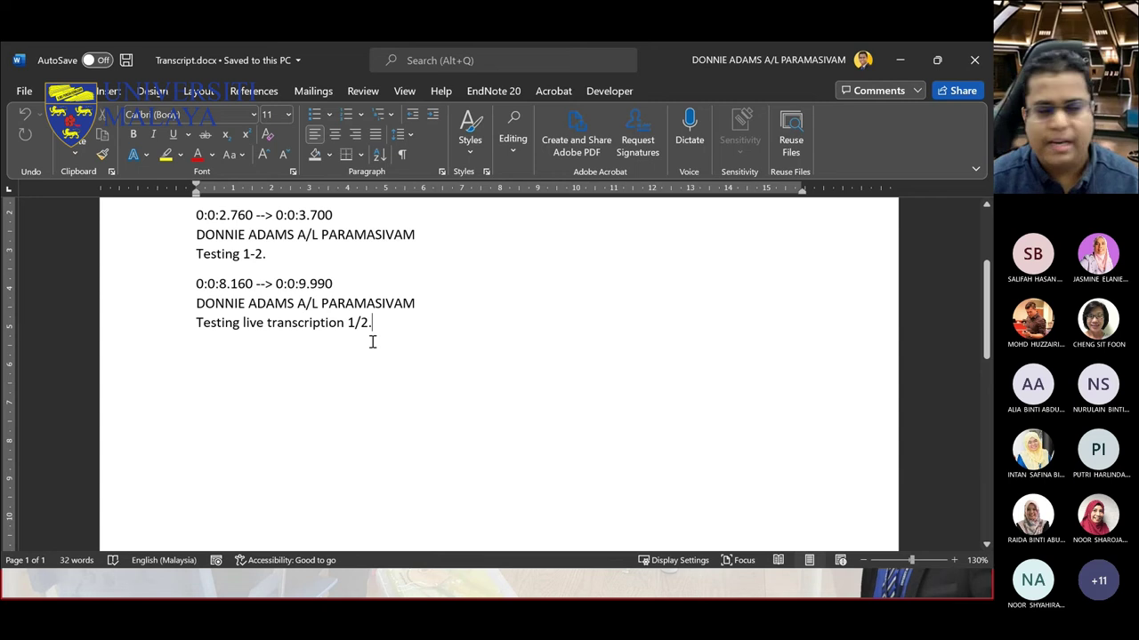
scroll(439, 397, up, 3)
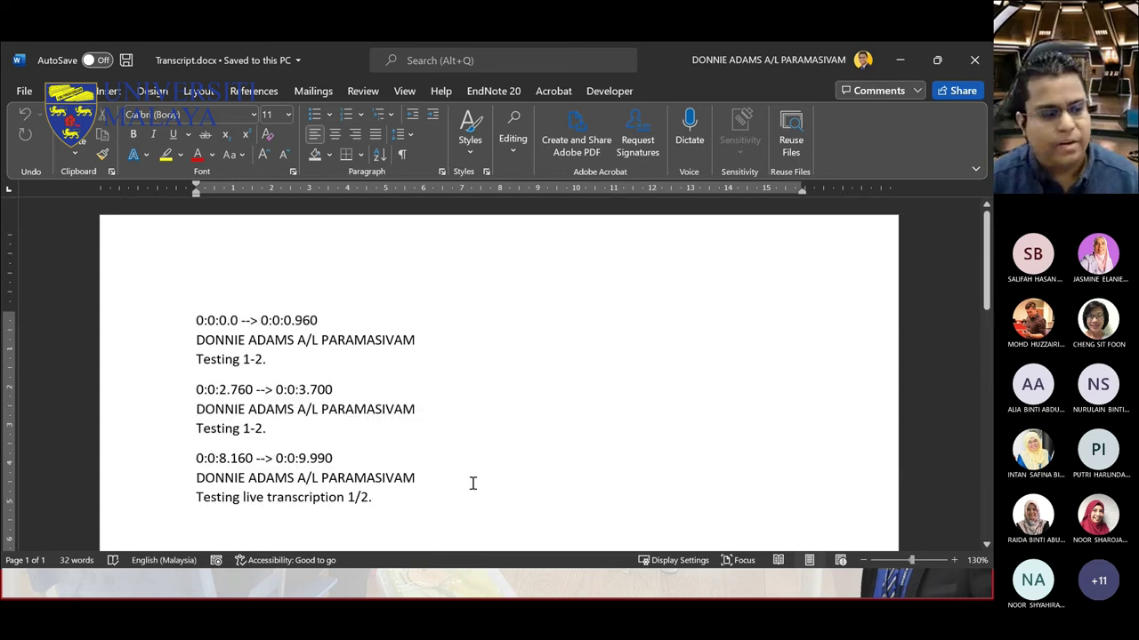
scroll(474, 486, down, 5)
scroll(471, 485, up, 5)
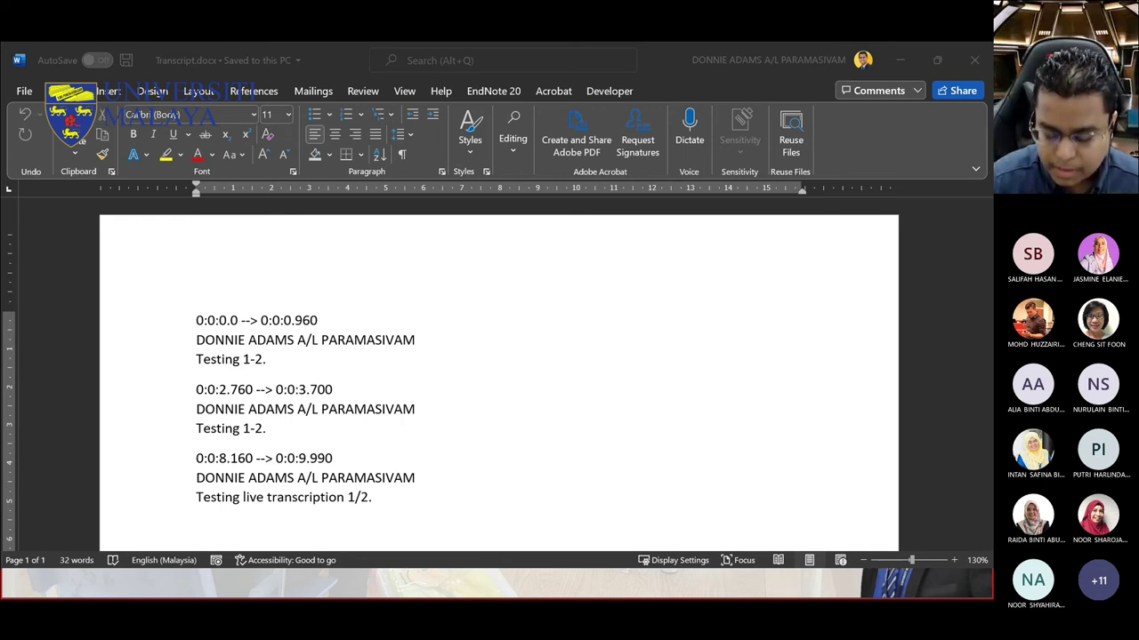
Close Transcript.docx and World Map.png to return to the running slide show
click(974, 62)
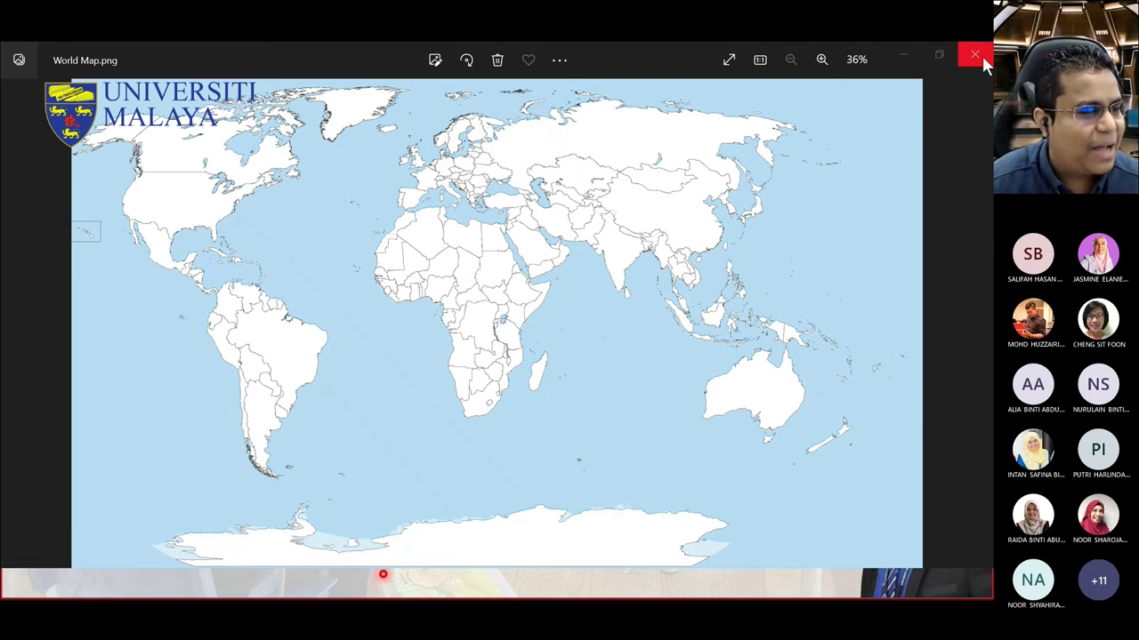
click(973, 56)
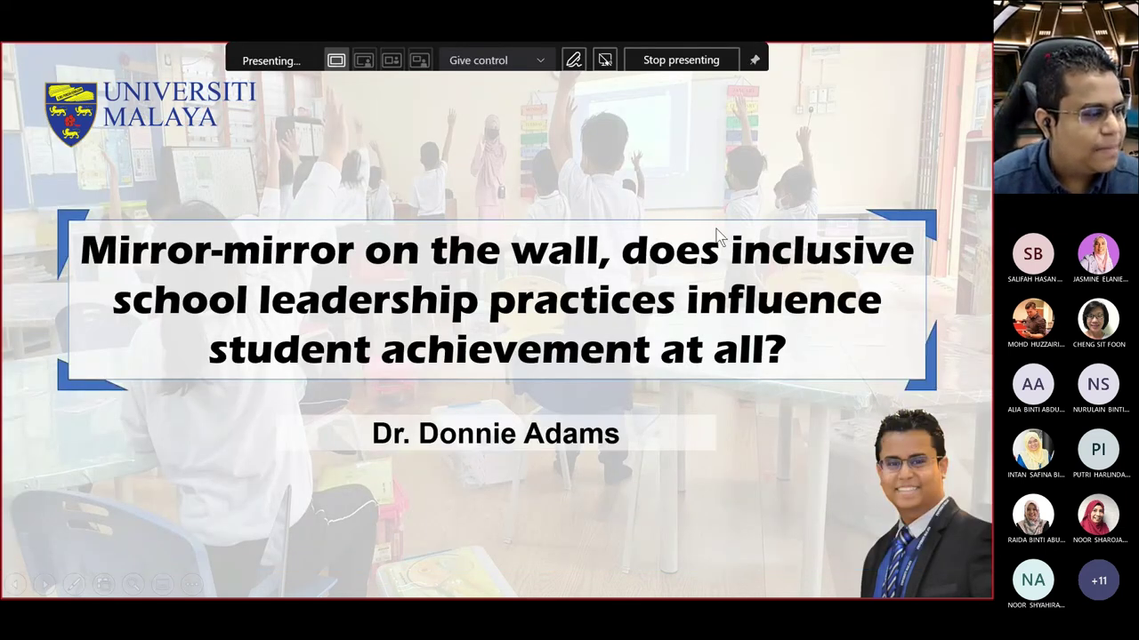
End the slide show, move the meeting screenshot on slide 2 over the slide area, and shrink it to roughly the slide's width
key(Escape)
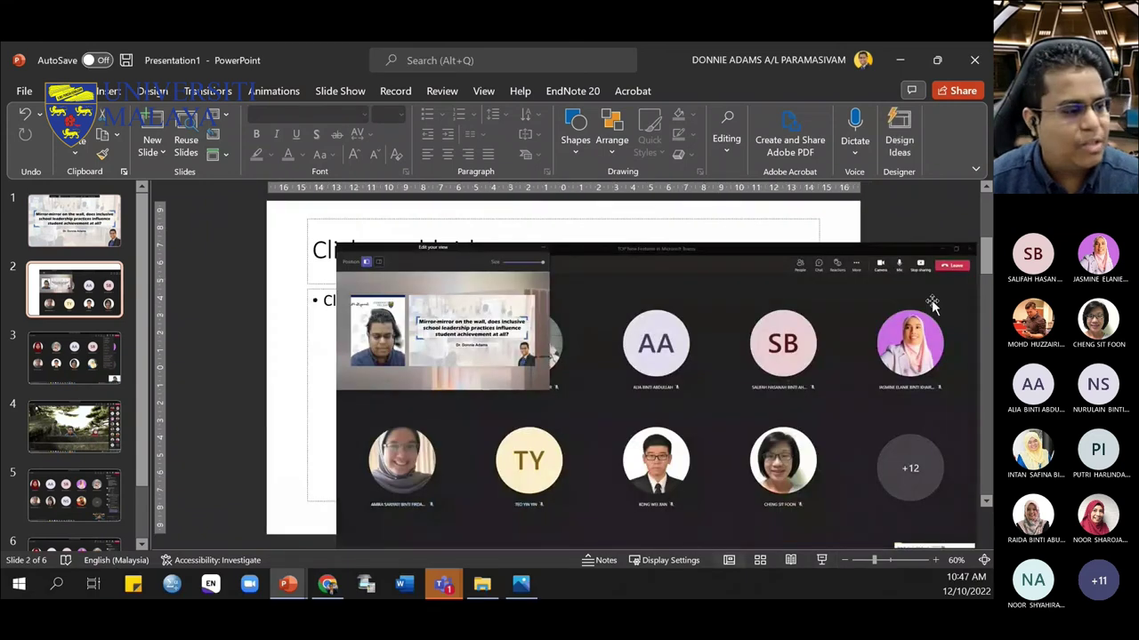
click(850, 260)
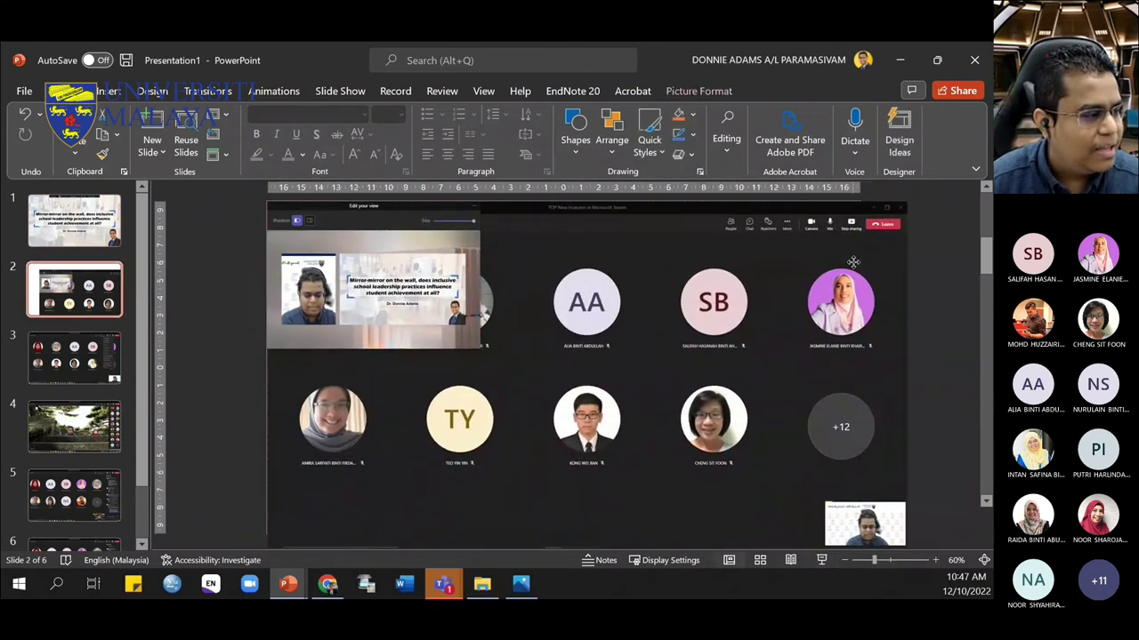
drag(852, 257, 864, 242)
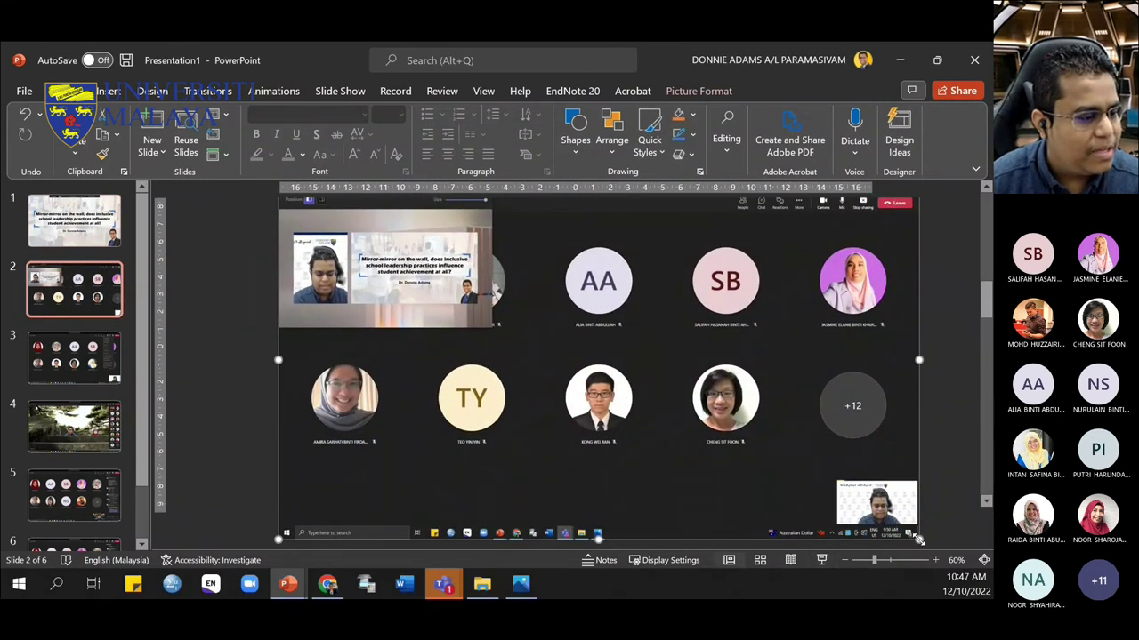
drag(918, 538, 871, 533)
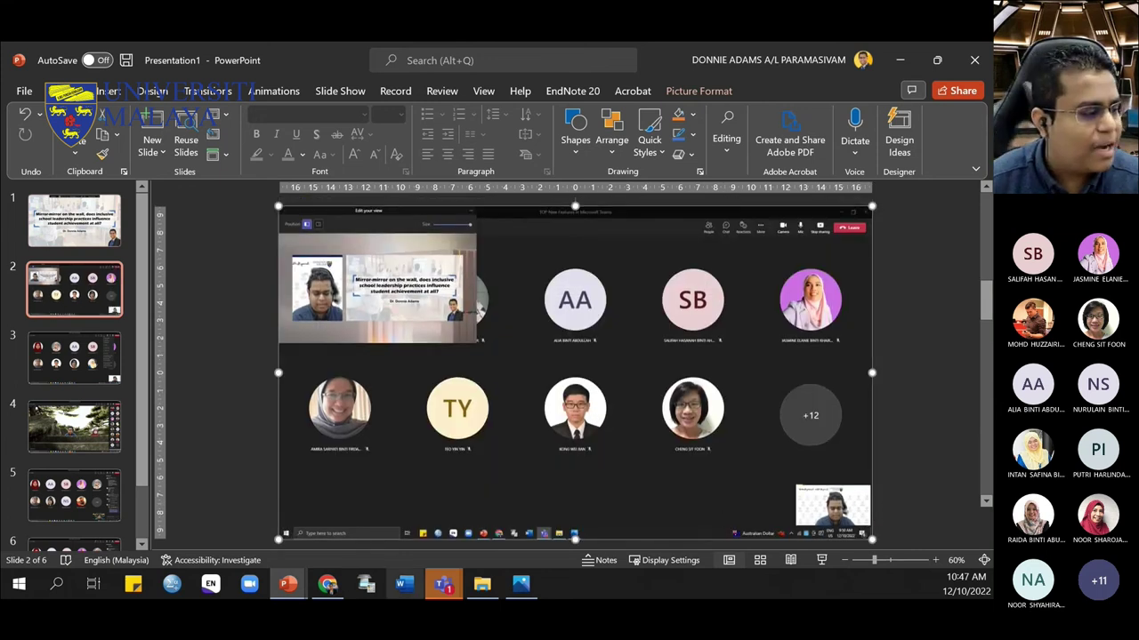
Switch to the main Microsoft Teams window showing Insights and open the Teams settings
click(443, 584)
click(411, 488)
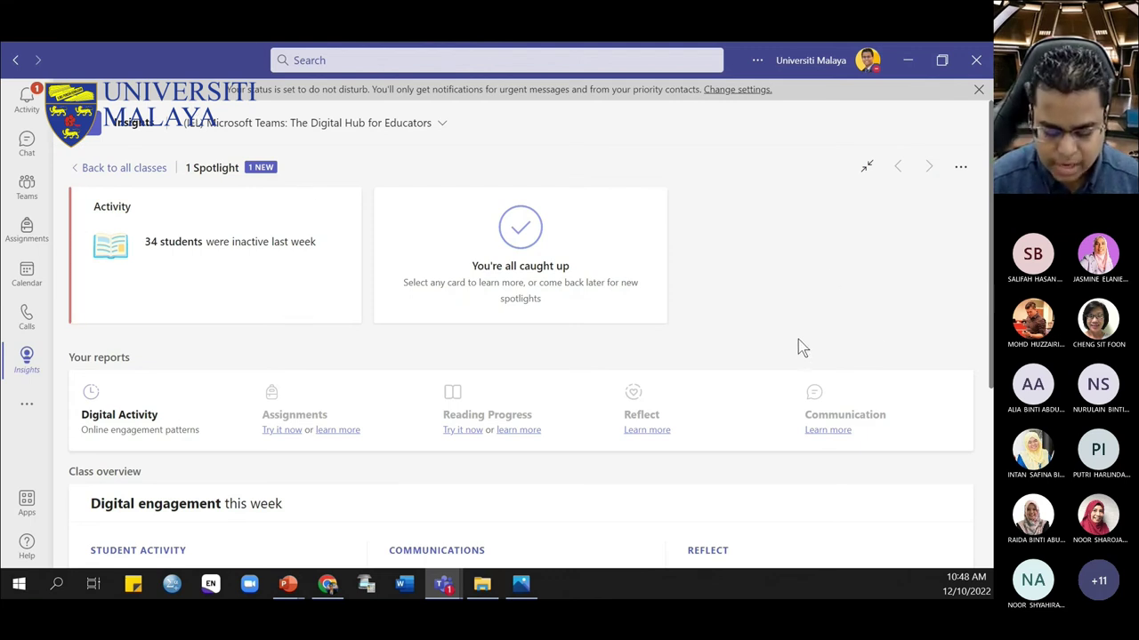
click(757, 61)
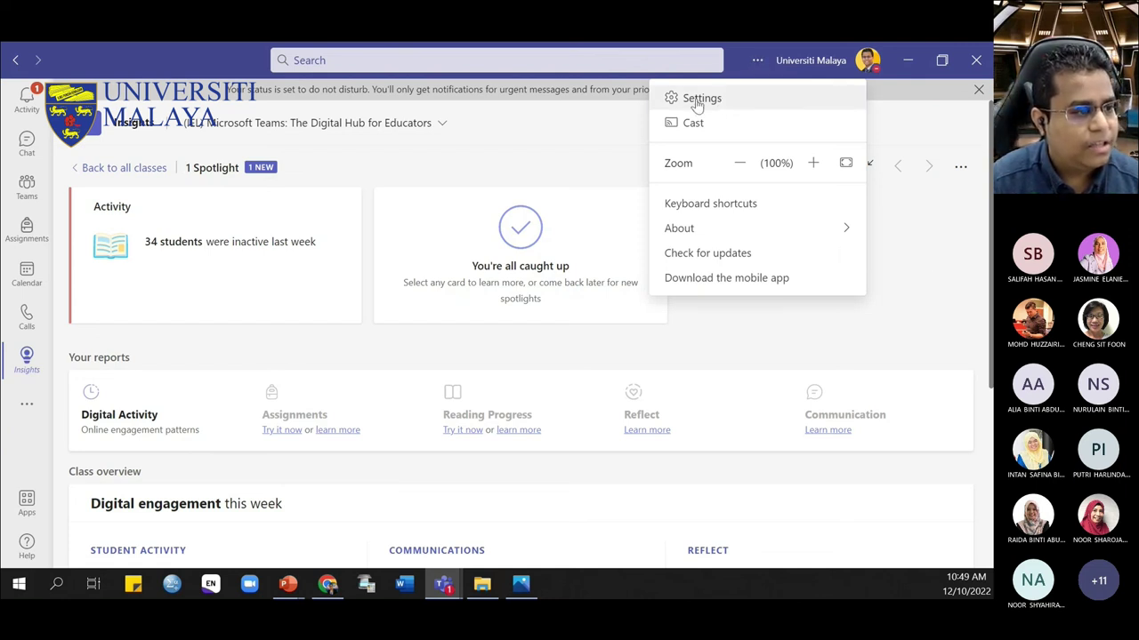
click(758, 65)
click(756, 63)
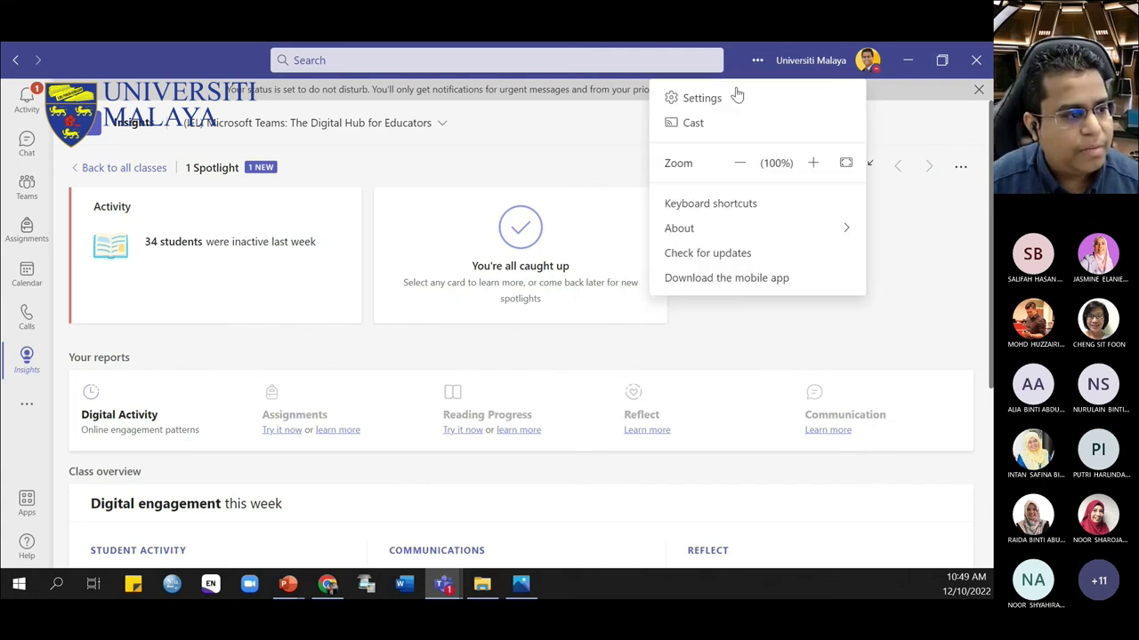
click(806, 70)
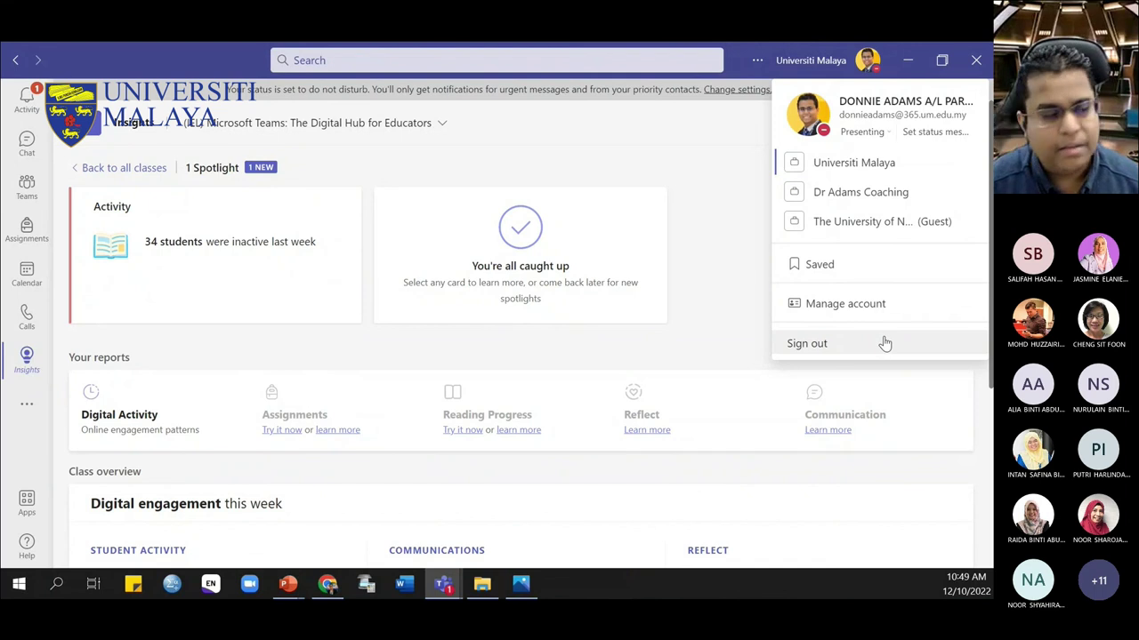
click(757, 63)
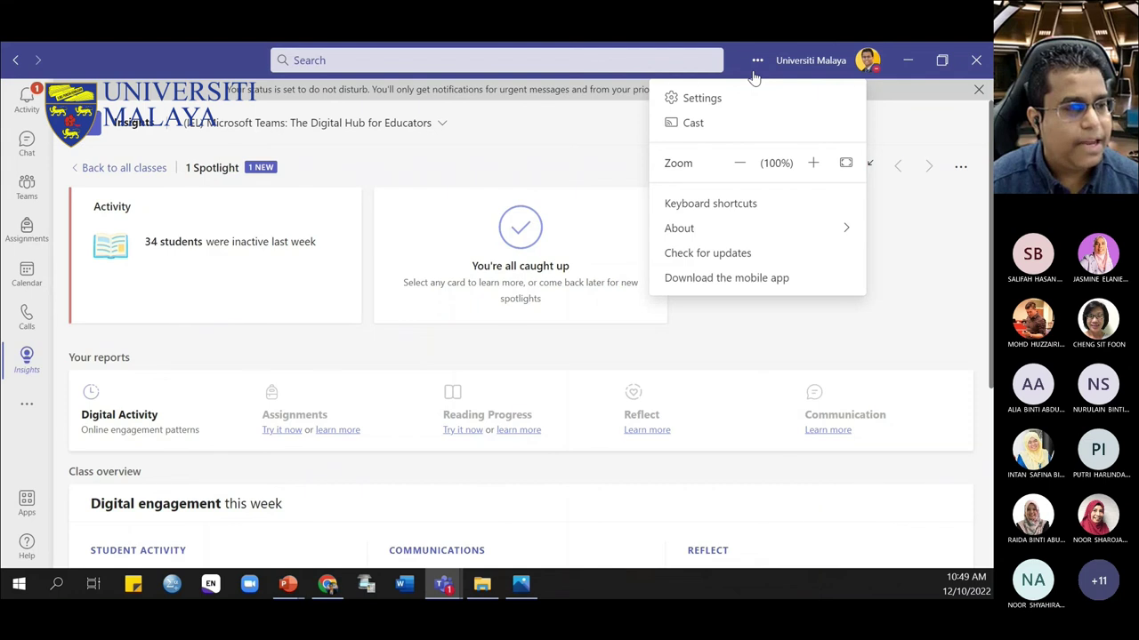
click(747, 99)
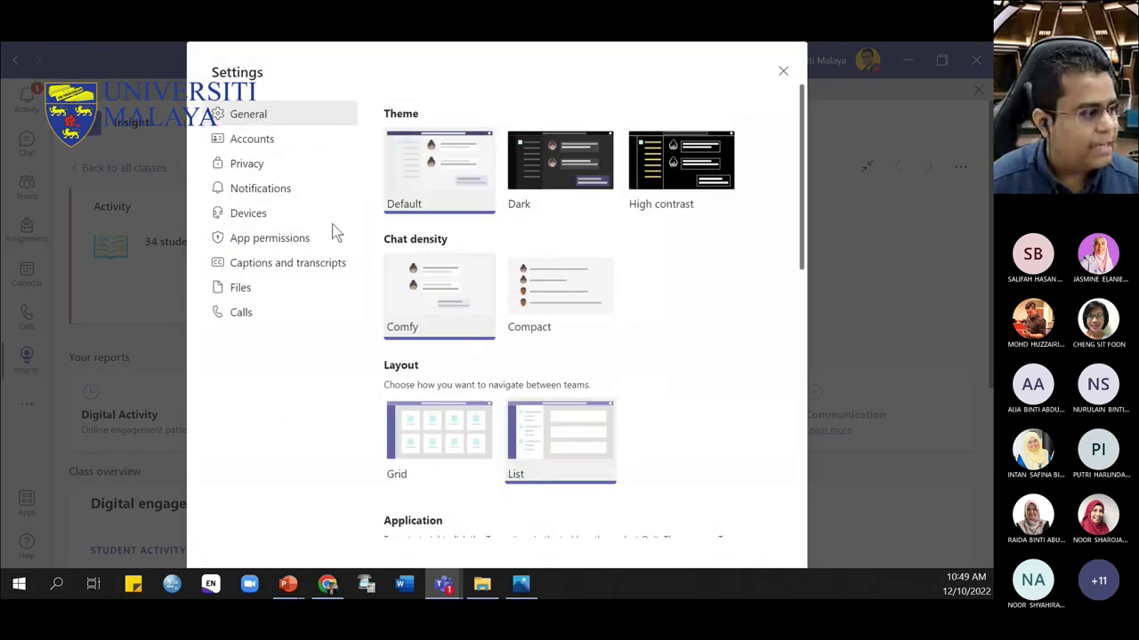
Examine the available noise suppression levels in the Devices settings, and close the settings without changing the level
click(258, 223)
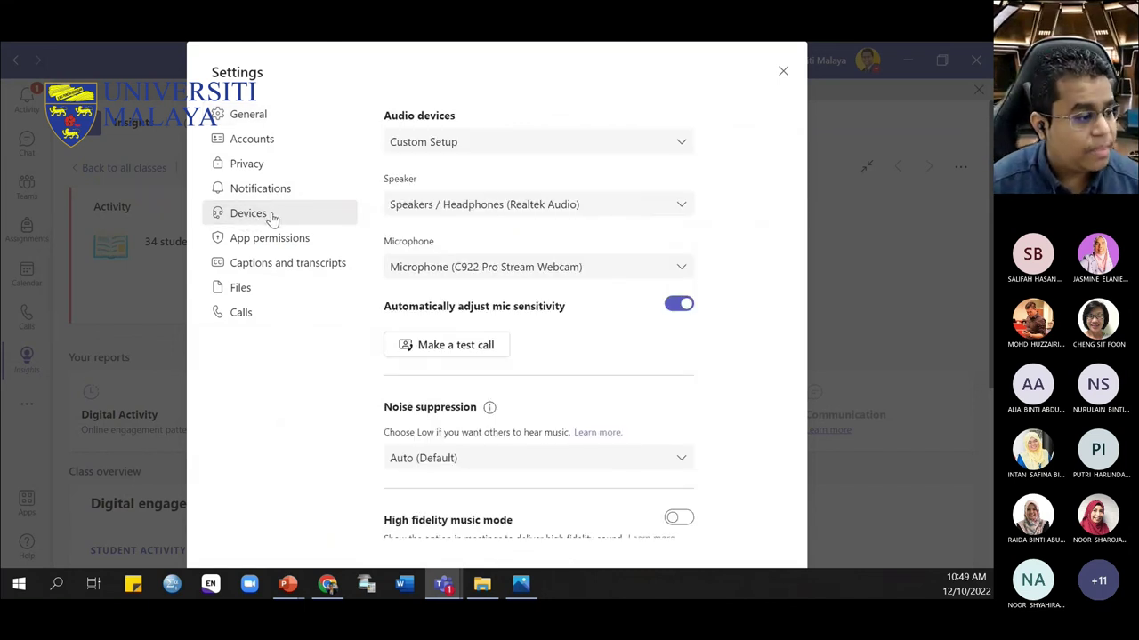
scroll(725, 518, down, 2)
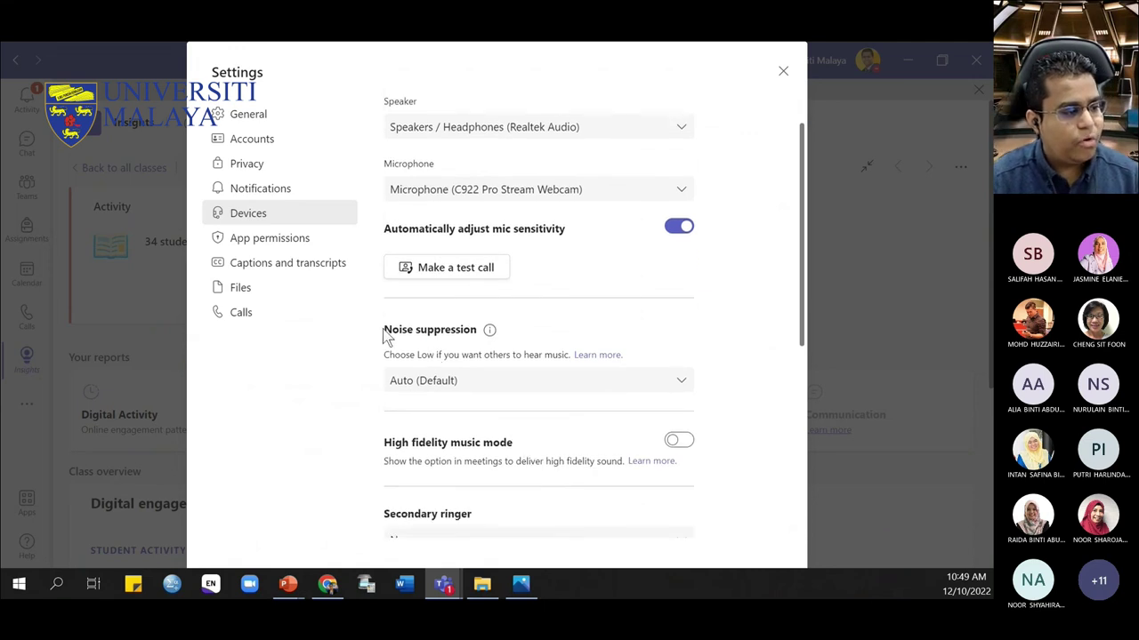
triple_click(436, 332)
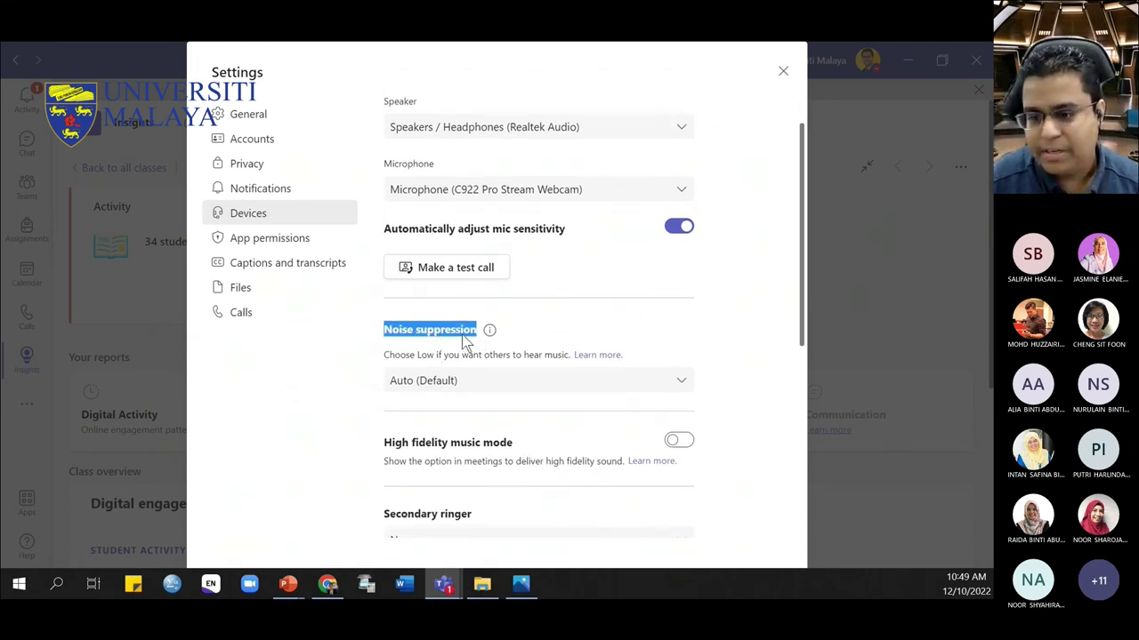
click(565, 338)
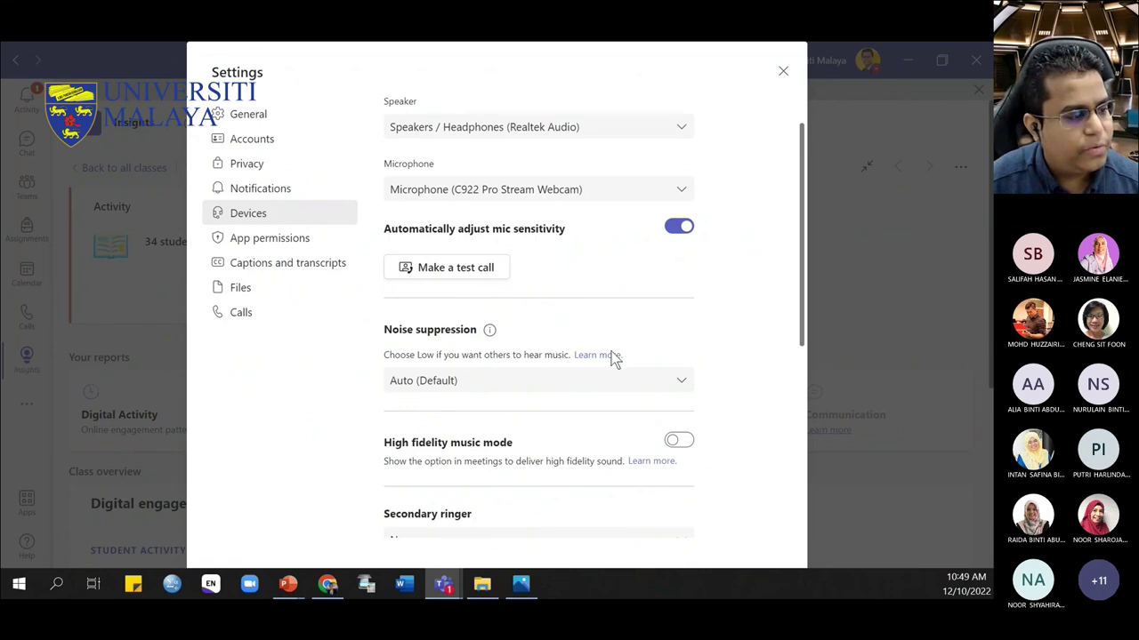
click(678, 385)
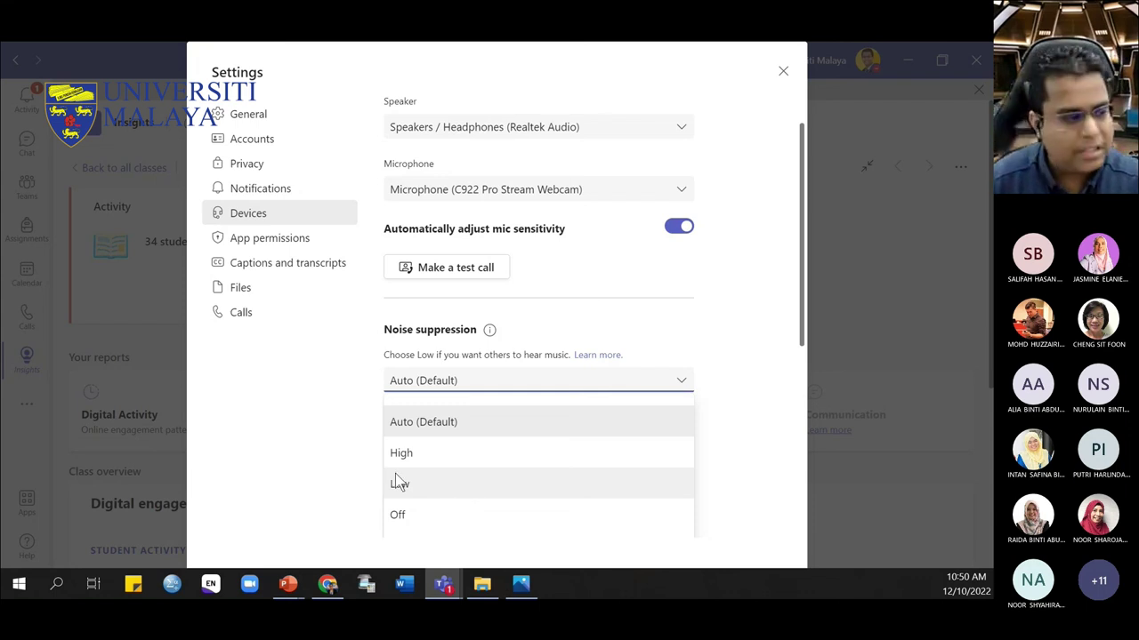
click(914, 368)
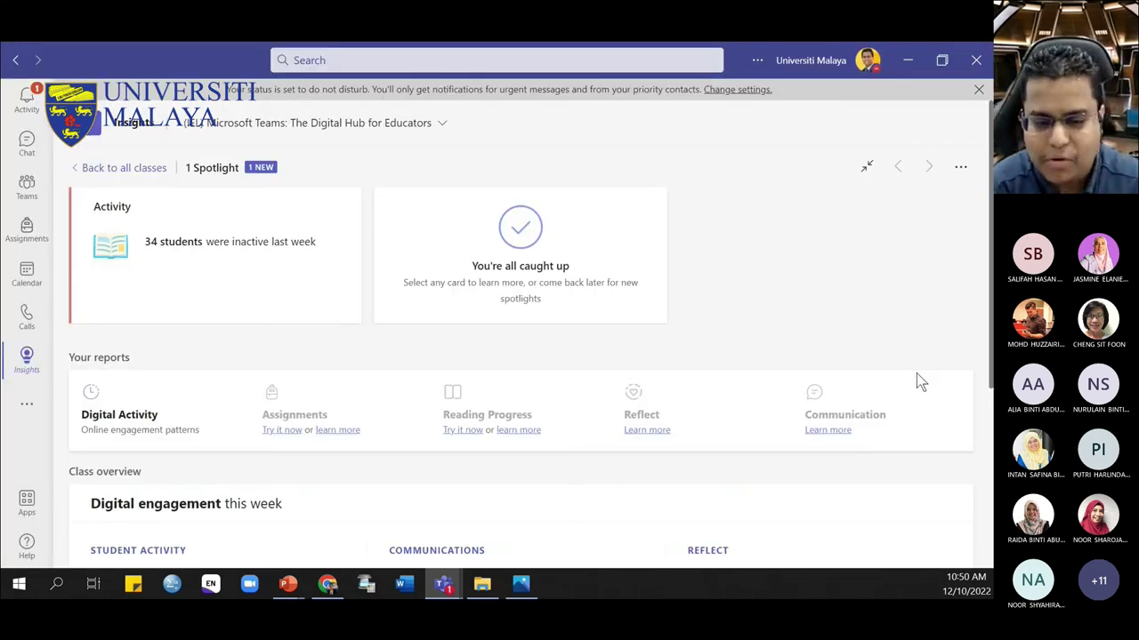